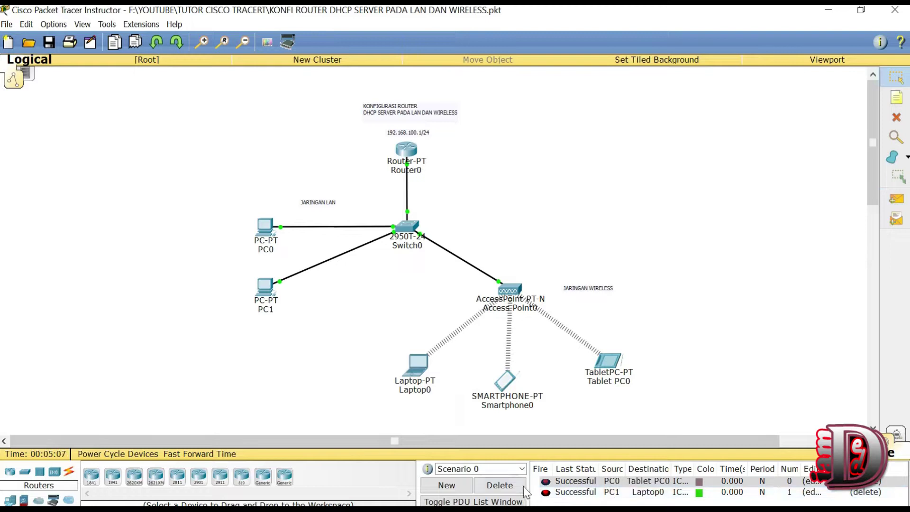
Step: Clear the two test pings and delete Tablet PC0, Smartphone0 and Access Point0
{"action": "left_click", "coordinate": [509, 487]}
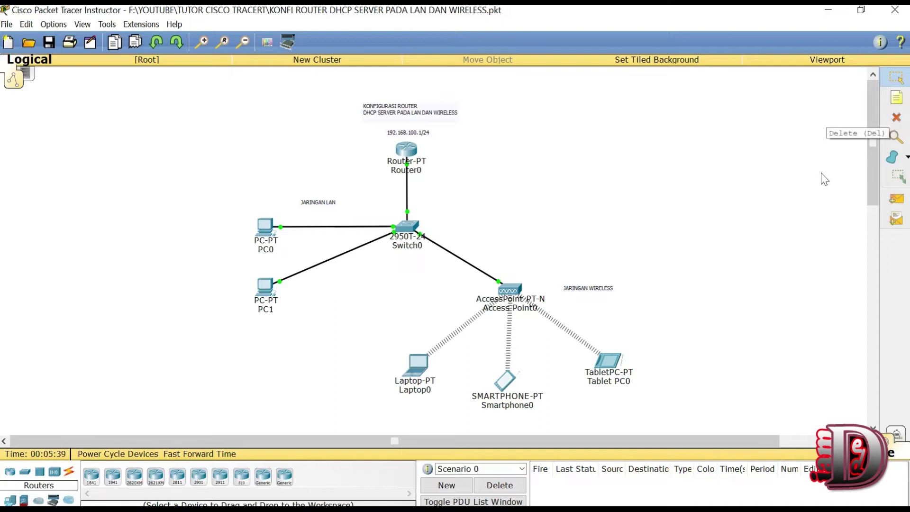
{"action": "mouse_move", "coordinate": [874, 175]}
{"action": "left_mouse_down"}
{"action": "mouse_move", "coordinate": [874, 187]}
{"action": "mouse_move", "coordinate": [874, 157]}
{"action": "left_mouse_up"}
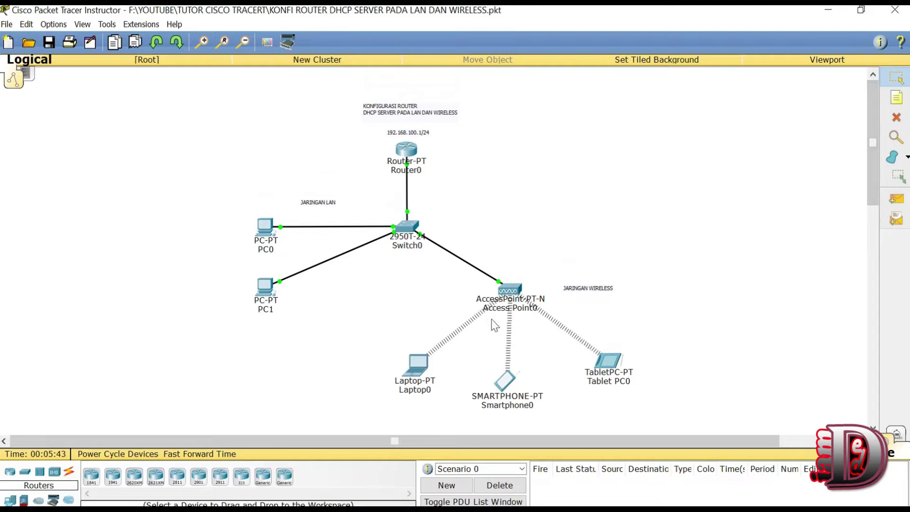
{"action": "left_click", "coordinate": [897, 117]}
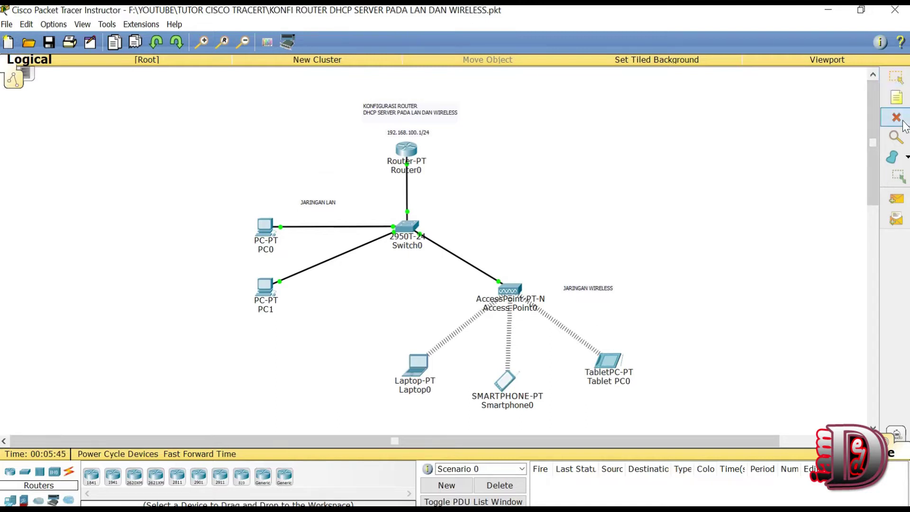
{"action": "left_click", "coordinate": [609, 364]}
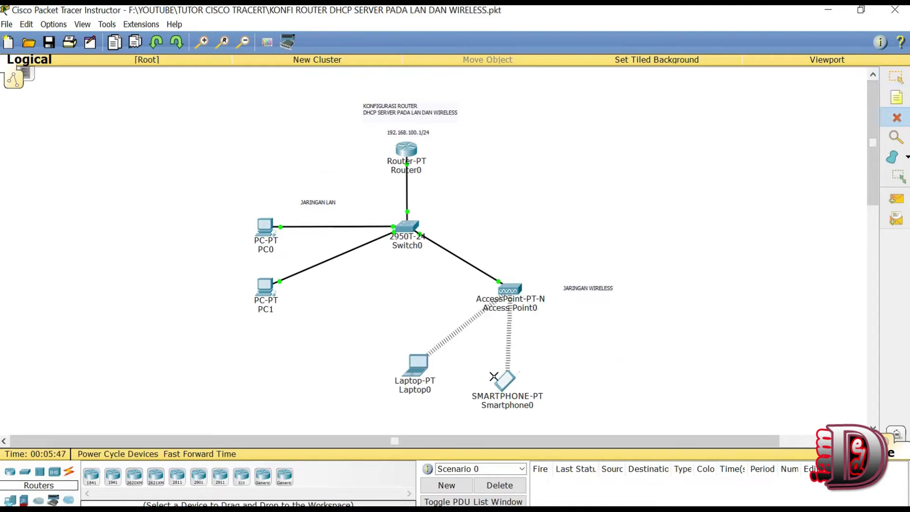
{"action": "left_click", "coordinate": [503, 389]}
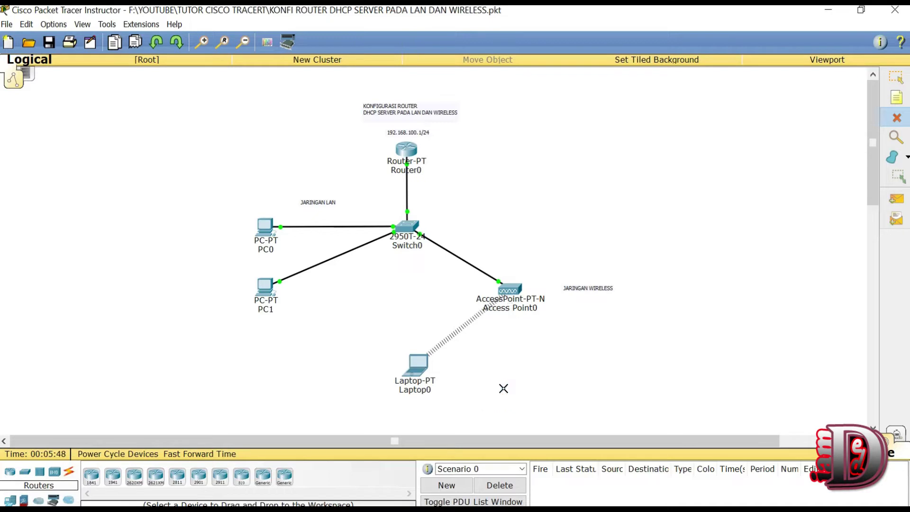
{"action": "left_click", "coordinate": [505, 292]}
Step: Delete Laptop0, Switch0, PC0, PC1 and Router0 from the workspace
{"action": "left_click", "coordinate": [425, 362]}
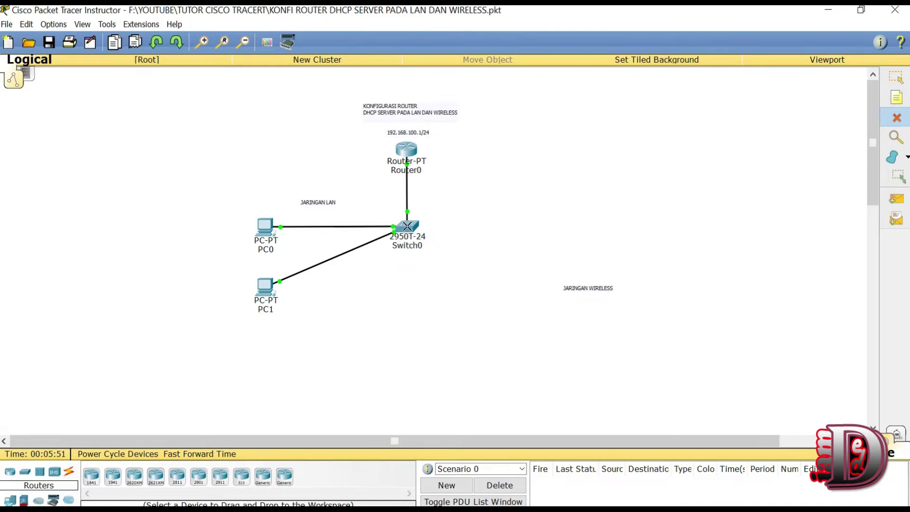
{"action": "left_click", "coordinate": [407, 226]}
{"action": "left_click", "coordinate": [265, 226]}
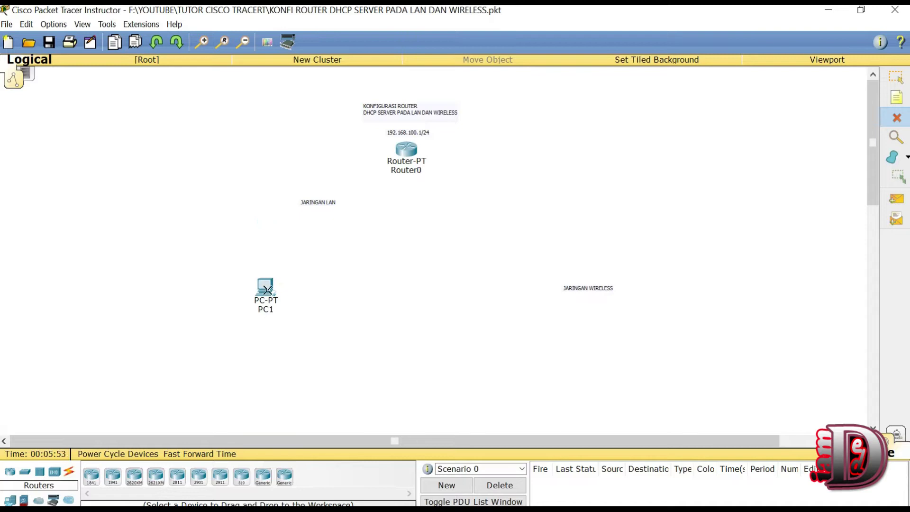
{"action": "left_click", "coordinate": [267, 290]}
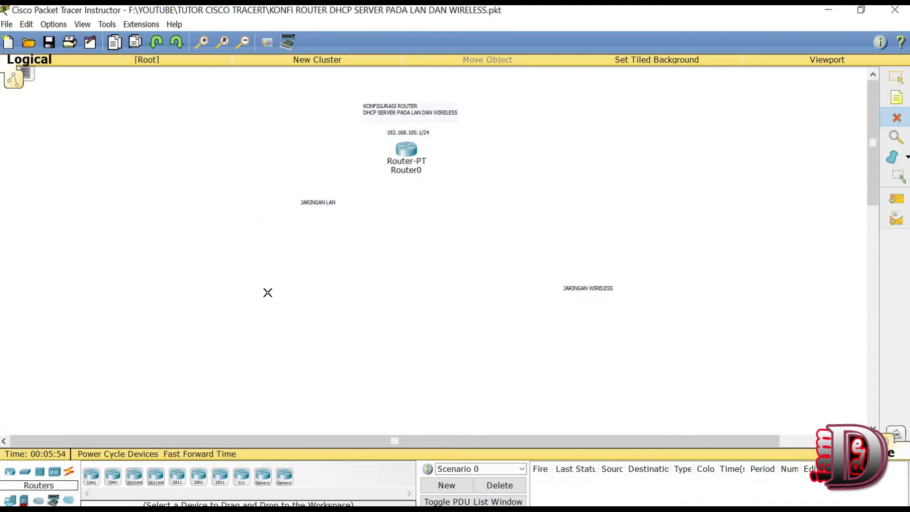
{"action": "left_click", "coordinate": [407, 152]}
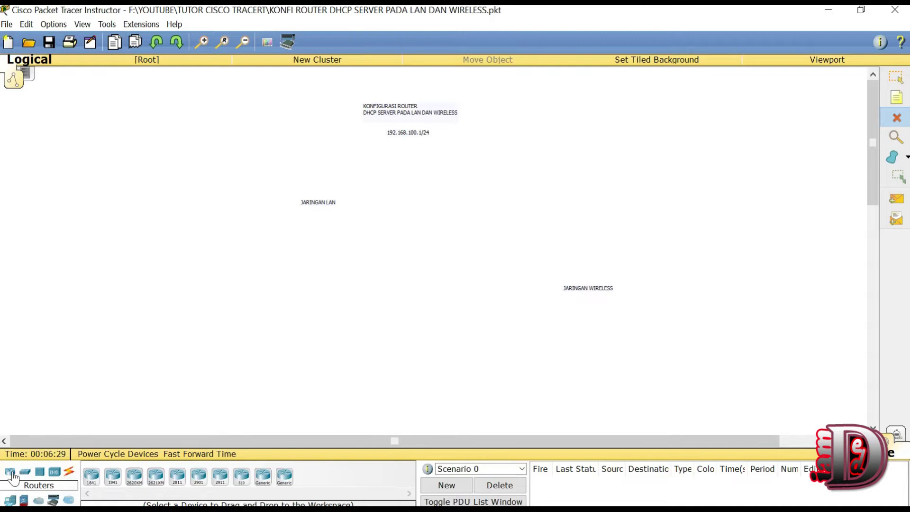
Step: Place a Router-PT as Router0 beneath the title labels
{"action": "left_click", "coordinate": [897, 78]}
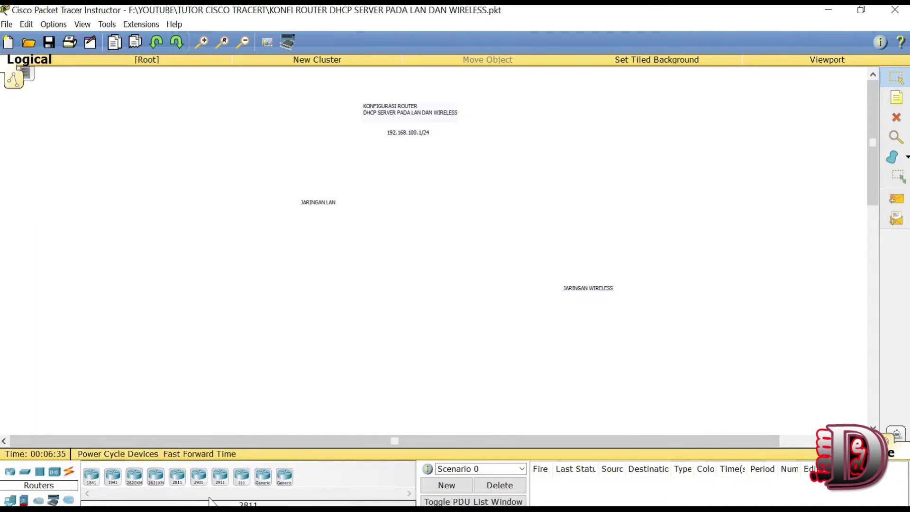
{"action": "left_click", "coordinate": [264, 478]}
{"action": "left_click", "coordinate": [403, 156]}
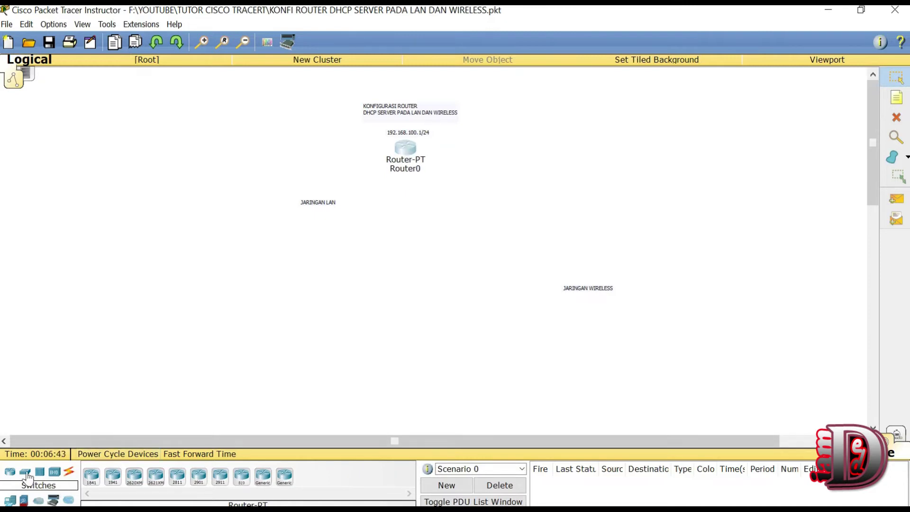
Step: Add a 2950T-24 switch and line it up under Router0
{"action": "left_click", "coordinate": [26, 473]}
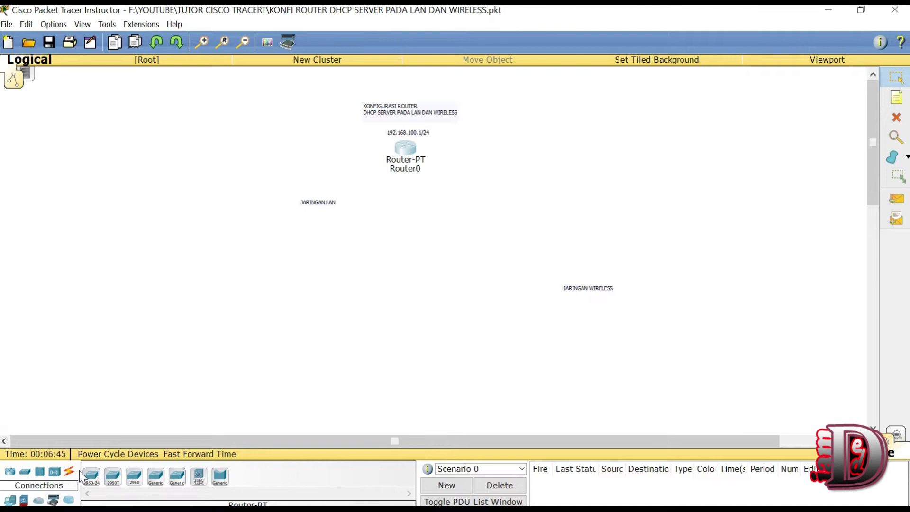
{"action": "left_click", "coordinate": [112, 476]}
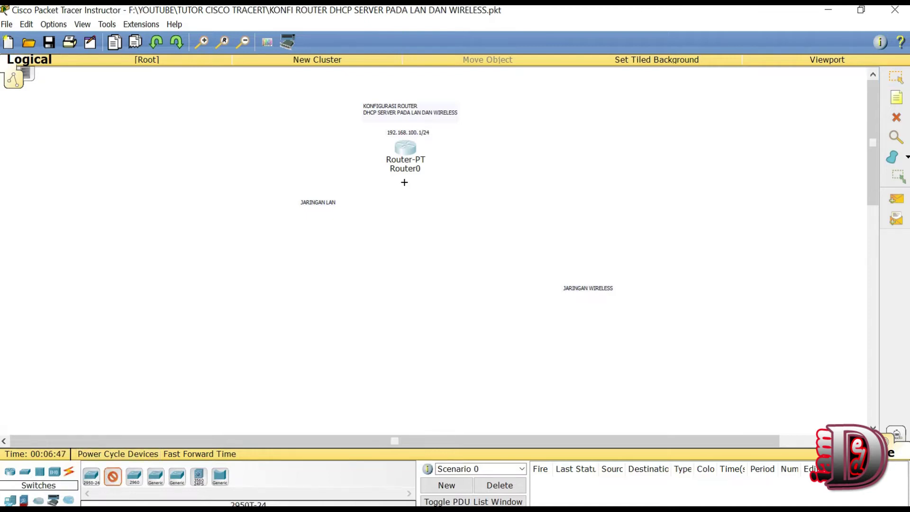
{"action": "left_click", "coordinate": [396, 210]}
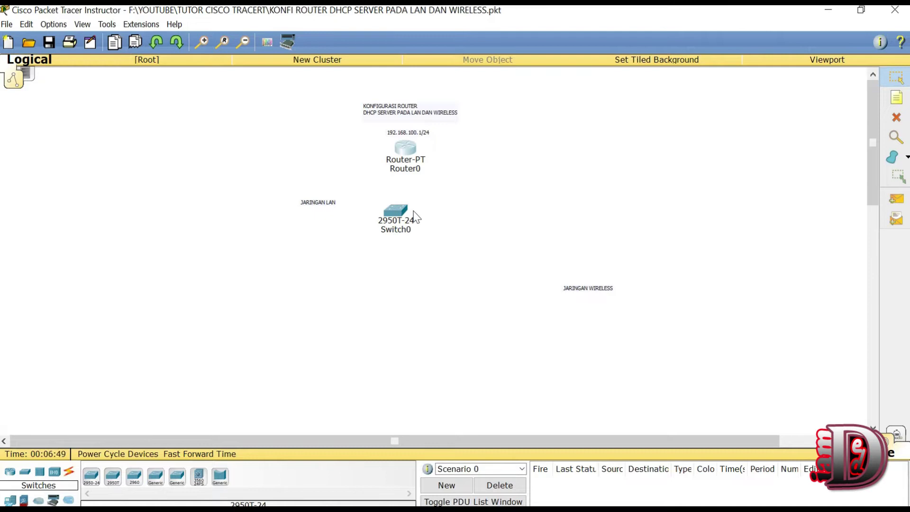
{"action": "left_click_drag", "start_coordinate": [402, 216], "coordinate": [408, 212]}
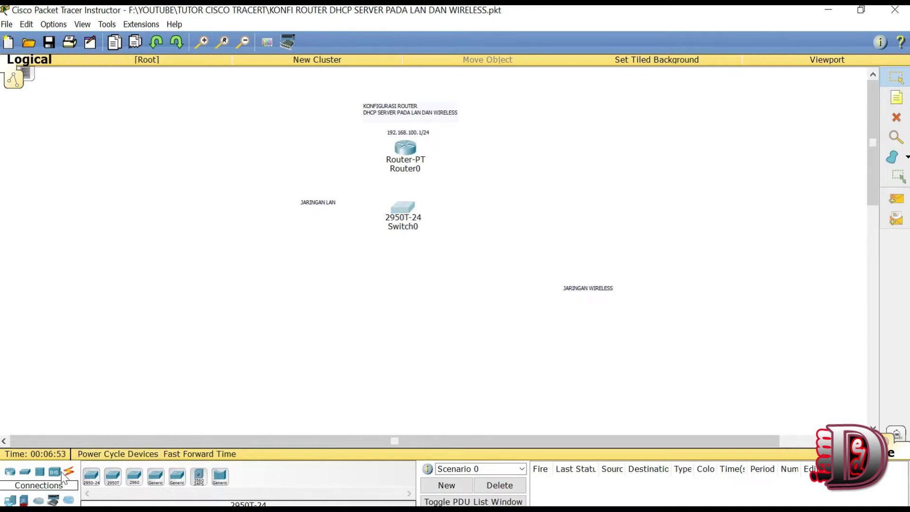
Step: Add an AccessPoint-PT-N below and right of the switch
{"action": "left_click", "coordinate": [55, 472]}
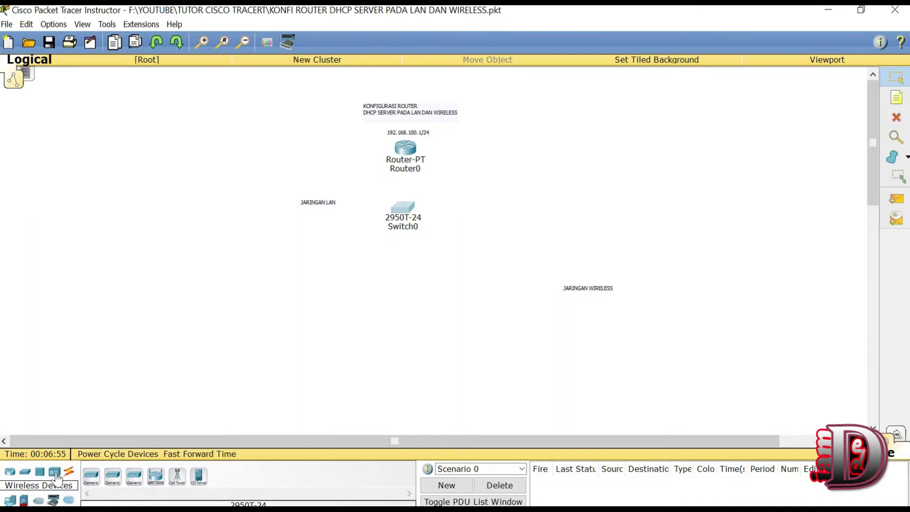
{"action": "left_click", "coordinate": [132, 478]}
{"action": "left_click", "coordinate": [512, 248]}
{"action": "left_click_drag", "start_coordinate": [514, 251], "coordinate": [497, 242]}
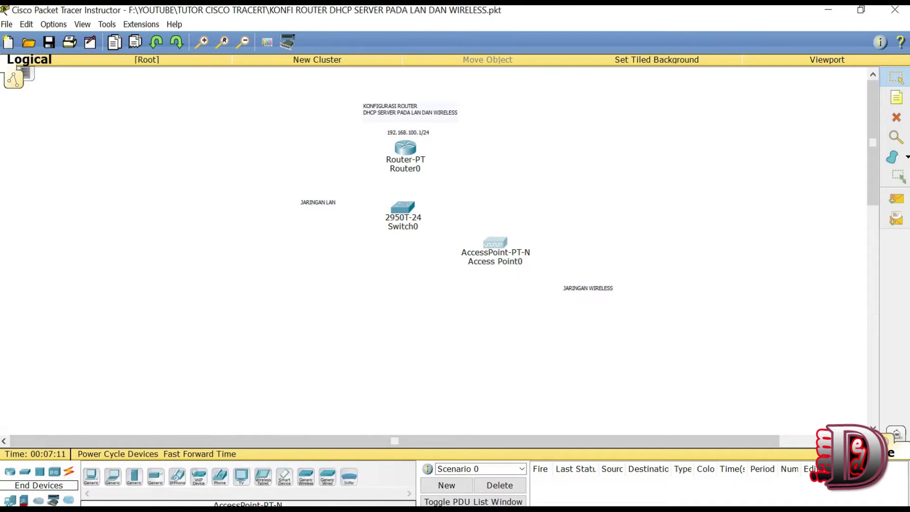
Step: Place two PC-PT devices, PC0 and PC1, stacked in the LAN area
{"action": "left_click", "coordinate": [9, 500]}
{"action": "left_click", "coordinate": [92, 477]}
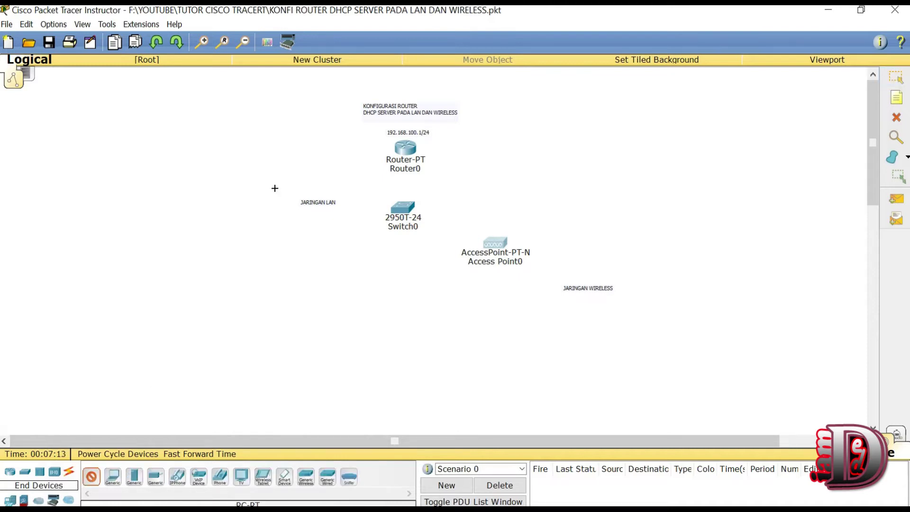
{"action": "left_click", "coordinate": [256, 217]}
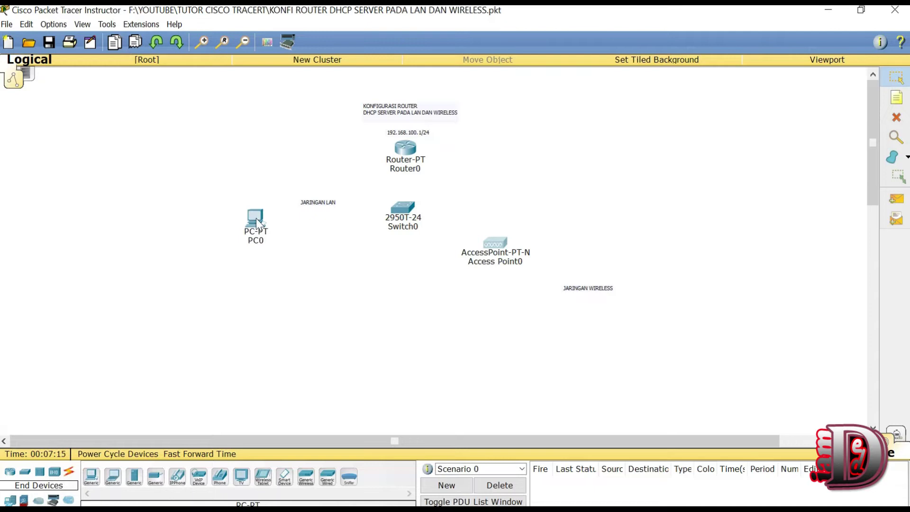
{"action": "left_click_drag", "start_coordinate": [274, 215], "coordinate": [270, 212]}
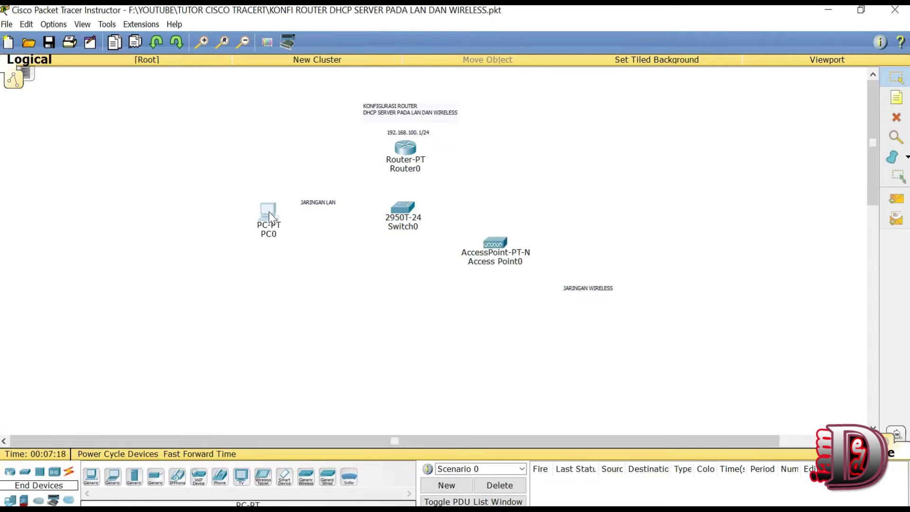
{"action": "left_click", "coordinate": [91, 477]}
{"action": "left_click", "coordinate": [256, 258]}
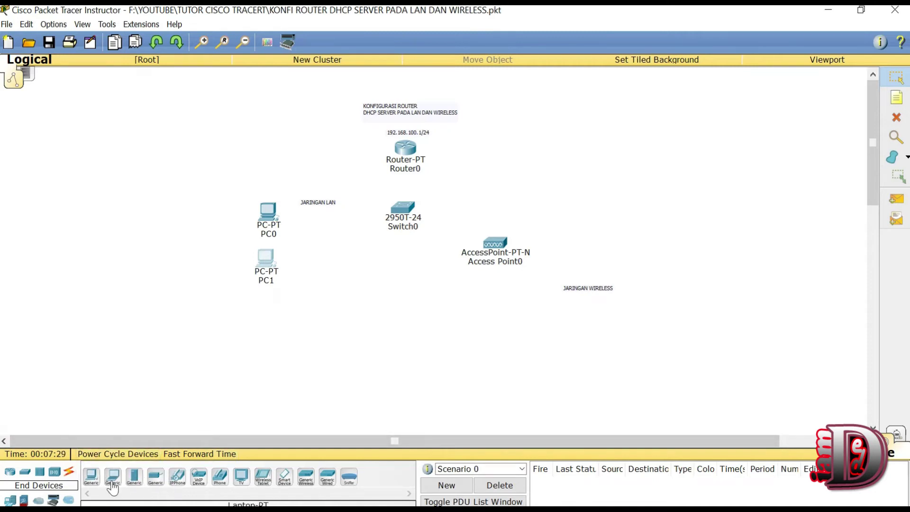
Step: Add a TabletPC-PT, SMARTPHONE-PT and Laptop-PT around the access point and tidy them
{"action": "left_click", "coordinate": [263, 478]}
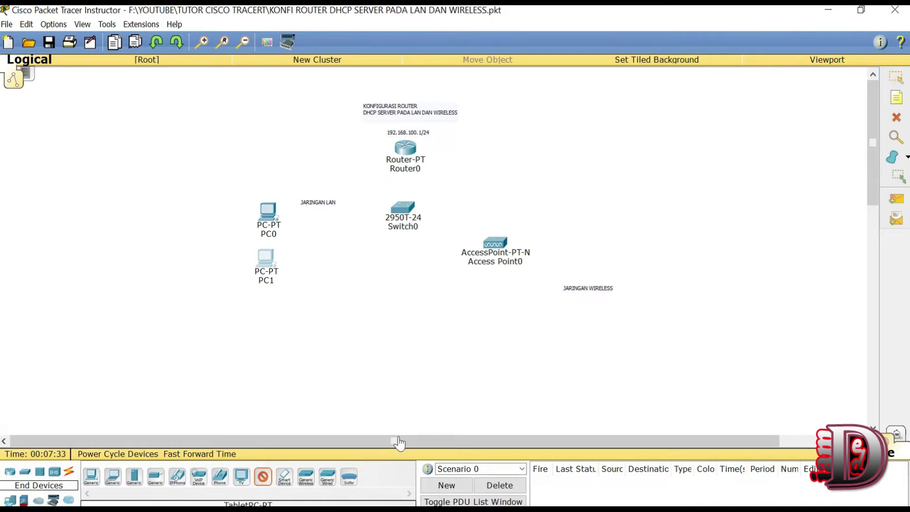
{"action": "left_click", "coordinate": [620, 335]}
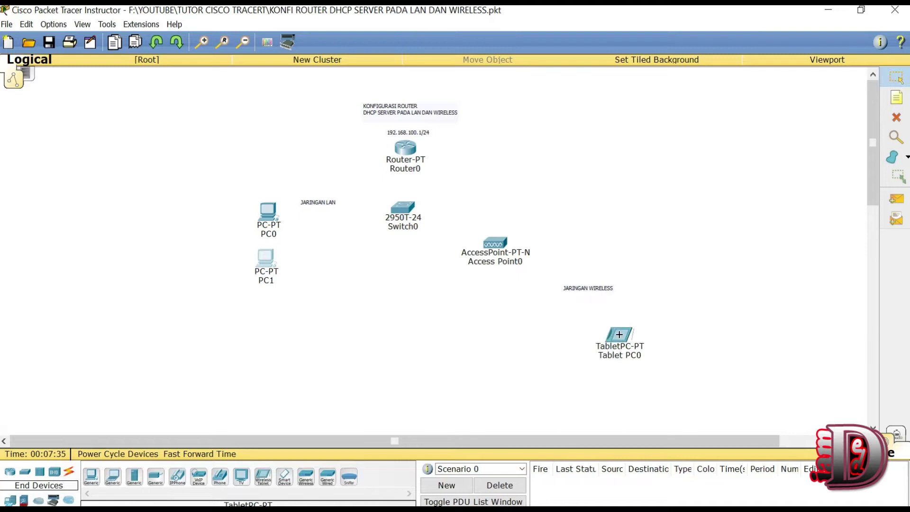
{"action": "left_click_drag", "start_coordinate": [621, 339], "coordinate": [585, 339]}
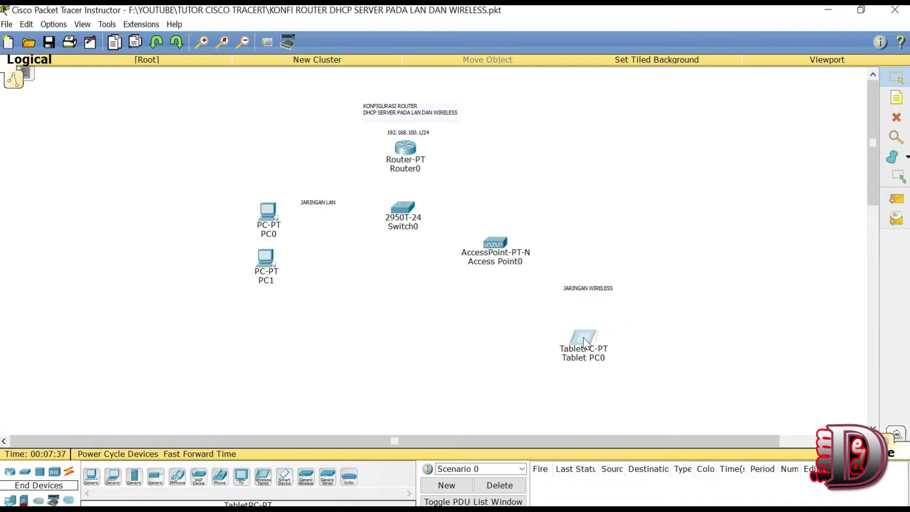
{"action": "left_click", "coordinate": [285, 478]}
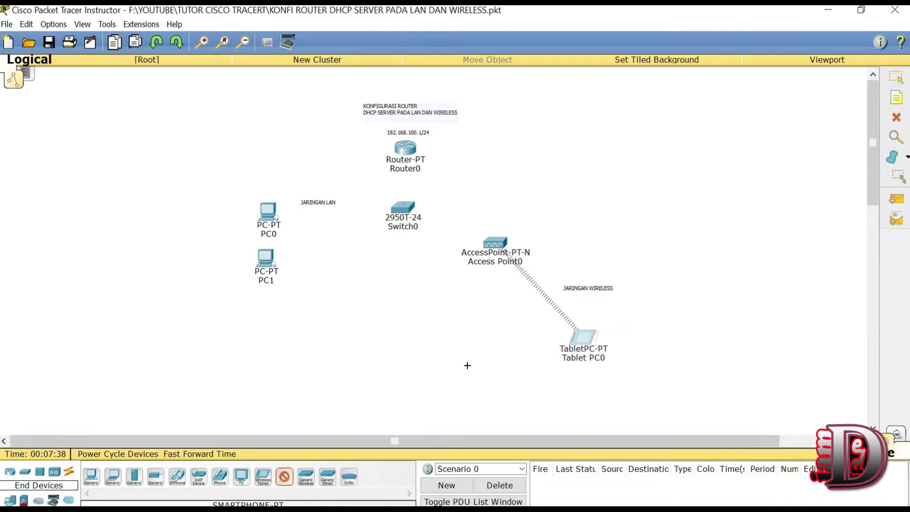
{"action": "left_click", "coordinate": [497, 342]}
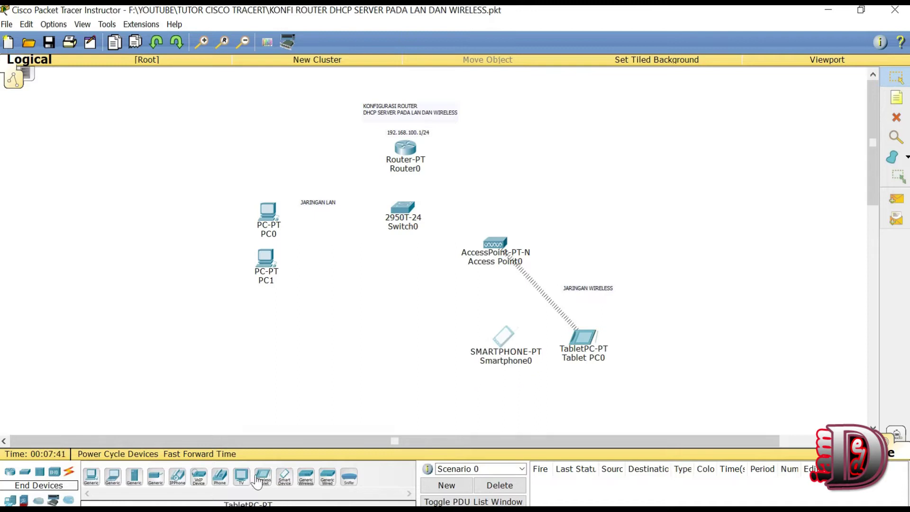
{"action": "left_click", "coordinate": [114, 477]}
{"action": "left_click", "coordinate": [433, 360]}
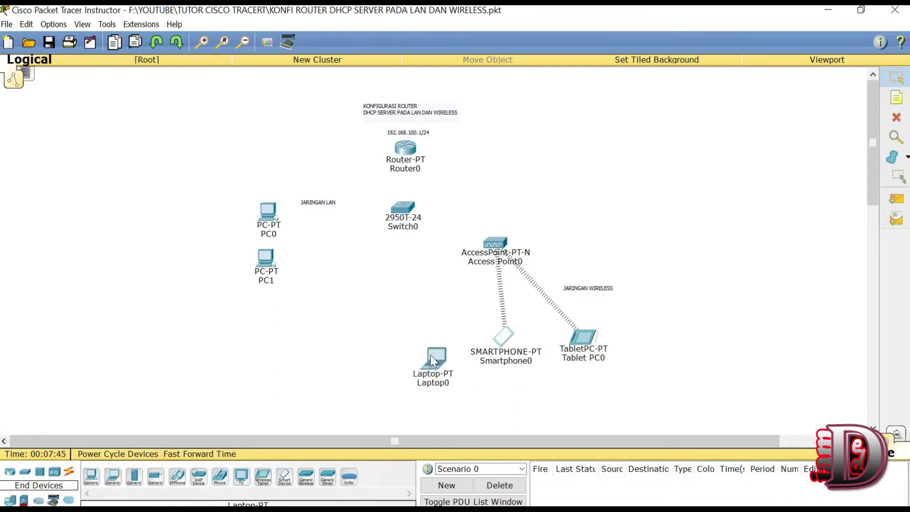
{"action": "left_click_drag", "start_coordinate": [434, 355], "coordinate": [429, 332]}
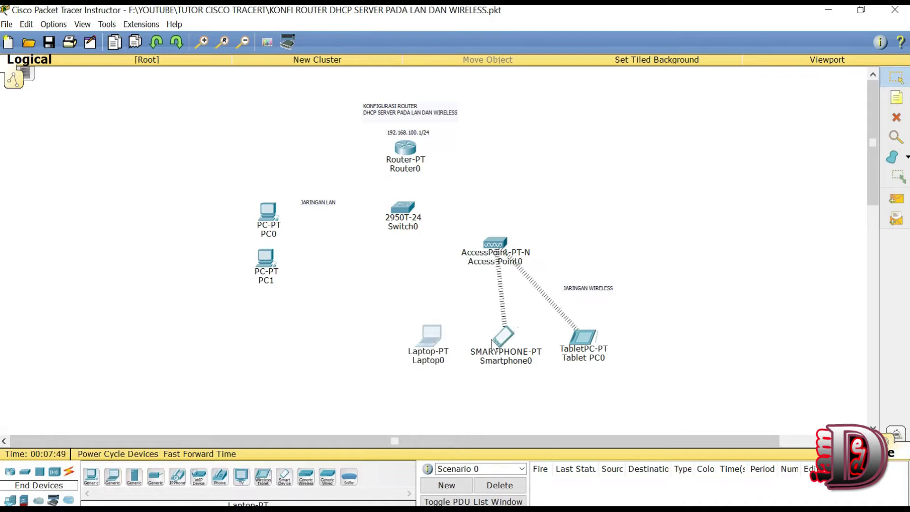
{"action": "left_click_drag", "start_coordinate": [498, 342], "coordinate": [489, 335]}
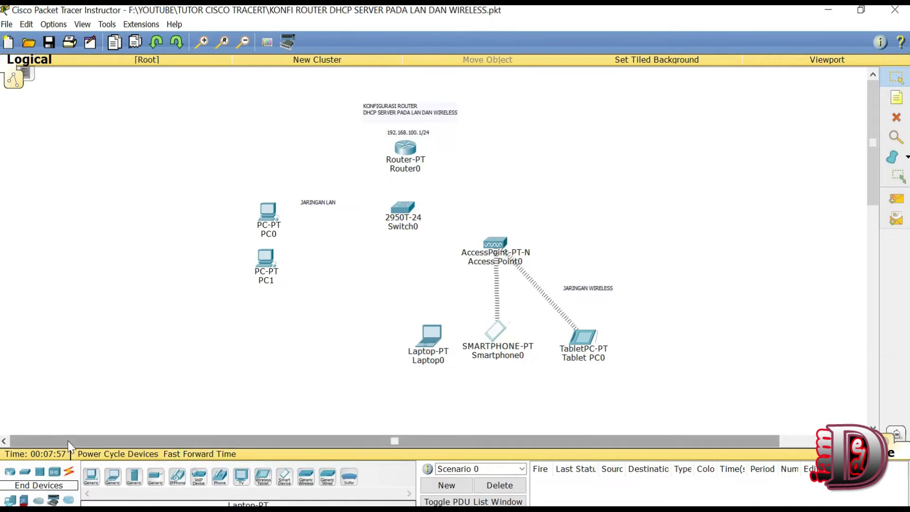
Step: Cable Router0 FastEthernet0/0 to Switch0 with copper straight-through and center Switch0 beneath it
{"action": "left_click", "coordinate": [69, 474]}
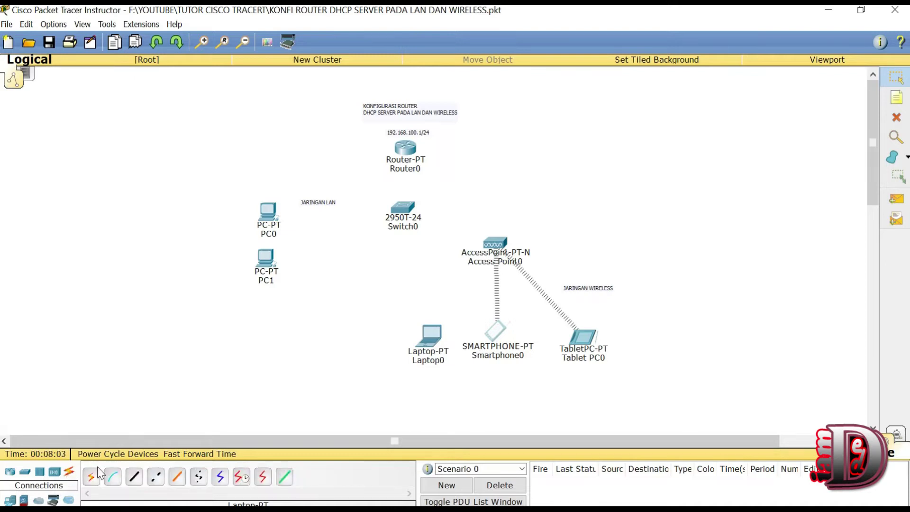
{"action": "left_click", "coordinate": [135, 479]}
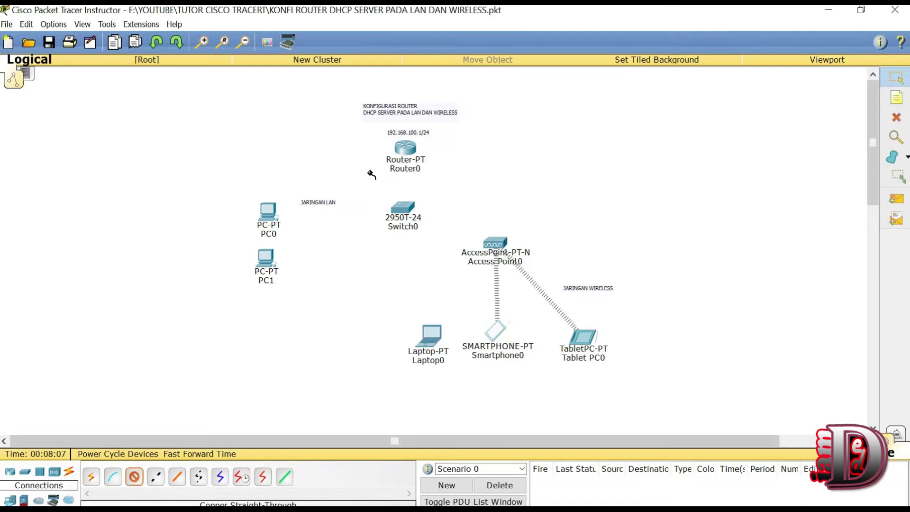
{"action": "left_click", "coordinate": [408, 153]}
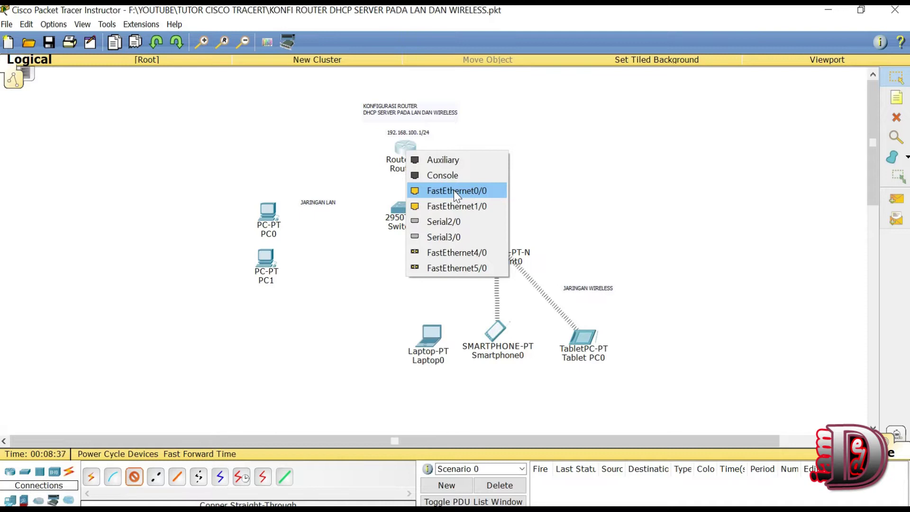
{"action": "left_click", "coordinate": [454, 190]}
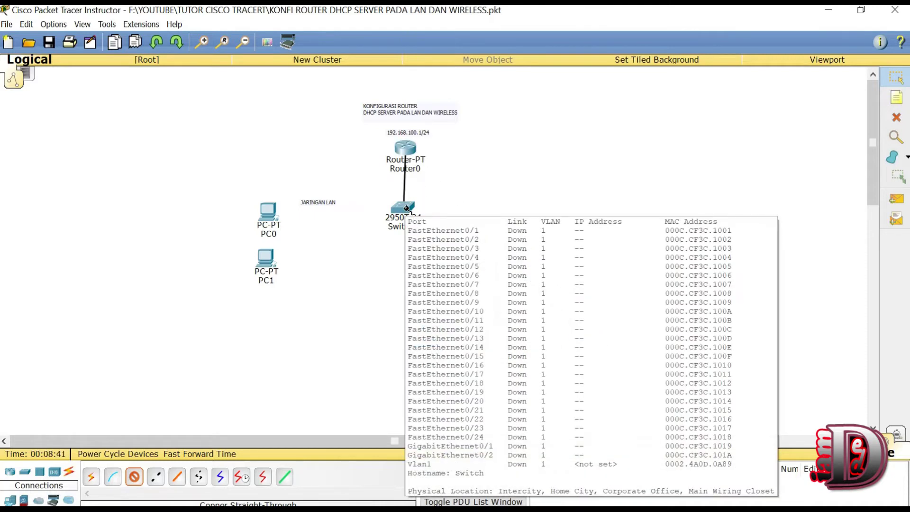
{"action": "left_click", "coordinate": [407, 208]}
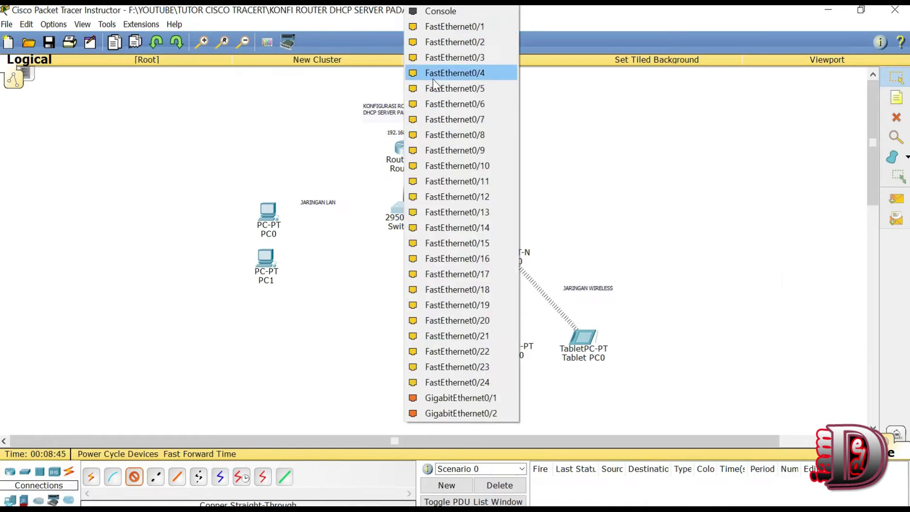
{"action": "left_click", "coordinate": [434, 27]}
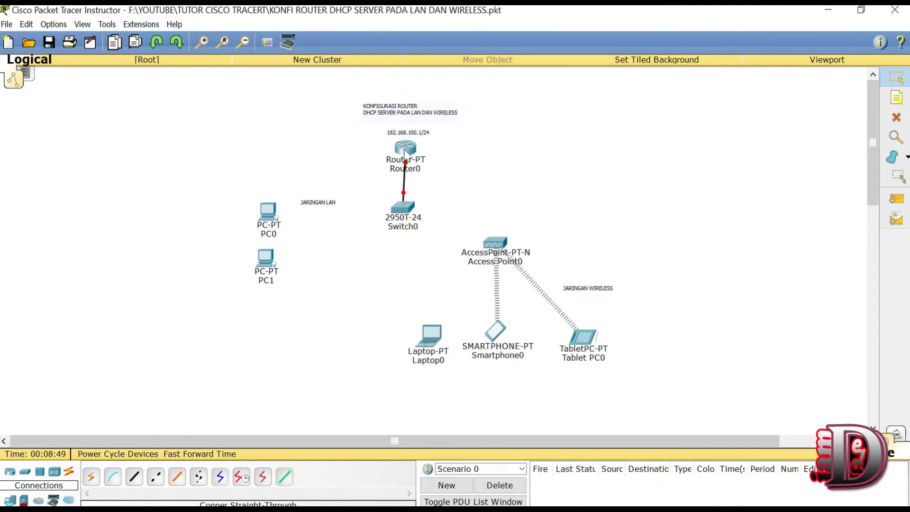
{"action": "left_click_drag", "start_coordinate": [403, 208], "coordinate": [406, 206]}
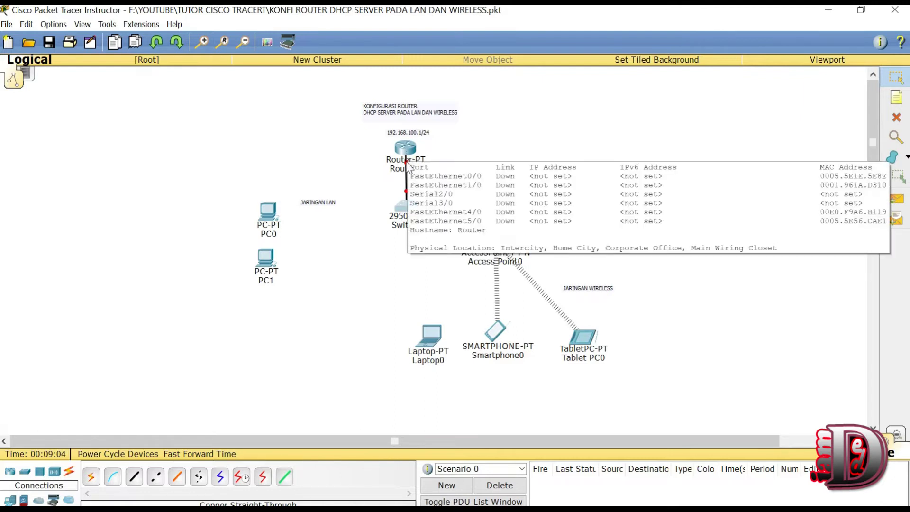
{"action": "mouse_move", "coordinate": [408, 148]}
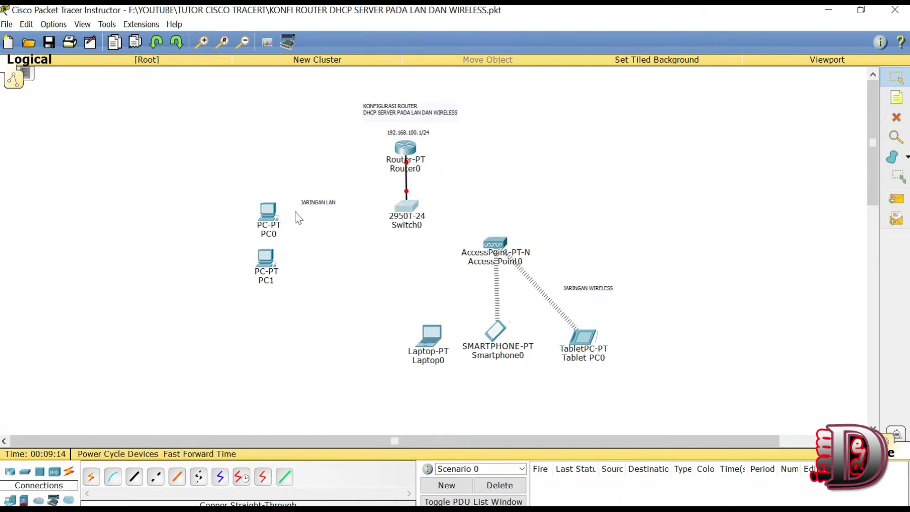
Step: Link Switch0 Fa0/3 to PC0 Fa0 and Fa0/2 to PC1 Fa0 with copper straight-through
{"action": "left_click", "coordinate": [135, 477]}
{"action": "left_click", "coordinate": [401, 213]}
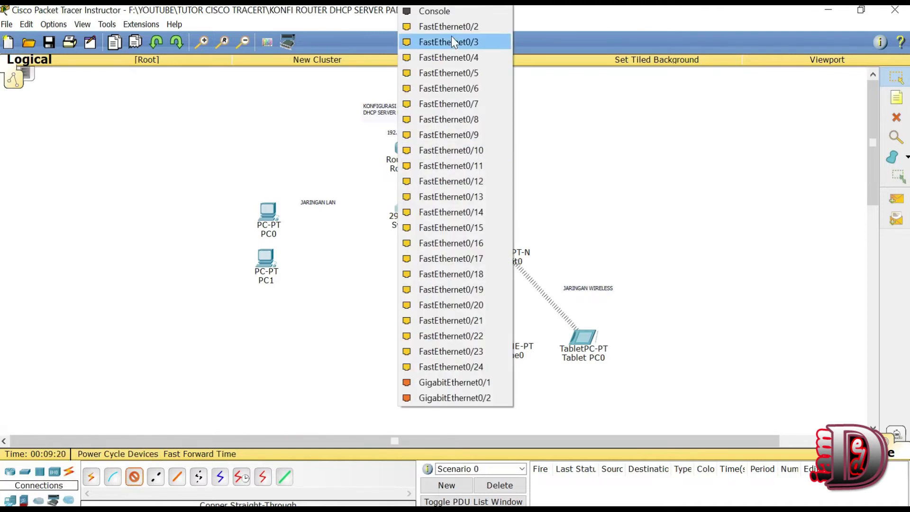
{"action": "left_click", "coordinate": [452, 39]}
{"action": "left_click", "coordinate": [268, 216]}
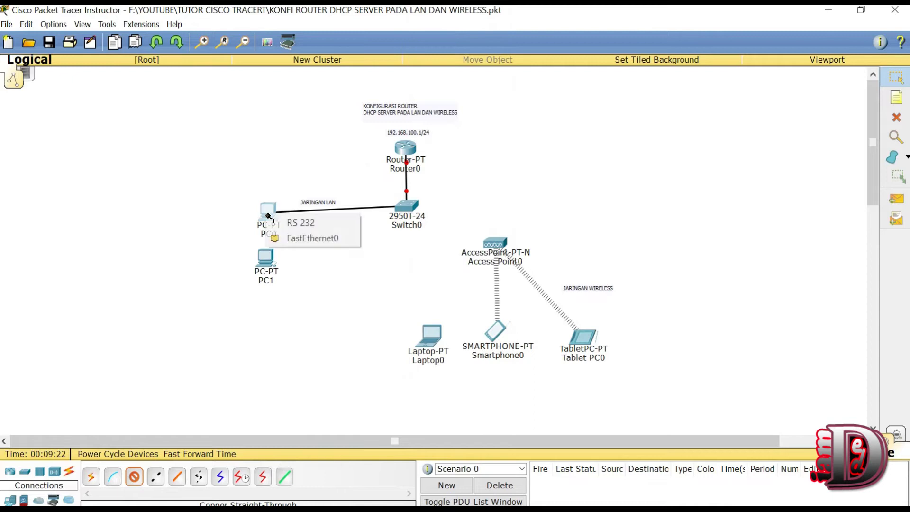
{"action": "left_click", "coordinate": [290, 235]}
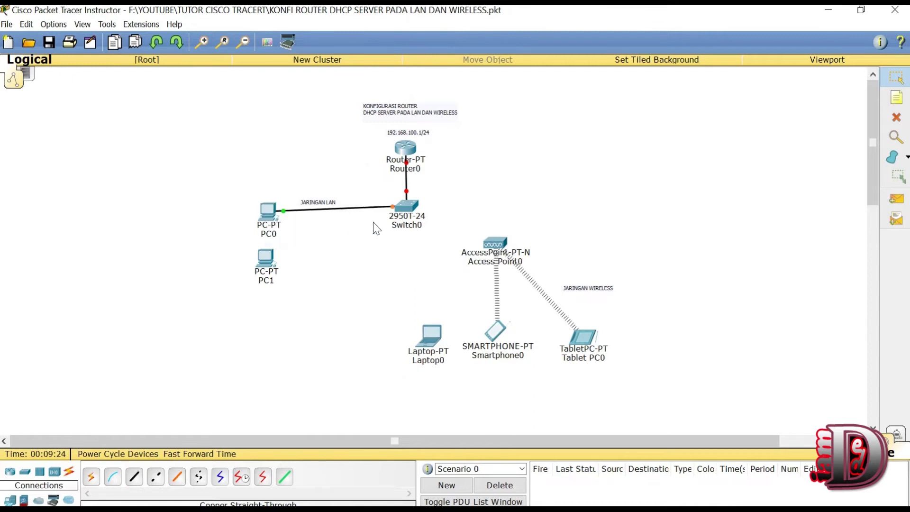
{"action": "left_click", "coordinate": [134, 476]}
{"action": "left_click", "coordinate": [398, 208]}
{"action": "left_click", "coordinate": [485, 28]}
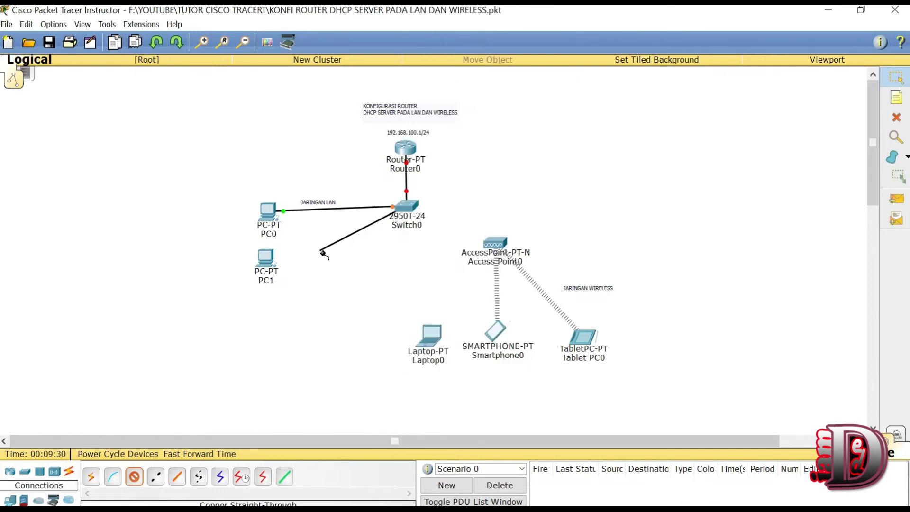
{"action": "left_click", "coordinate": [266, 261]}
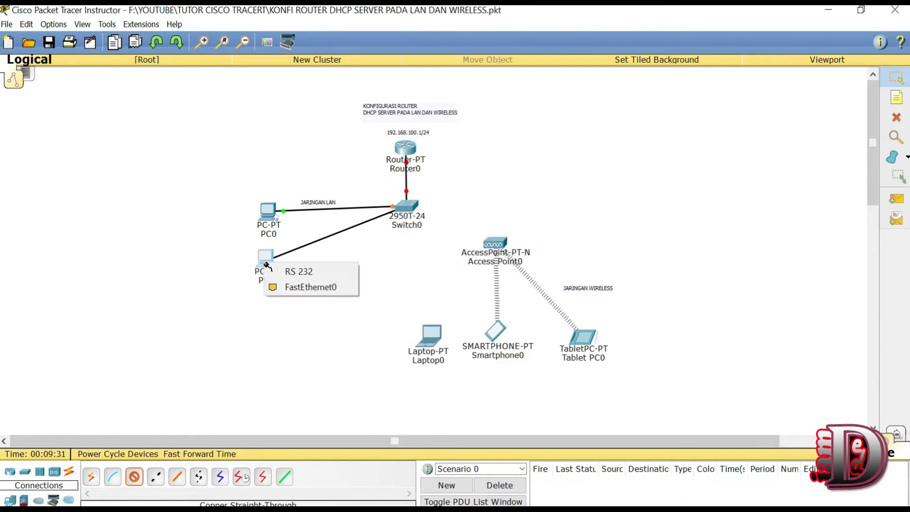
{"action": "left_click", "coordinate": [287, 283]}
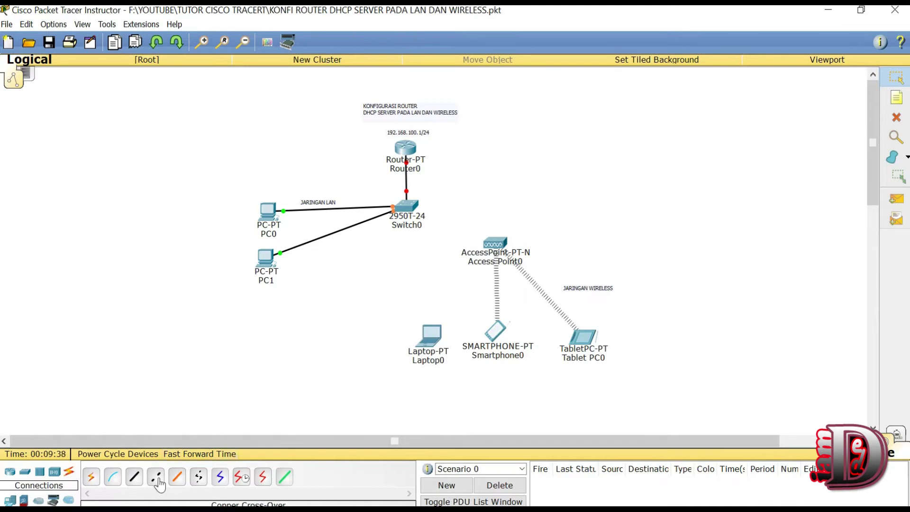
Step: Link Switch0 Fa0/5 to Access Point0 Port 0 and align Router0 with the switch
{"action": "left_click", "coordinate": [134, 478]}
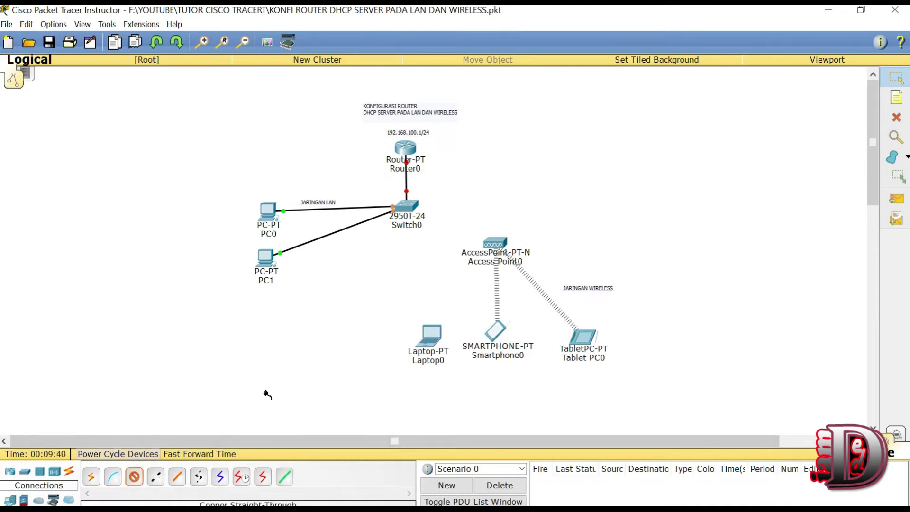
{"action": "left_click", "coordinate": [411, 208]}
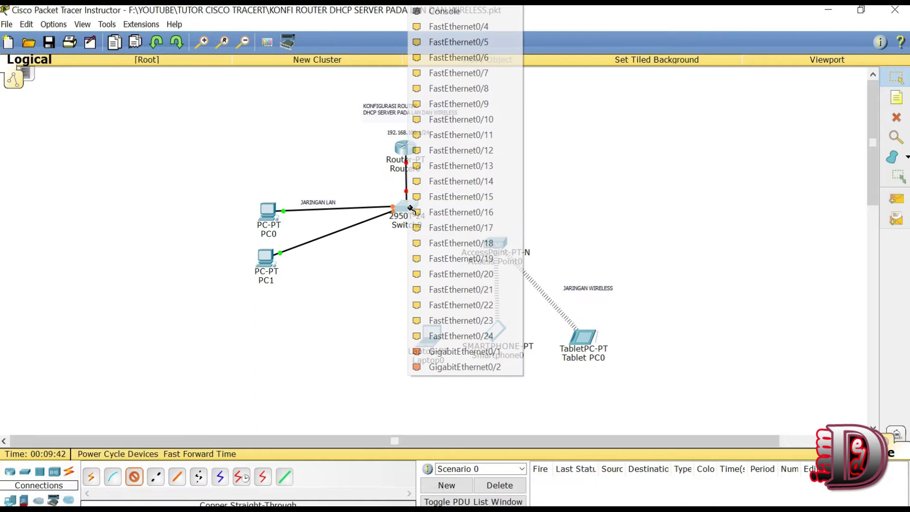
{"action": "left_click", "coordinate": [472, 38]}
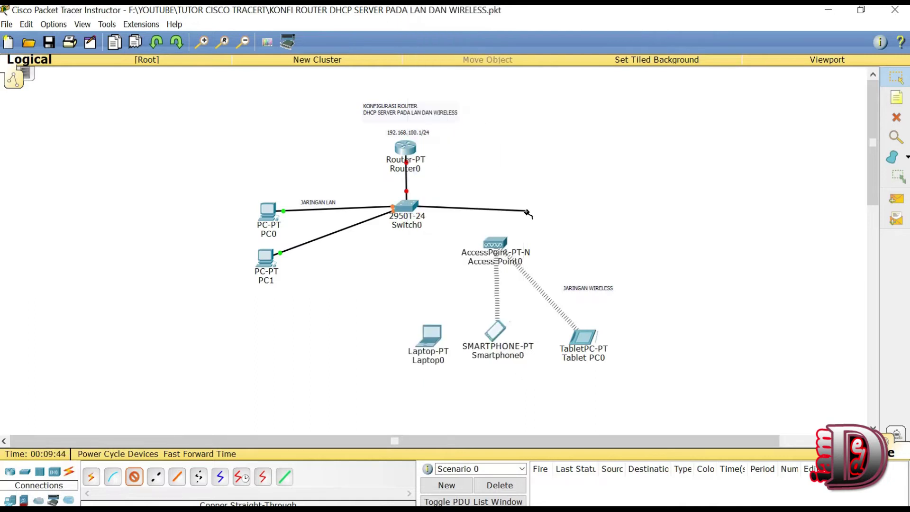
{"action": "left_click", "coordinate": [491, 247]}
{"action": "left_click", "coordinate": [512, 255]}
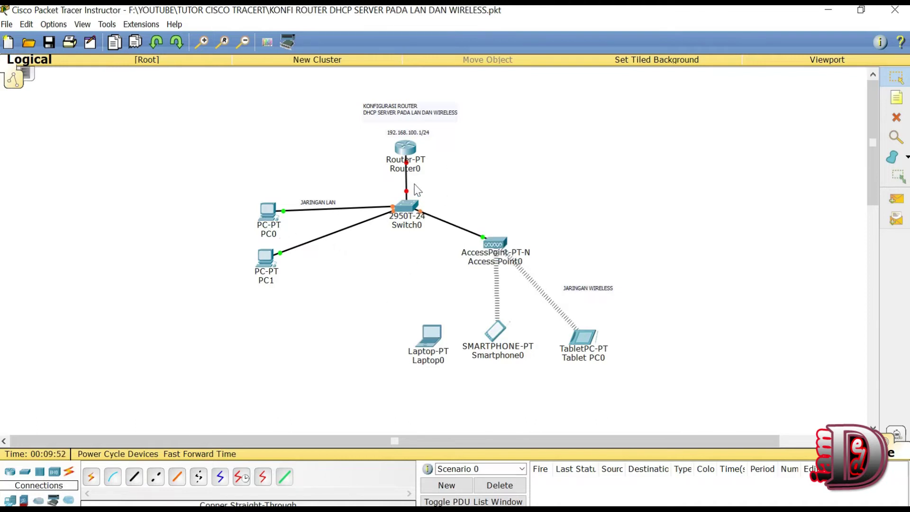
{"action": "left_click_drag", "start_coordinate": [410, 151], "coordinate": [409, 146]}
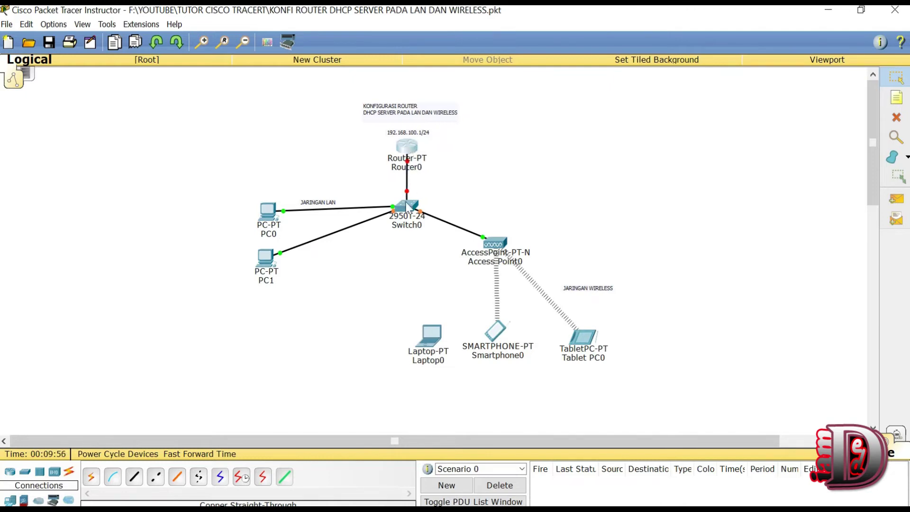
Step: Shift Laptop0 slightly right and move Tablet PC0 up-left toward the access point
{"action": "mouse_move", "coordinate": [409, 214]}
{"action": "left_click_drag", "start_coordinate": [425, 338], "coordinate": [426, 337]}
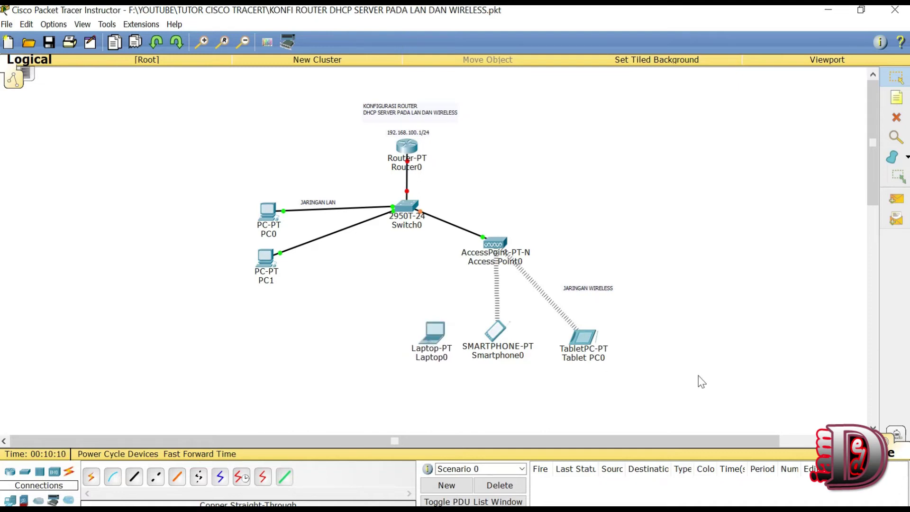
{"action": "left_click_drag", "start_coordinate": [581, 338], "coordinate": [561, 330]}
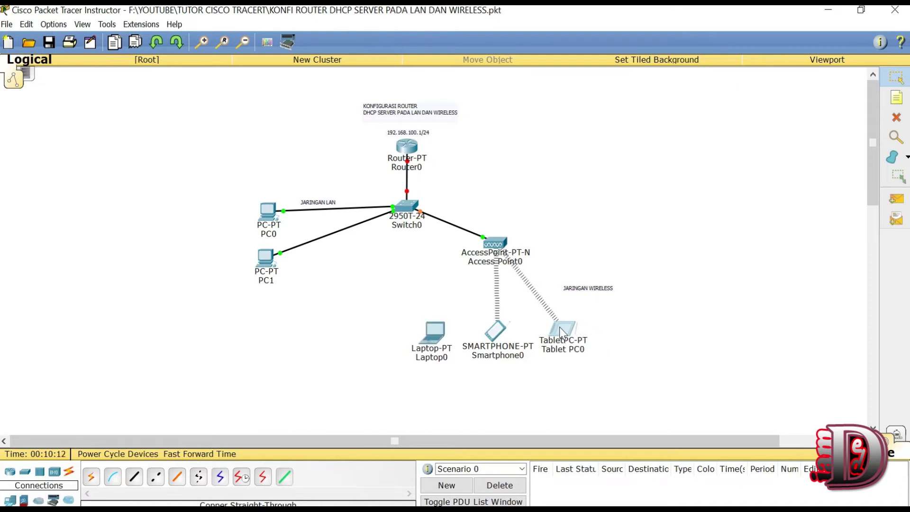
{"action": "left_click_drag", "start_coordinate": [609, 358], "coordinate": [477, 314]}
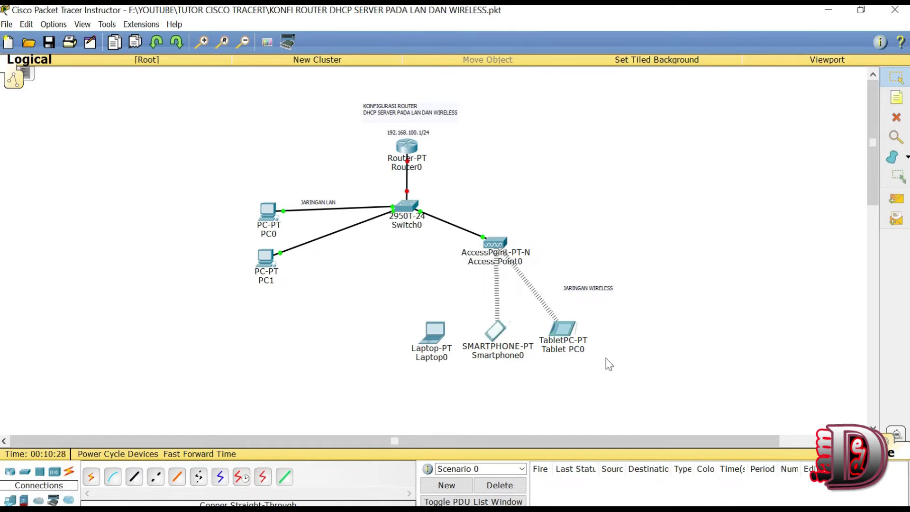
{"action": "mouse_move", "coordinate": [501, 338]}
{"action": "mouse_move", "coordinate": [431, 334]}
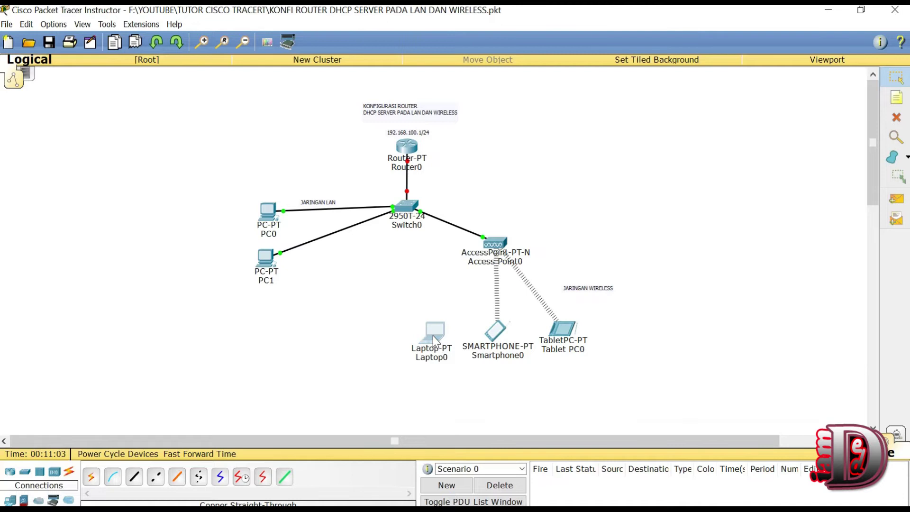
Step: Swap Laptop0's wired Ethernet module for a Linksys WPC300N wireless card and power it on
{"action": "left_click", "coordinate": [433, 336]}
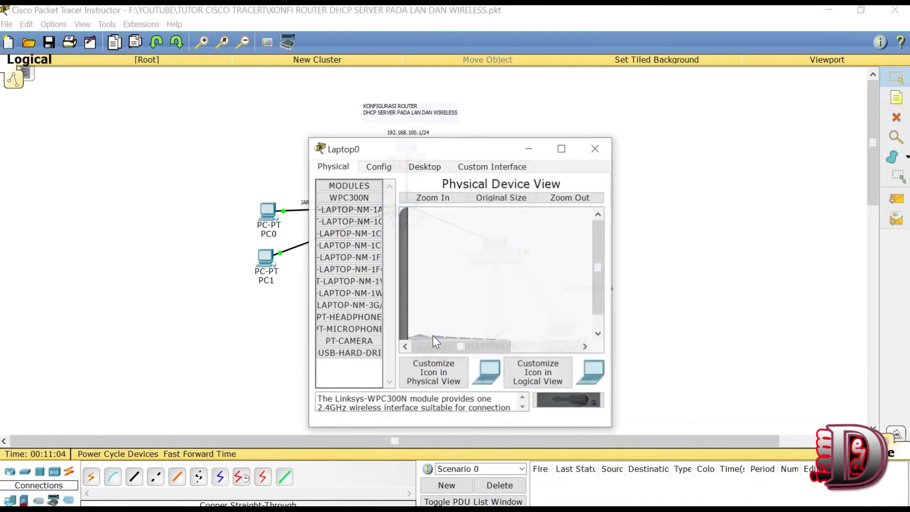
{"action": "left_click", "coordinate": [412, 167]}
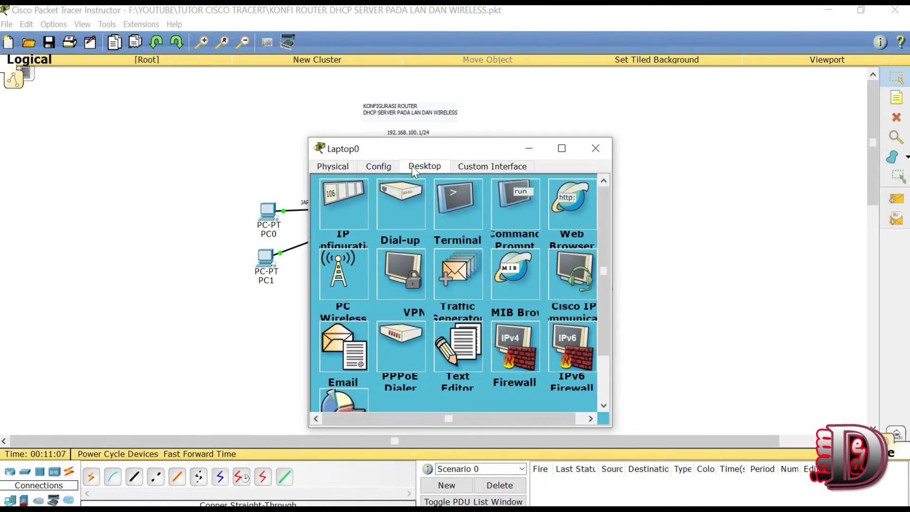
{"action": "left_click", "coordinate": [369, 169]}
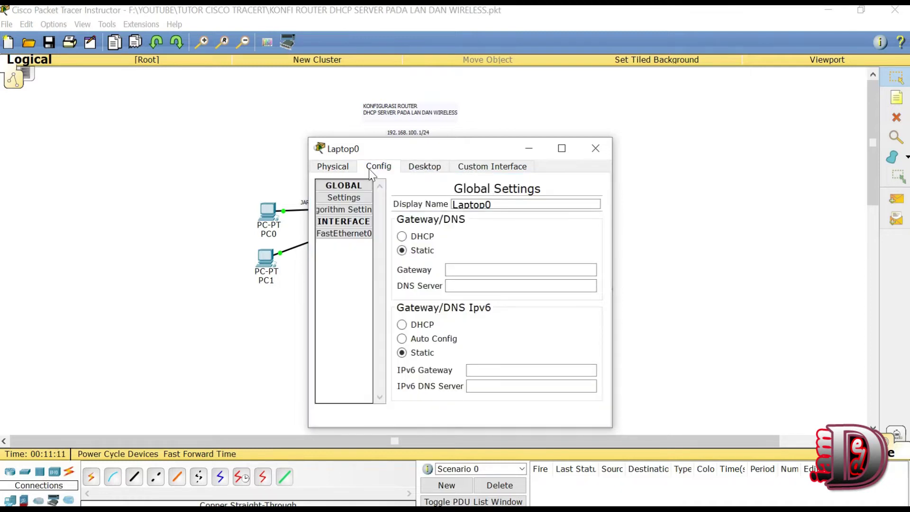
{"action": "left_click", "coordinate": [334, 168]}
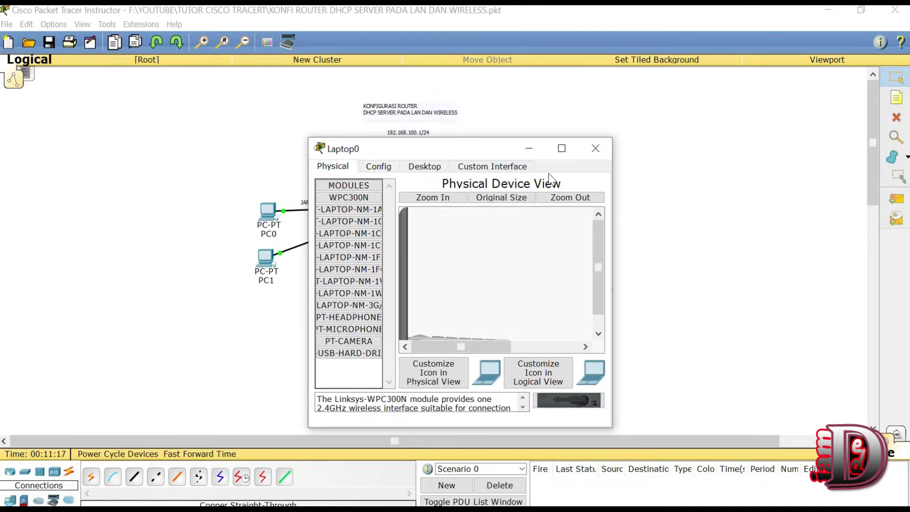
{"action": "left_click", "coordinate": [563, 149]}
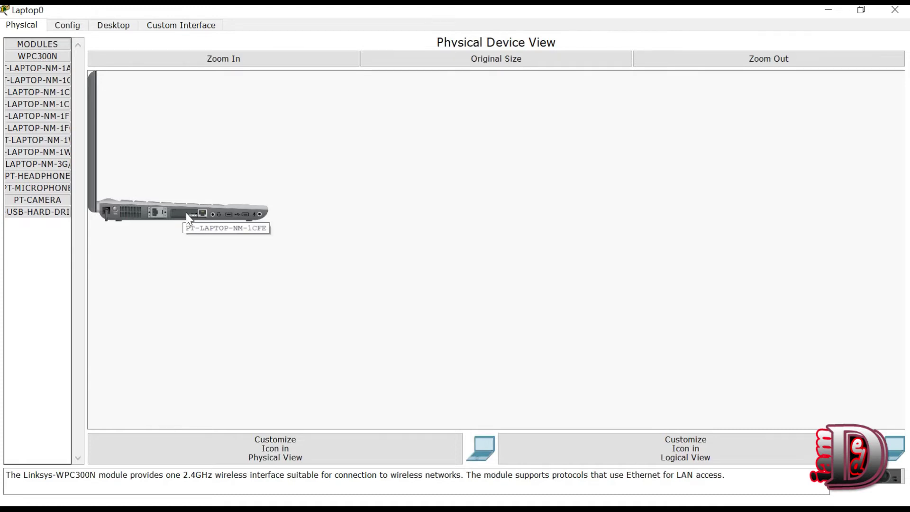
{"action": "left_click_drag", "start_coordinate": [188, 219], "coordinate": [39, 167]}
{"action": "left_click", "coordinate": [39, 166]}
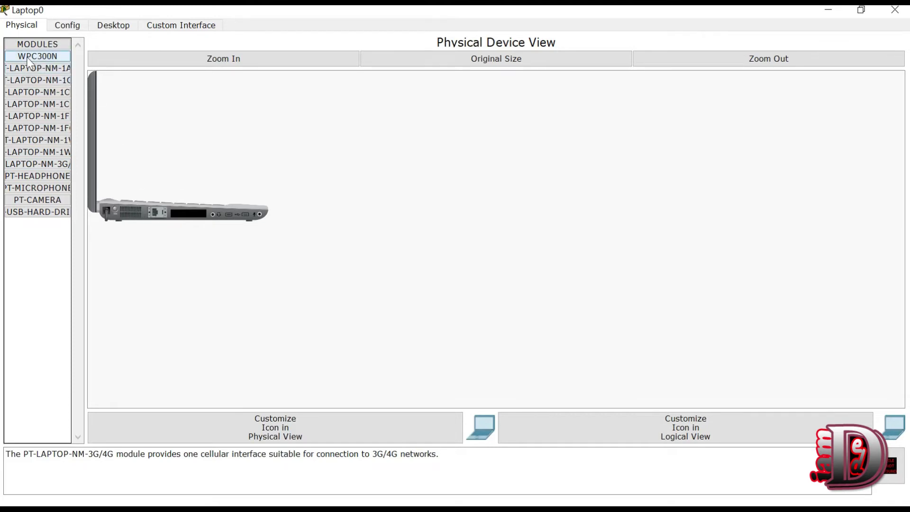
{"action": "left_click_drag", "start_coordinate": [30, 62], "coordinate": [193, 214]}
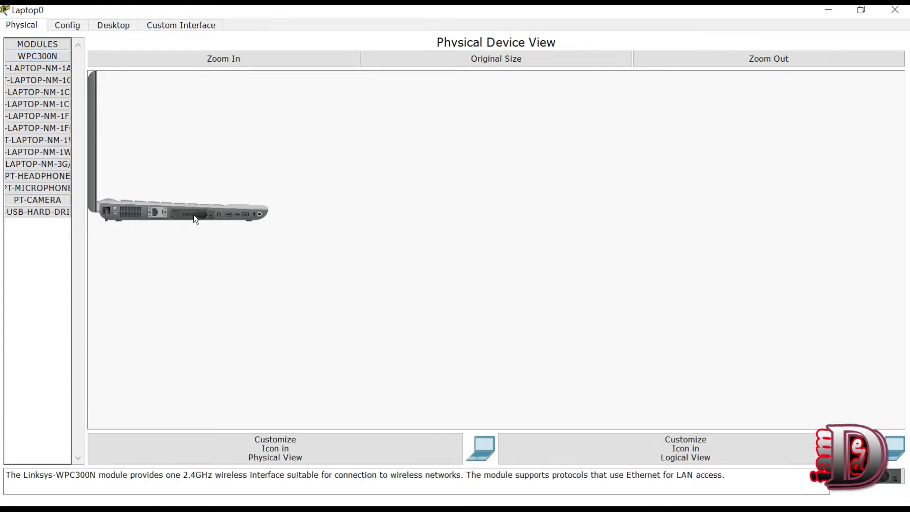
{"action": "left_click", "coordinate": [115, 207]}
{"action": "left_click", "coordinate": [895, 10]}
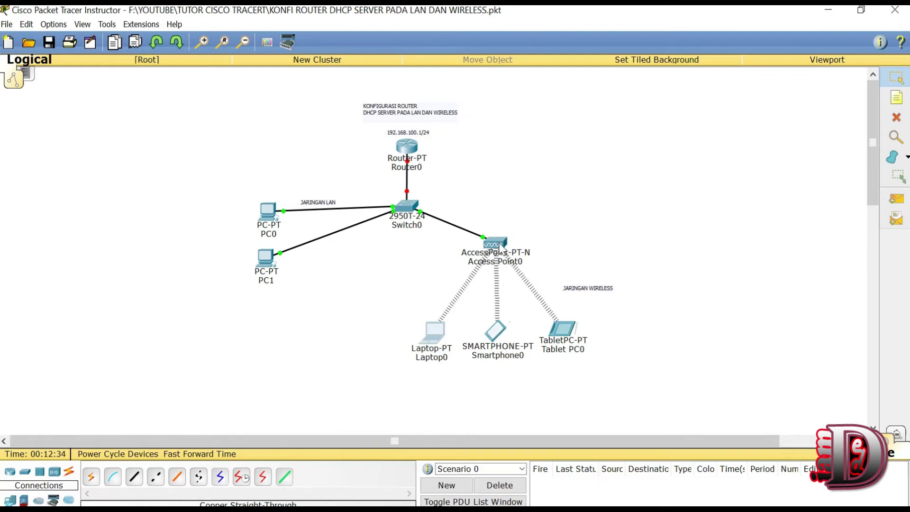
{"action": "left_click_drag", "start_coordinate": [566, 332], "coordinate": [564, 330]}
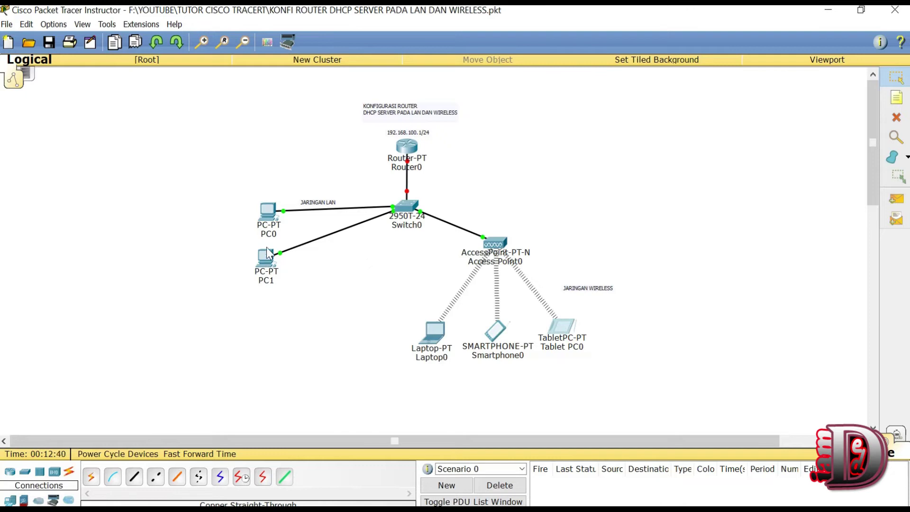
{"action": "left_click_drag", "start_coordinate": [271, 210], "coordinate": [277, 207]}
{"action": "left_click_drag", "start_coordinate": [269, 255], "coordinate": [275, 252]}
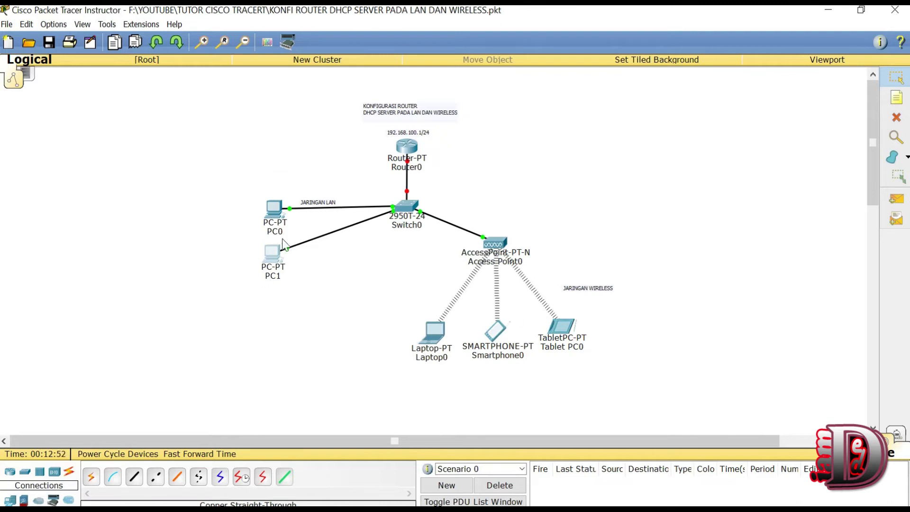
Step: Set PC0's IP Configuration to DHCP instead of static addressing
{"action": "mouse_move", "coordinate": [273, 210]}
{"action": "left_click", "coordinate": [274, 212]}
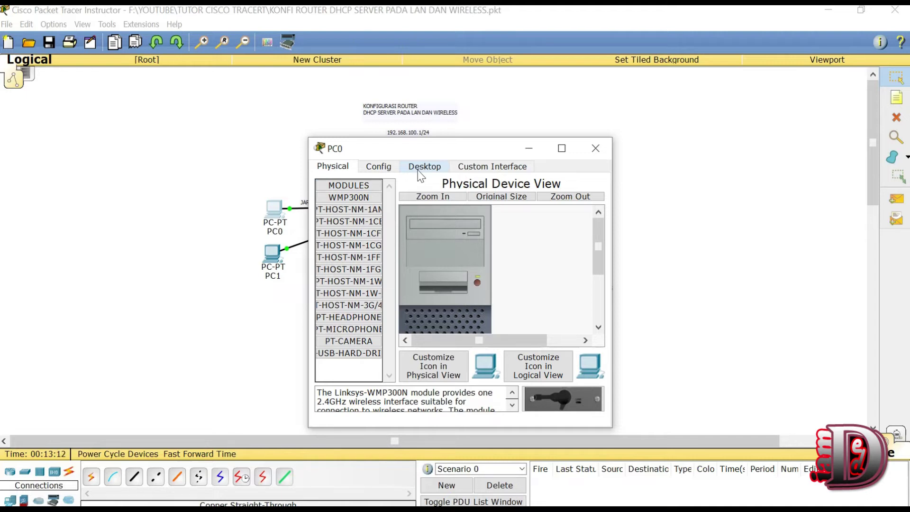
{"action": "left_click", "coordinate": [419, 172]}
{"action": "left_click", "coordinate": [346, 199]}
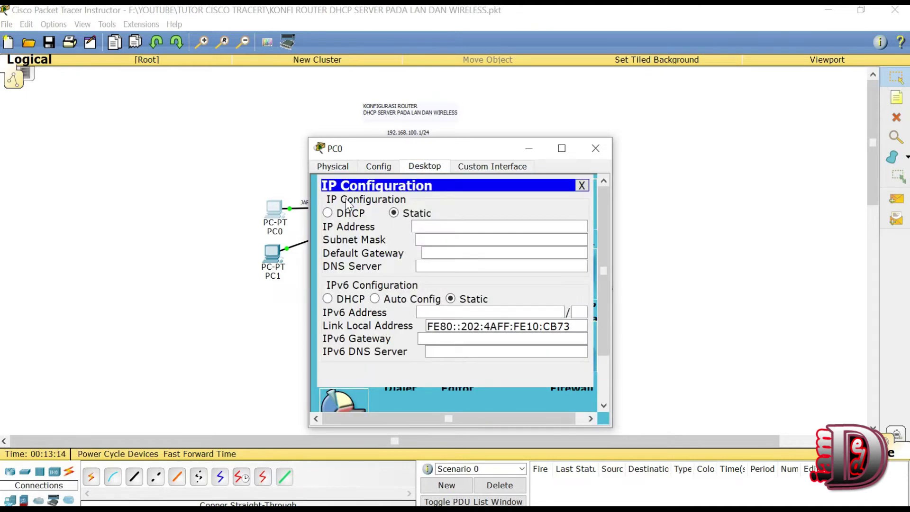
{"action": "left_click", "coordinate": [349, 218]}
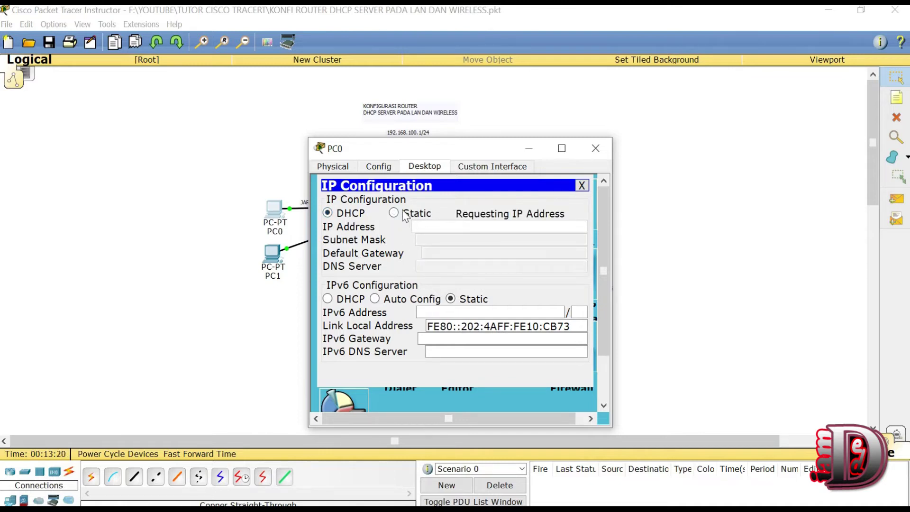
{"action": "left_click", "coordinate": [404, 216]}
{"action": "left_click", "coordinate": [339, 216]}
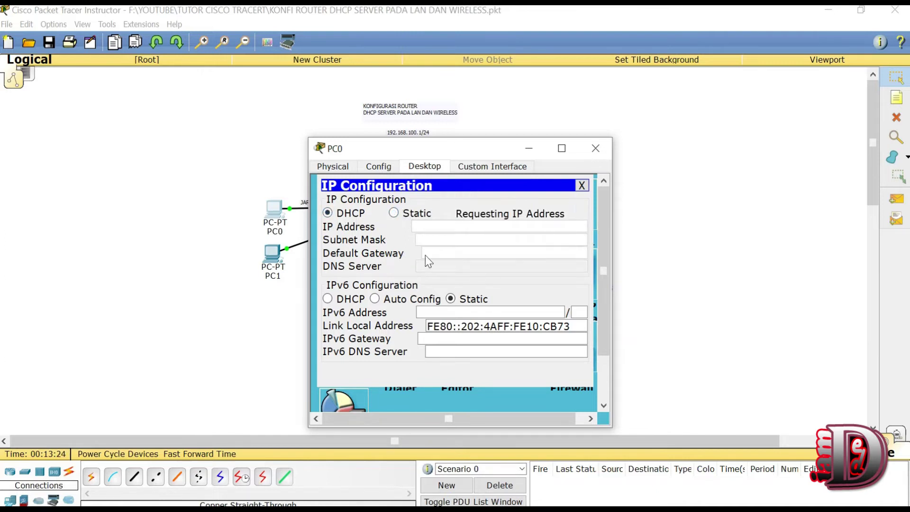
{"action": "left_click", "coordinate": [596, 148]}
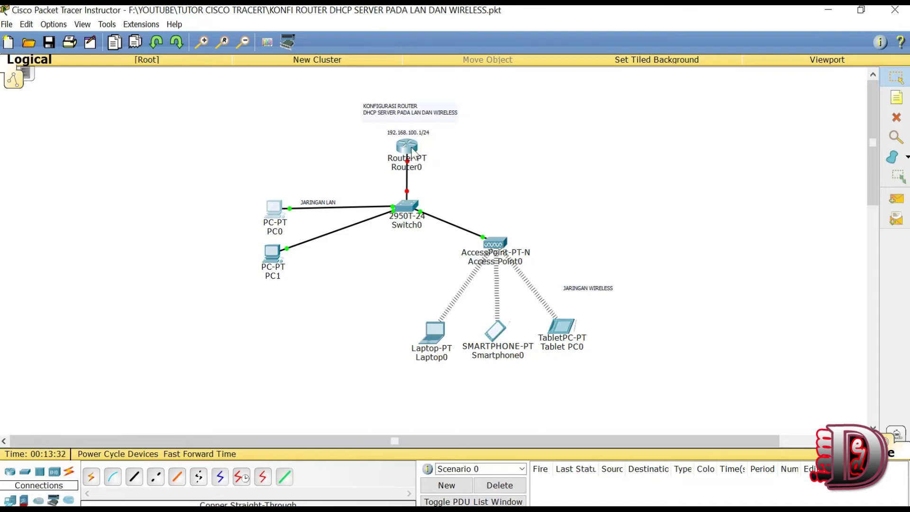
Step: Move the JARINGAN WIRELESS note up-left, closer to the wireless devices
{"action": "mouse_move", "coordinate": [406, 147]}
{"action": "left_click_drag", "start_coordinate": [588, 295], "coordinate": [571, 286]}
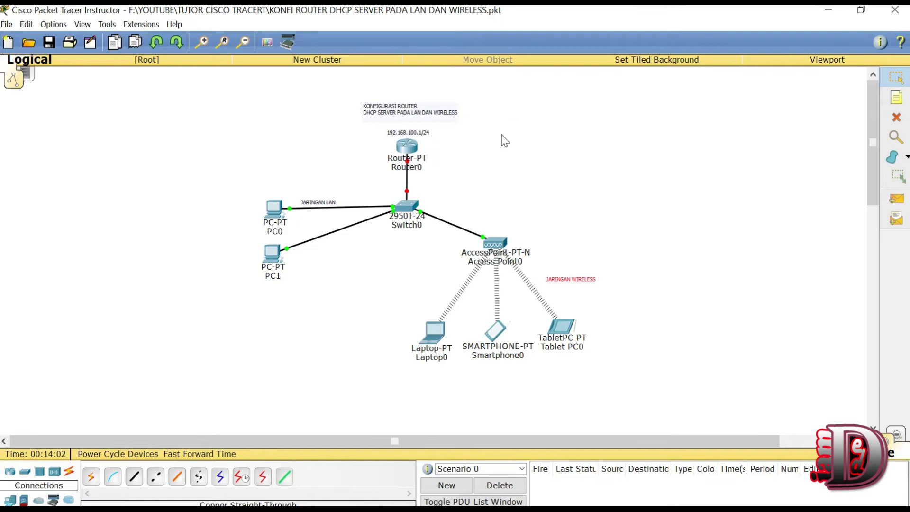
{"action": "left_click_drag", "start_coordinate": [519, 165], "coordinate": [362, 131]}
{"action": "left_click", "coordinate": [620, 177]}
Step: Open Router0's CLI and answer 'no' to the initial configuration dialog
{"action": "left_click", "coordinate": [409, 144]}
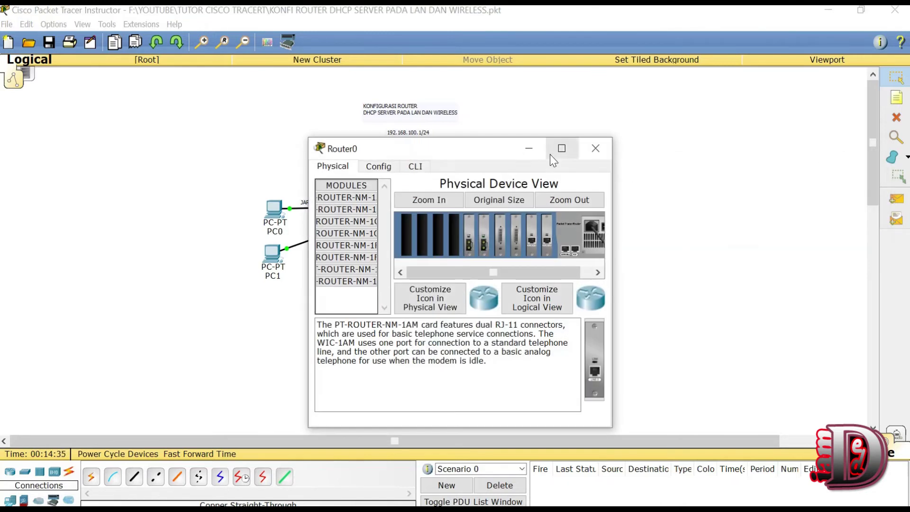
{"action": "left_click_drag", "start_coordinate": [613, 174], "coordinate": [716, 174]}
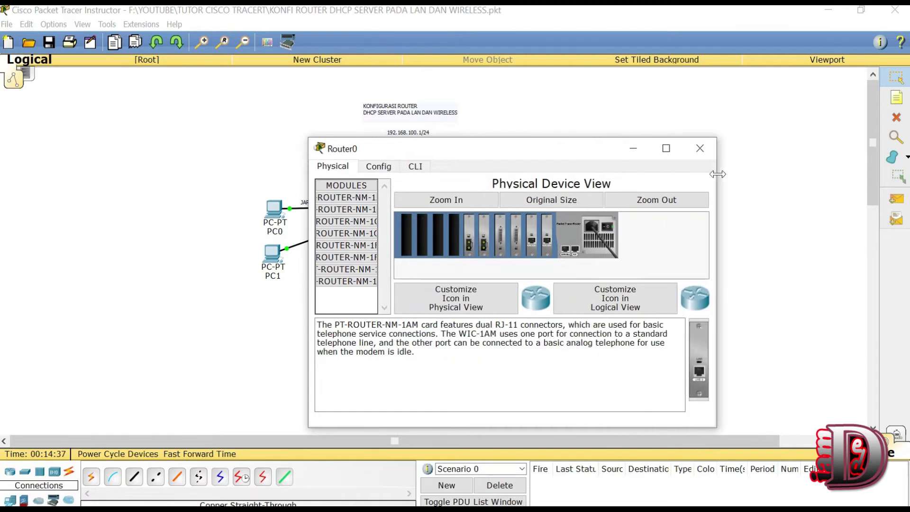
{"action": "left_click_drag", "start_coordinate": [454, 152], "coordinate": [569, 111]}
{"action": "left_click", "coordinate": [528, 119]}
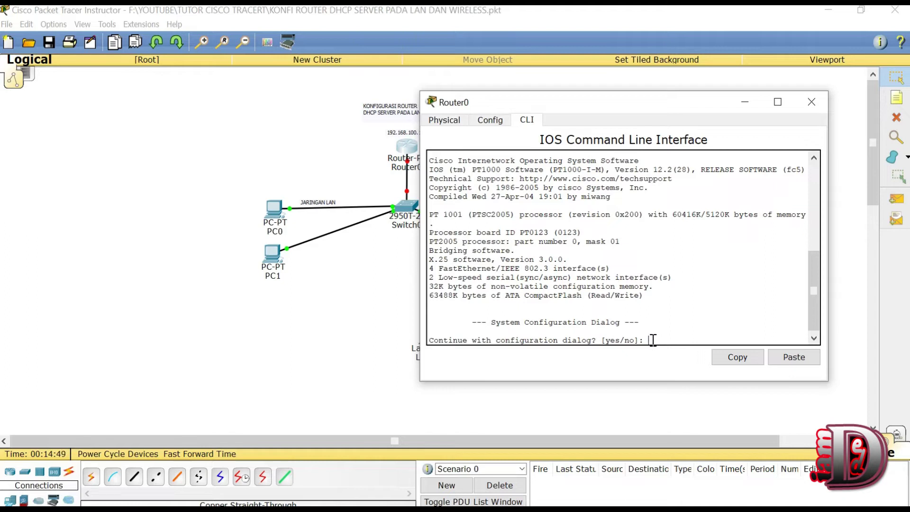
{"action": "type", "text": "no"}
{"action": "key", "text": "Return"}
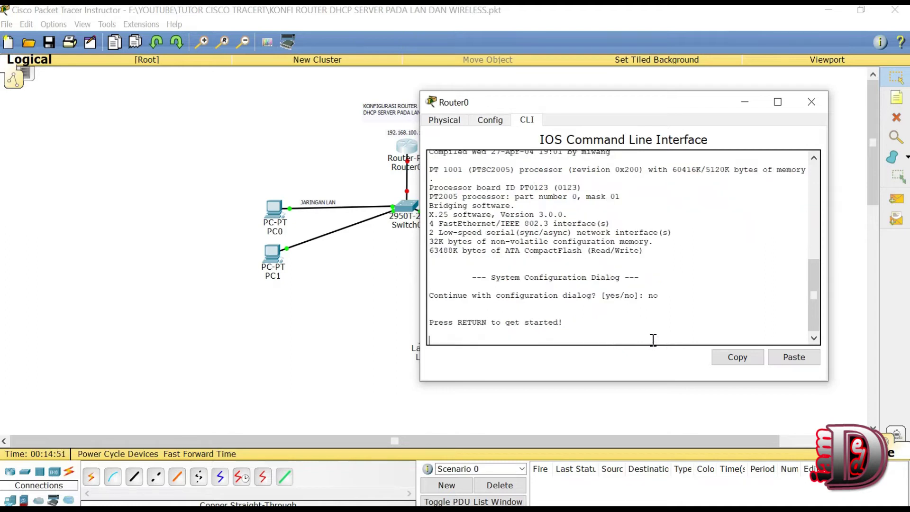
{"action": "key", "text": "Return"}
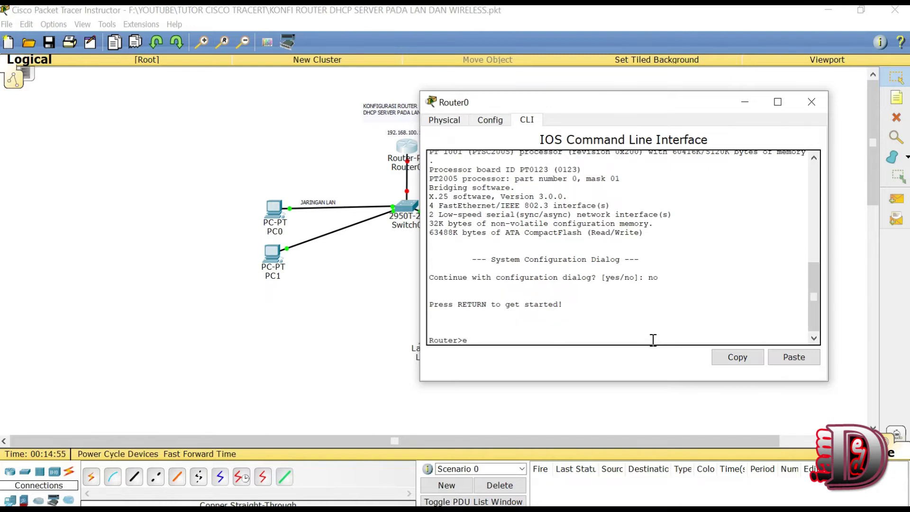
Step: Enter privileged and global configuration mode with enable and configure terminal
{"action": "type", "text": "ena"}
{"action": "key", "text": "Tab"}
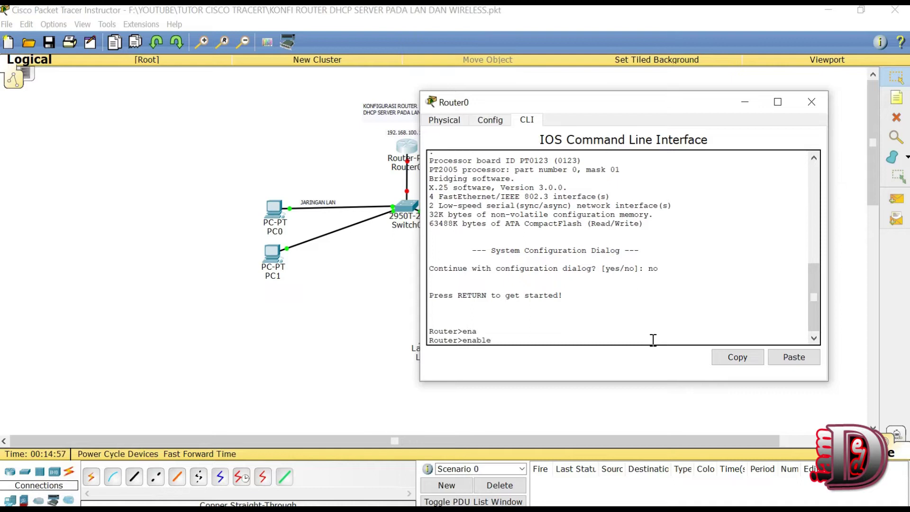
{"action": "key", "text": "Return"}
{"action": "type", "text": "cong"}
{"action": "key", "text": "Tab"}
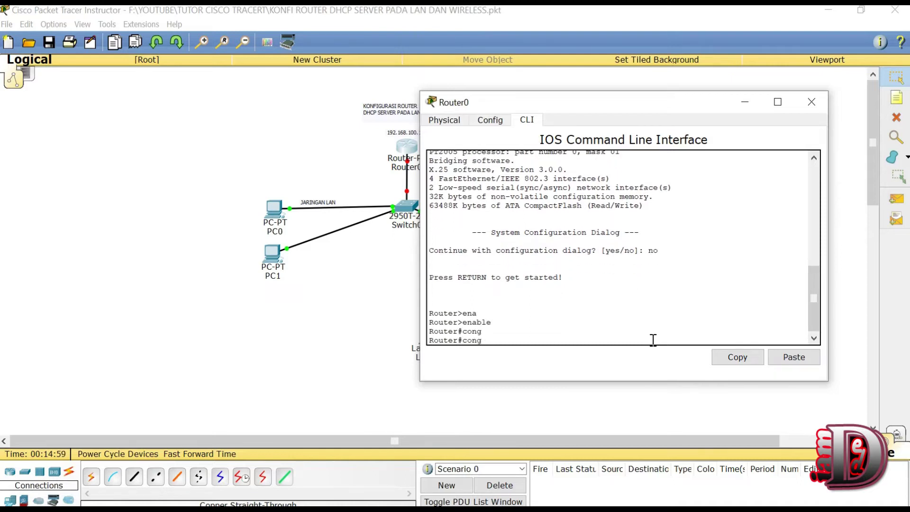
{"action": "key", "text": "BackSpace"}
{"action": "type", "text": "f"}
{"action": "key", "text": "Tab"}
{"action": "type", "text": "ter"}
{"action": "key", "text": "Tab"}
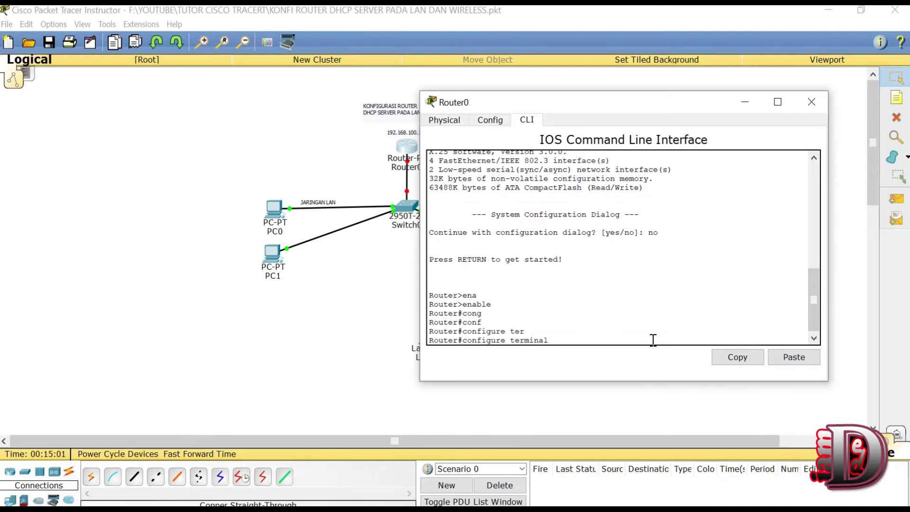
{"action": "key", "text": "Return"}
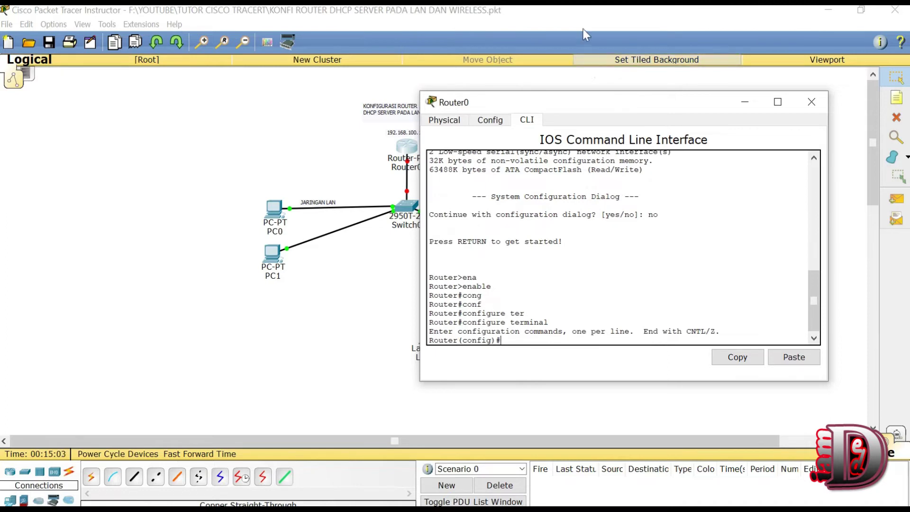
{"action": "left_click_drag", "start_coordinate": [567, 104], "coordinate": [630, 102]}
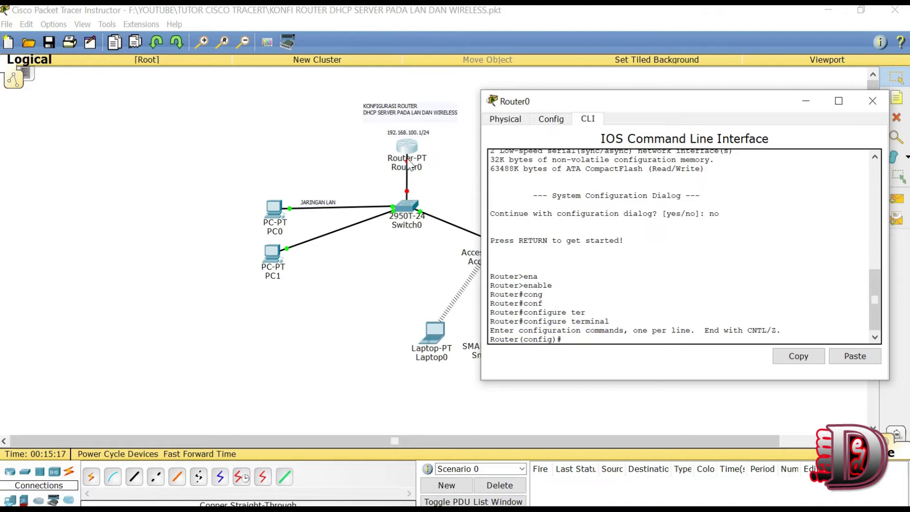
{"action": "key", "text": "alt+F4"}
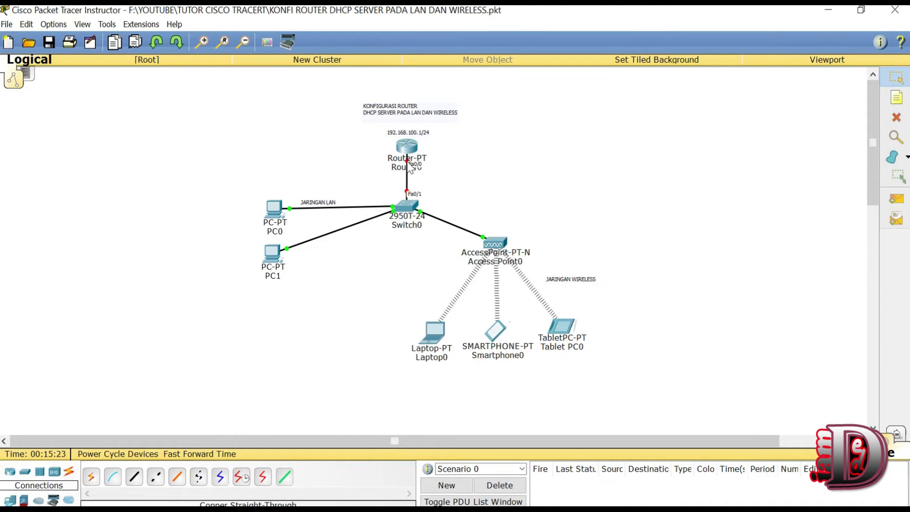
Step: Enter interface configuration for FastEthernet0/0
{"action": "left_click", "coordinate": [413, 147]}
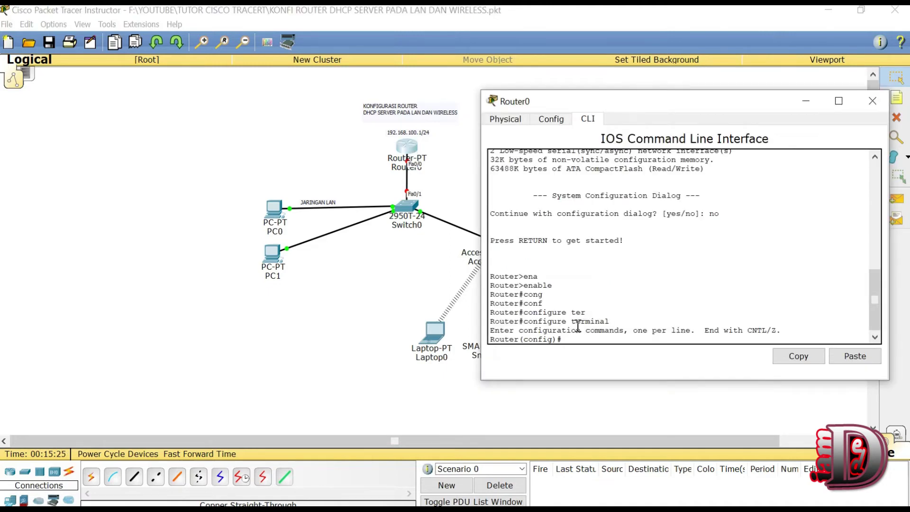
{"action": "type", "text": "inter"}
{"action": "key", "text": "Tab"}
{"action": "type", "text": "fas"}
{"action": "key", "text": "Tab"}
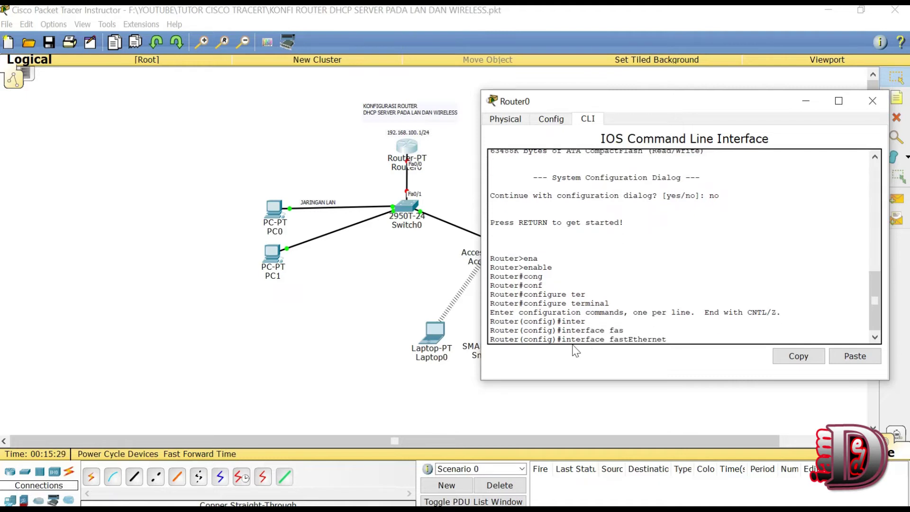
{"action": "type", "text": "0/0"}
{"action": "left_click_drag", "start_coordinate": [671, 342], "coordinate": [686, 342]}
{"action": "left_click", "coordinate": [693, 340]}
{"action": "key", "text": "Return"}
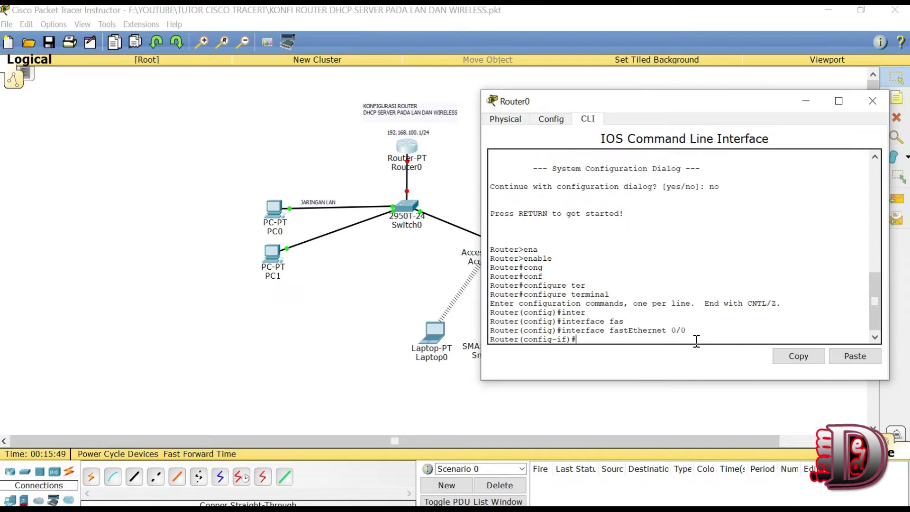
Step: Assign 192.168.100.1 255.255.255.0 to FastEthernet0/0 and bring it up with no shutdown
{"action": "type", "text": "ip ad"}
{"action": "key", "text": "Tab"}
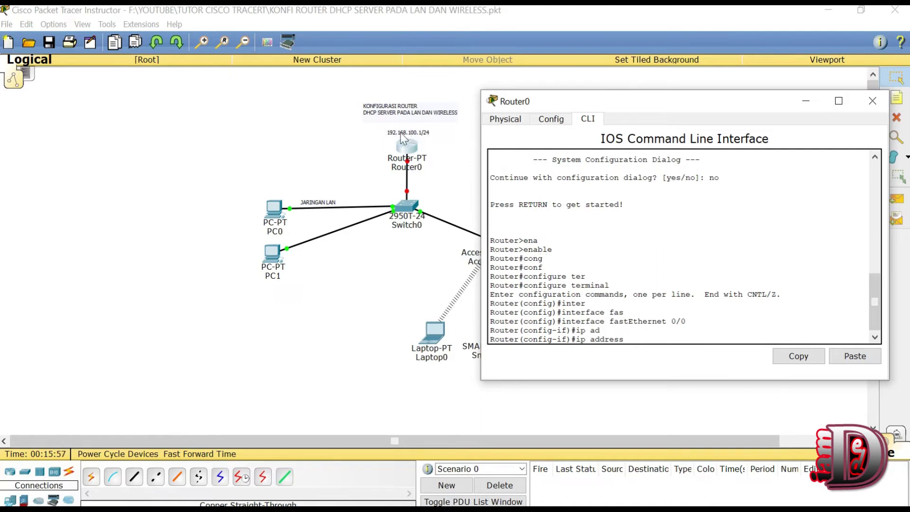
{"action": "type", "text": "192.168.100.1 255.255.255.0"}
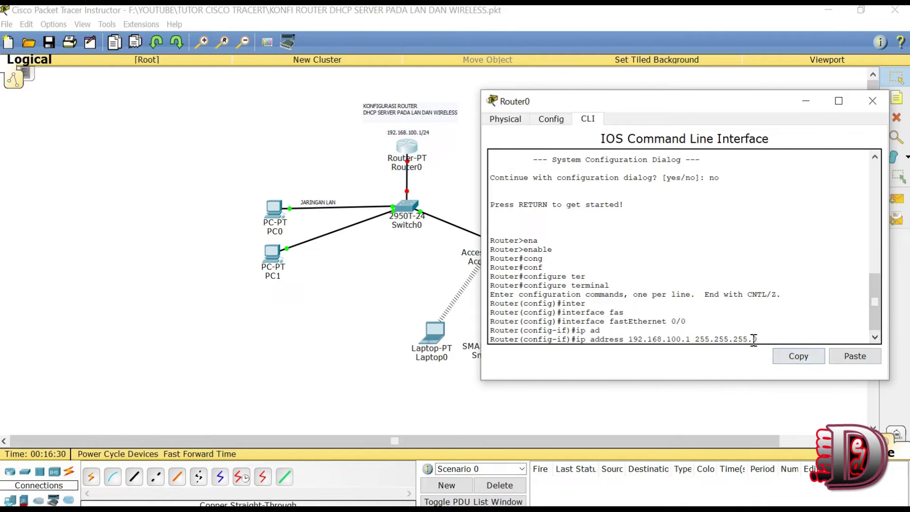
{"action": "key", "text": "Return"}
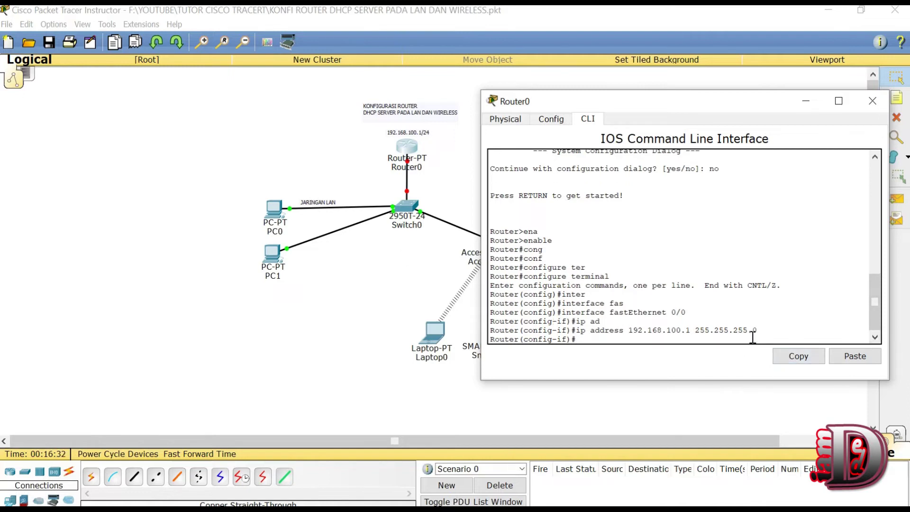
{"action": "type", "text": "no shut"}
{"action": "key", "text": "Tab"}
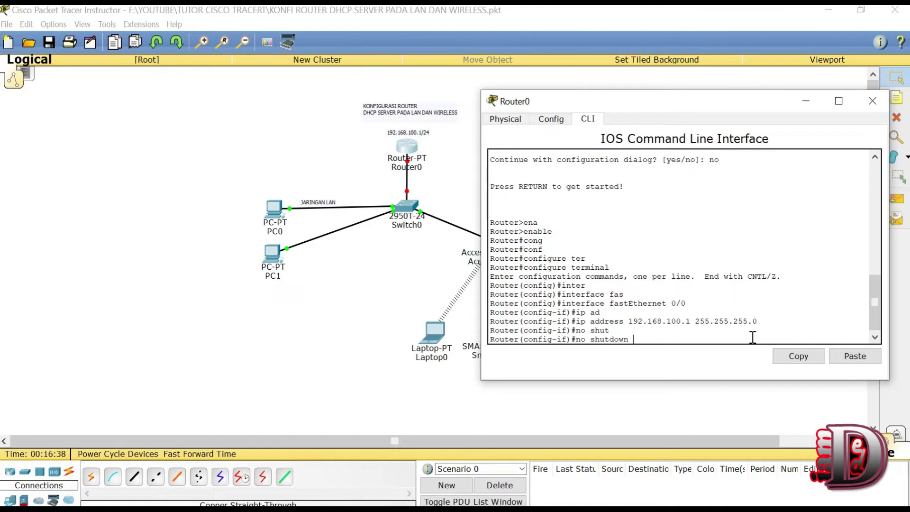
{"action": "key", "text": "Return"}
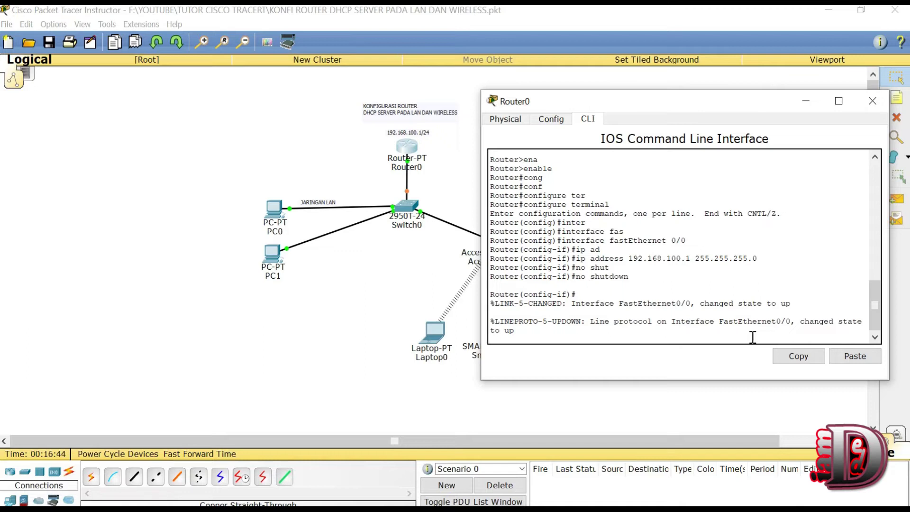
{"action": "key", "text": "Return"}
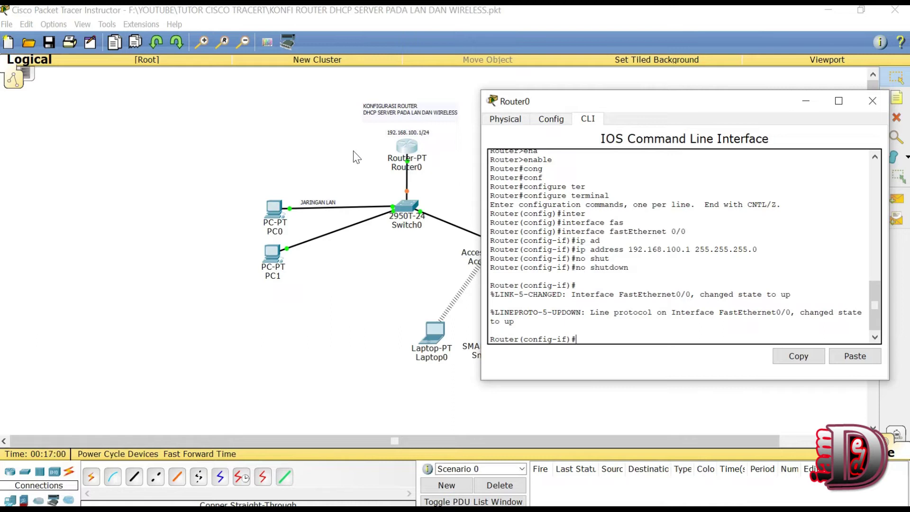
{"action": "left_click", "coordinate": [373, 141]}
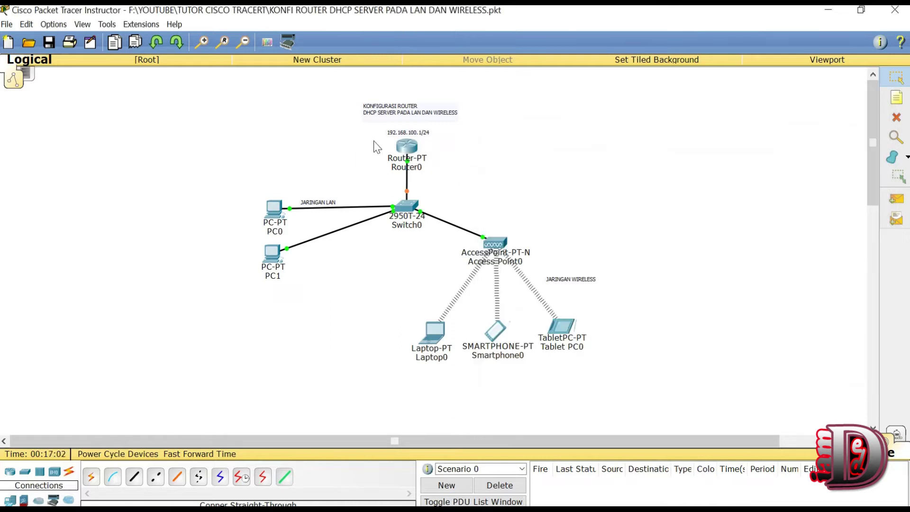
Step: Check the addresses of Router0, PC0 and PC1, then reopen PC0's device window
{"action": "mouse_move", "coordinate": [408, 152]}
{"action": "mouse_move", "coordinate": [272, 209]}
{"action": "mouse_move", "coordinate": [271, 262]}
{"action": "left_click", "coordinate": [273, 211]}
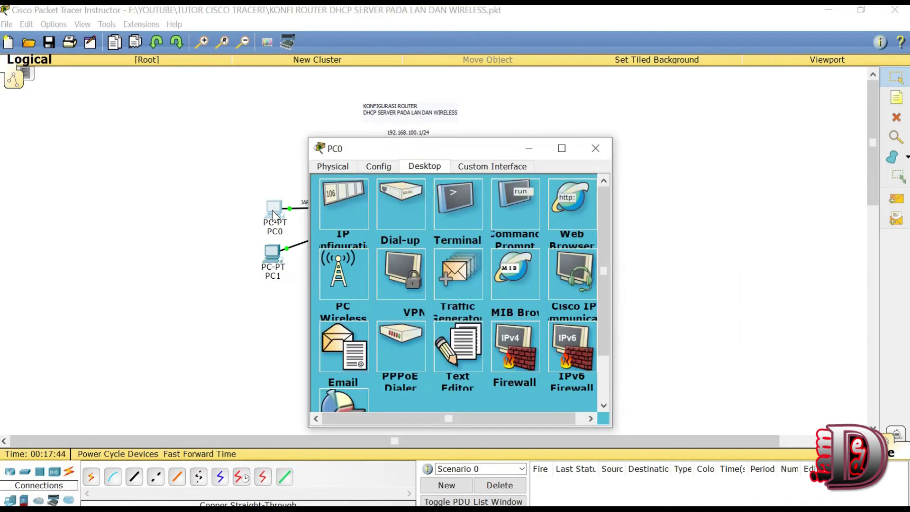
Step: Toggle PC0's IP Configuration from Static back to DHCP to re-request an address, then close it
{"action": "left_click", "coordinate": [346, 201]}
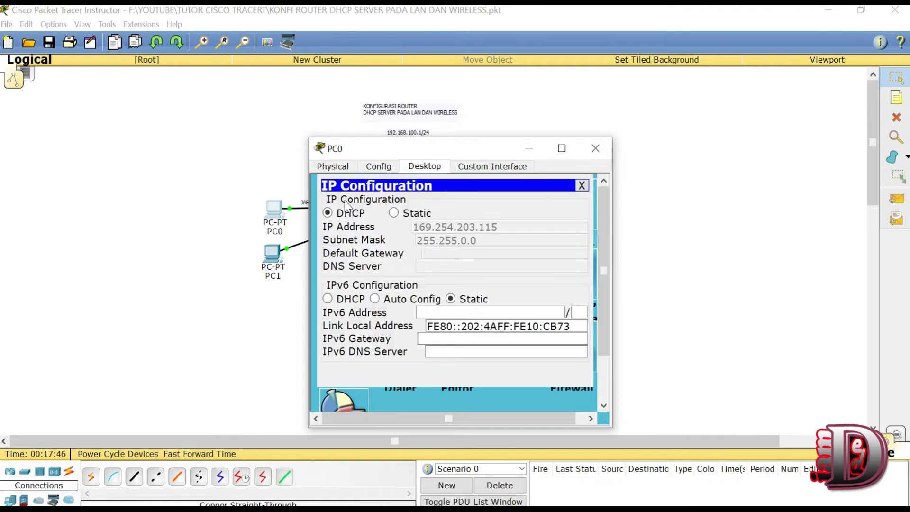
{"action": "left_click", "coordinate": [394, 213]}
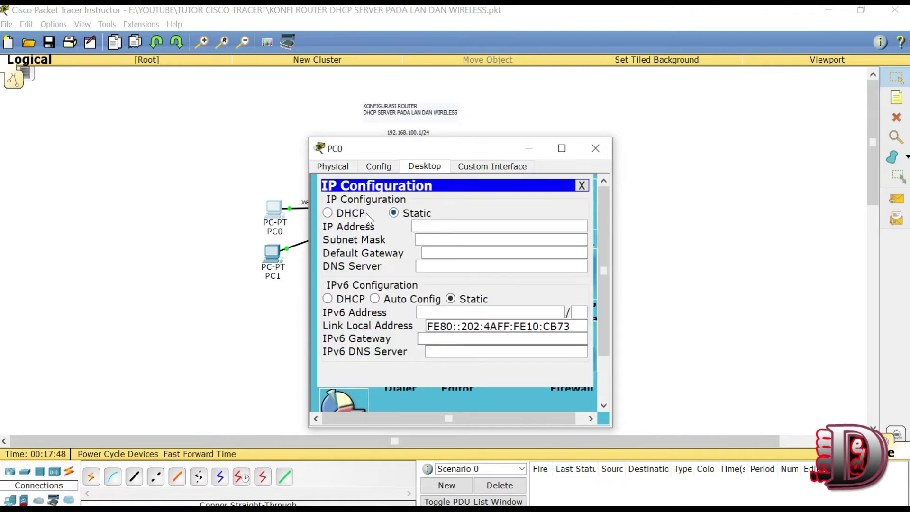
{"action": "left_click", "coordinate": [367, 215]}
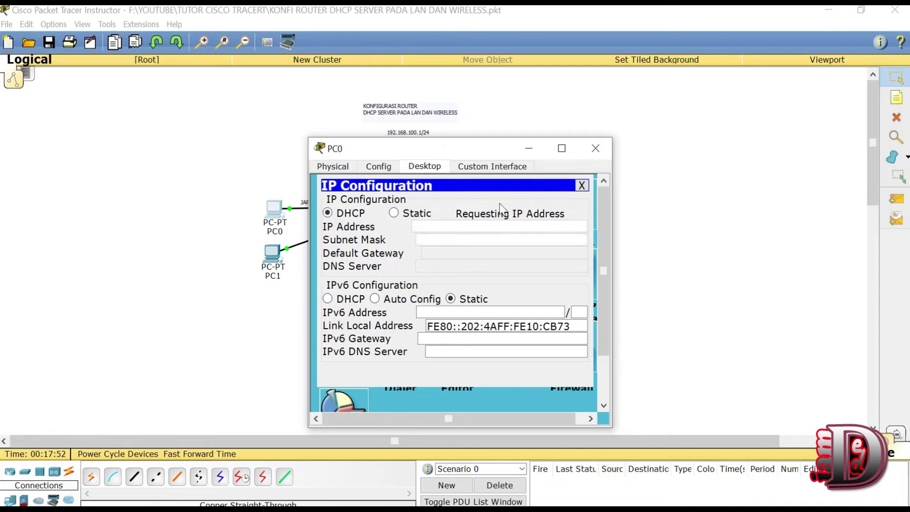
{"action": "left_click", "coordinate": [596, 148]}
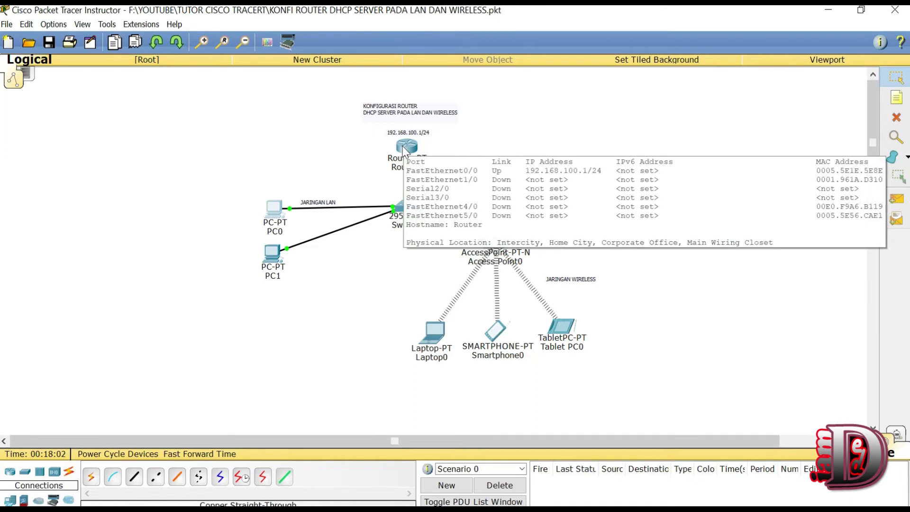
Step: In Router0's CLI, create a DHCP pool named lab with ip dhcp pool lab
{"action": "left_click", "coordinate": [405, 147]}
{"action": "left_click_drag", "start_coordinate": [668, 112], "coordinate": [653, 94]}
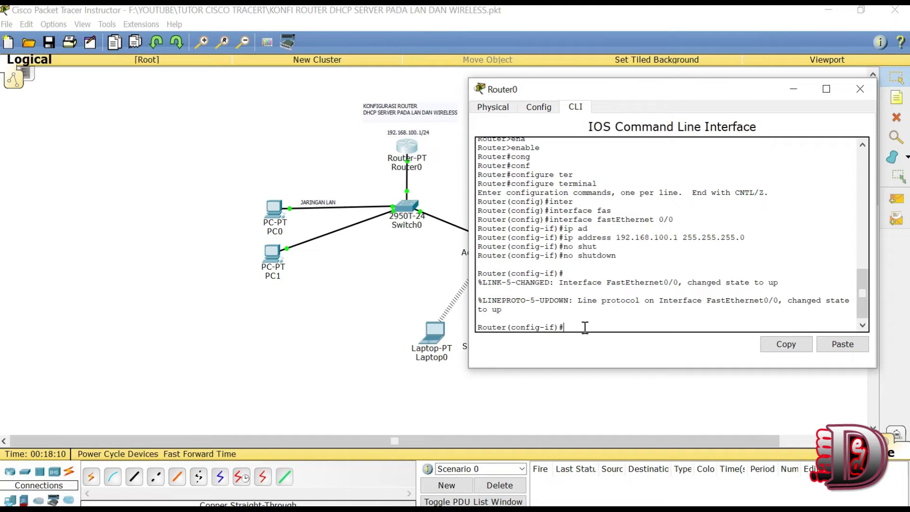
{"action": "type", "text": "p dhc"}
{"action": "key", "text": "Tab"}
{"action": "type", "text": "pool"}
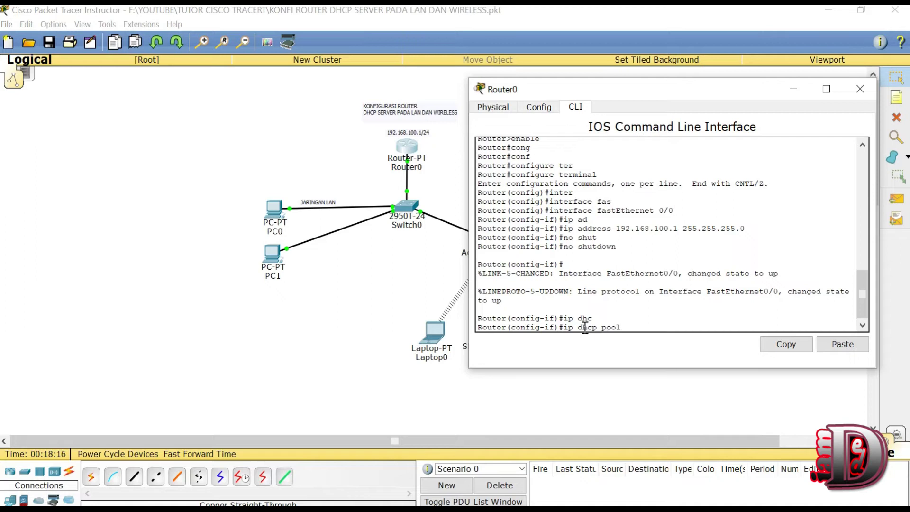
{"action": "type", "text": " labkom"}
{"action": "double_click", "coordinate": [626, 328]}
{"action": "left_click", "coordinate": [664, 327]}
{"action": "key", "text": "BackSpace"}
{"action": "key", "text": "BackSpace"}
{"action": "key", "text": "BackSpace"}
{"action": "key", "text": "BackSpace"}
{"action": "key", "text": "BackSpace"}
{"action": "key", "text": "BackSpace"}
{"action": "type", "text": "iamed"}
{"action": "key", "text": "BackSpace"}
{"action": "key", "text": "BackSpace"}
{"action": "key", "text": "BackSpace"}
{"action": "key", "text": "BackSpace"}
{"action": "key", "text": "BackSpace"}
{"action": "type", "text": "lab"}
{"action": "key", "text": "Return"}
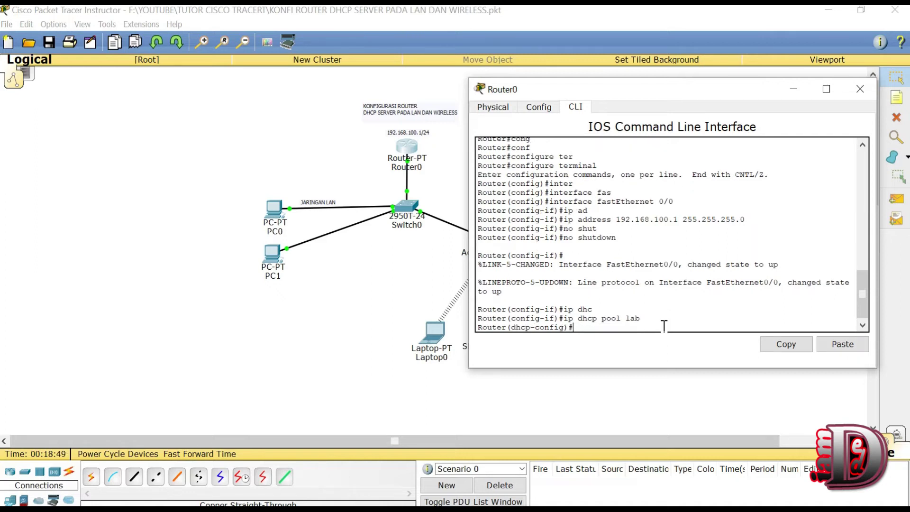
Step: Give pool lab default-router 192.168.100.1 and network 192.168.100.0 255.255.255.0
{"action": "type", "text": "def"}
{"action": "key", "text": "Tab"}
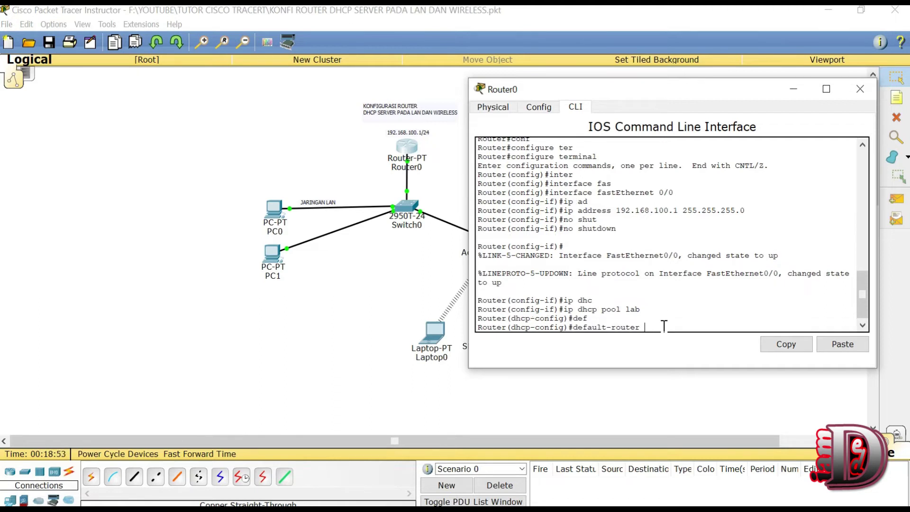
{"action": "type", "text": "192.17"}
{"action": "key", "text": "BackSpace"}
{"action": "key", "text": "BackSpace"}
{"action": "type", "text": "168.100.1"}
{"action": "key", "text": "Return"}
{"action": "type", "text": "net"}
{"action": "key", "text": "Tab"}
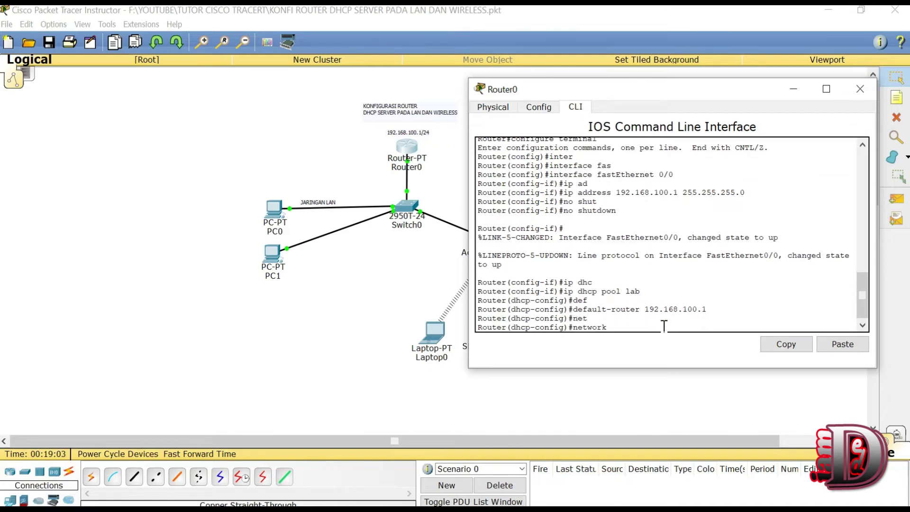
{"action": "type", "text": "192.168.100.0 255.255.255.0"}
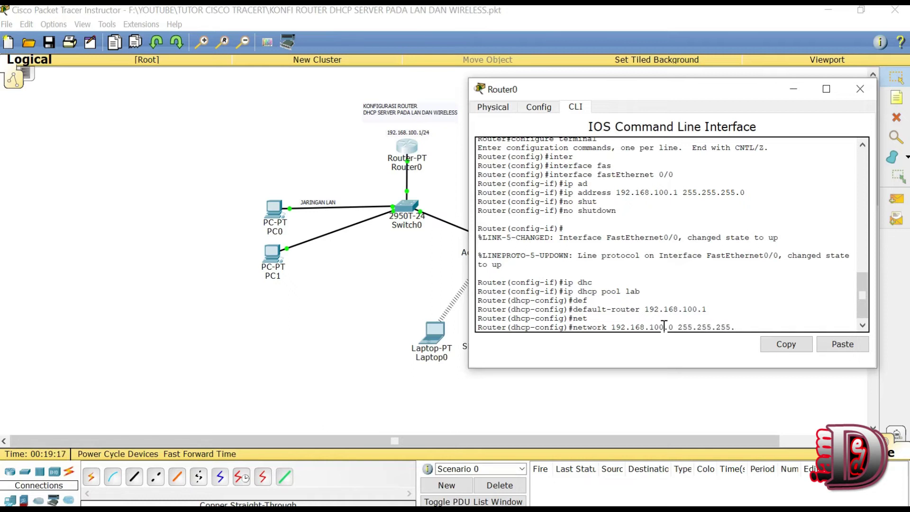
{"action": "key", "text": "Return"}
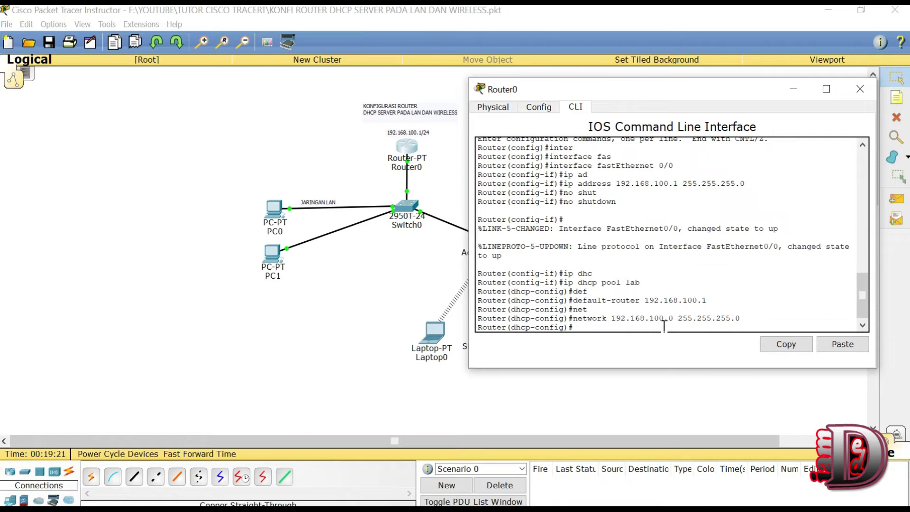
Step: Begin a dns-server entry for the pool, clear it, and widen the Router0 window
{"action": "type", "text": "dns"}
{"action": "key", "text": "Tab"}
{"action": "type", "text": "1"}
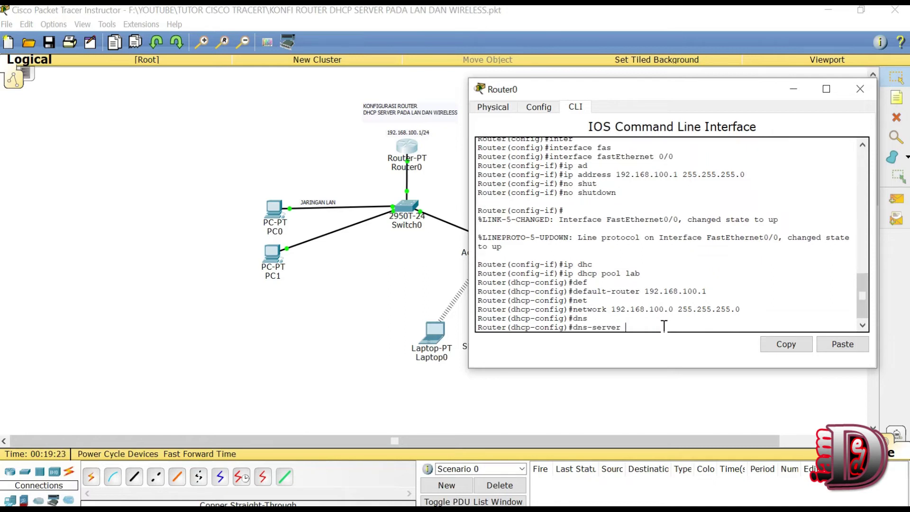
{"action": "type", "text": "92"}
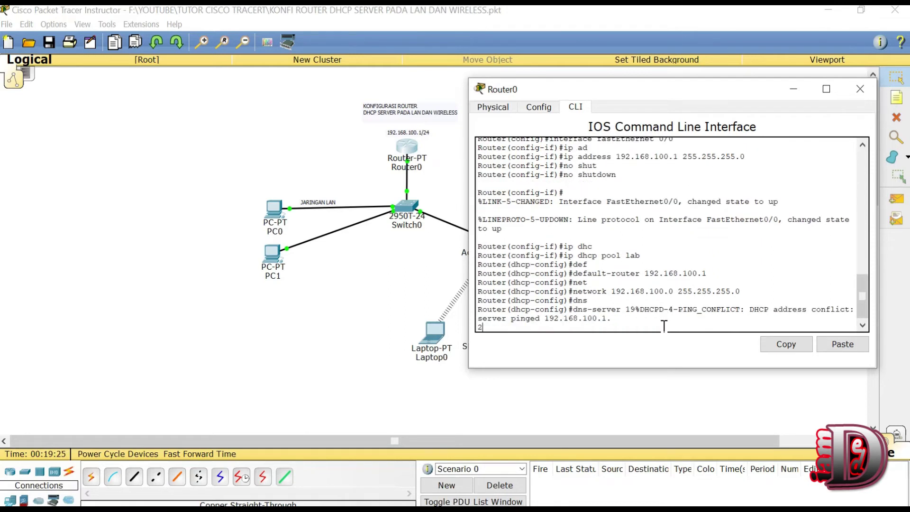
{"action": "key", "text": "BackSpace"}
{"action": "left_click_drag", "start_coordinate": [466, 228], "coordinate": [351, 228]}
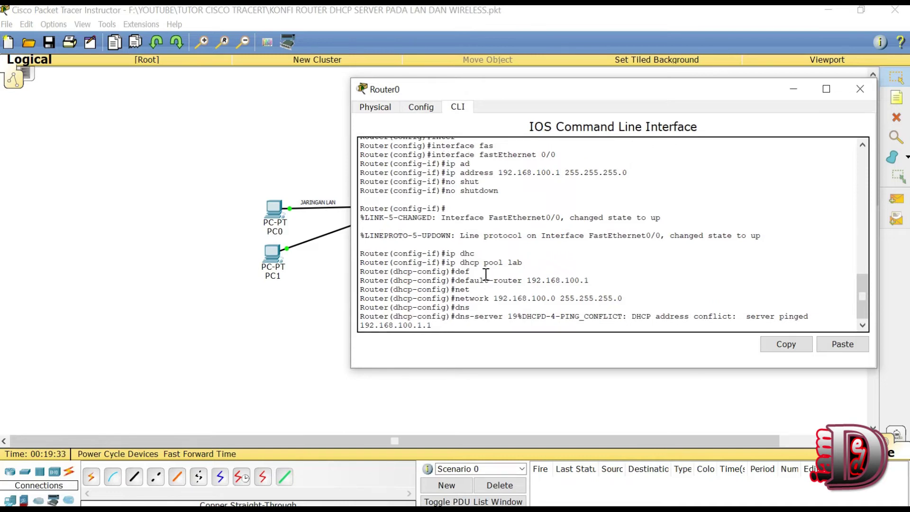
Step: Set the lab pool's DNS server to 192.168.100.1
{"action": "key", "text": "BackSpace"}
{"action": "key", "text": "BackSpace"}
{"action": "key", "text": "BackSpace"}
{"action": "key", "text": "BackSpace"}
{"action": "key", "text": "BackSpace"}
{"action": "key", "text": "BackSpace"}
{"action": "key", "text": "BackSpace"}
{"action": "key", "text": "BackSpace"}
{"action": "key", "text": "BackSpace"}
{"action": "key", "text": "BackSpace"}
{"action": "key", "text": "BackSpace"}
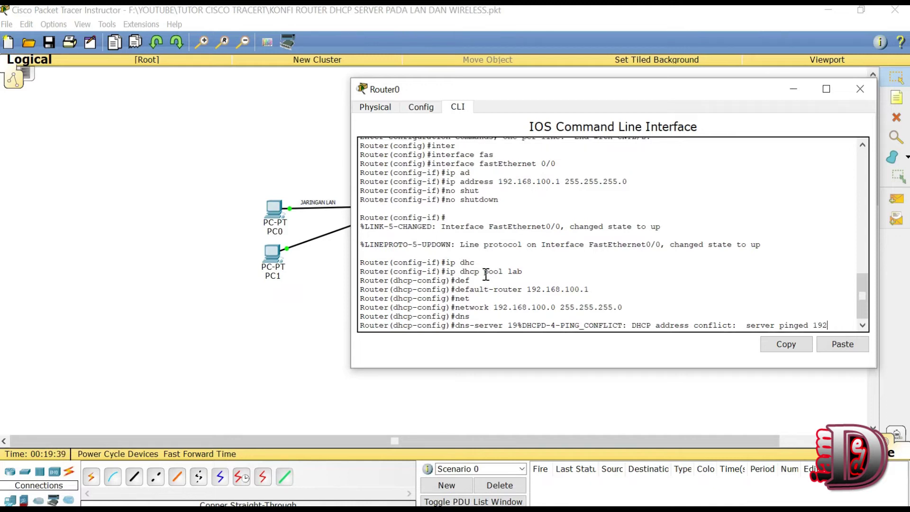
{"action": "key", "text": "BackSpace"}
{"action": "key", "text": "Return"}
{"action": "type", "text": "dns"}
{"action": "key", "text": "Tab"}
{"action": "type", "text": "192.1"}
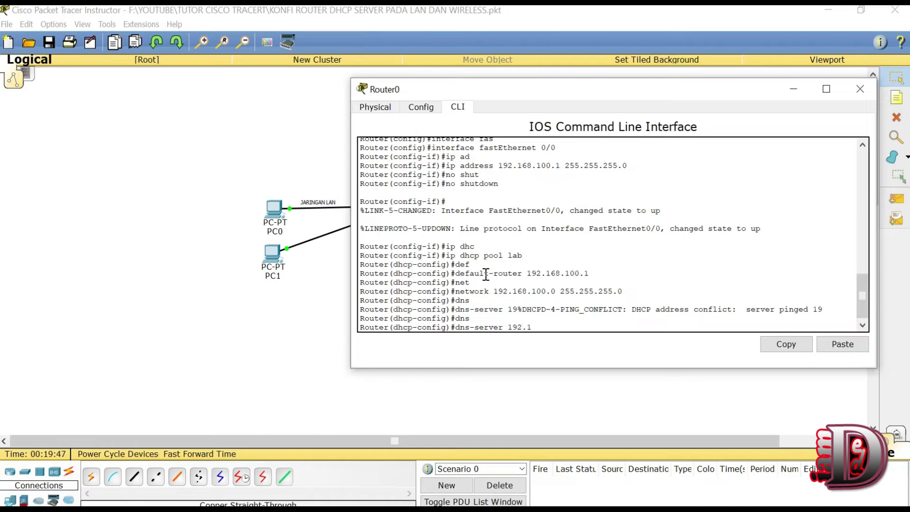
{"action": "type", "text": "68.100.1"}
{"action": "key", "text": "Return"}
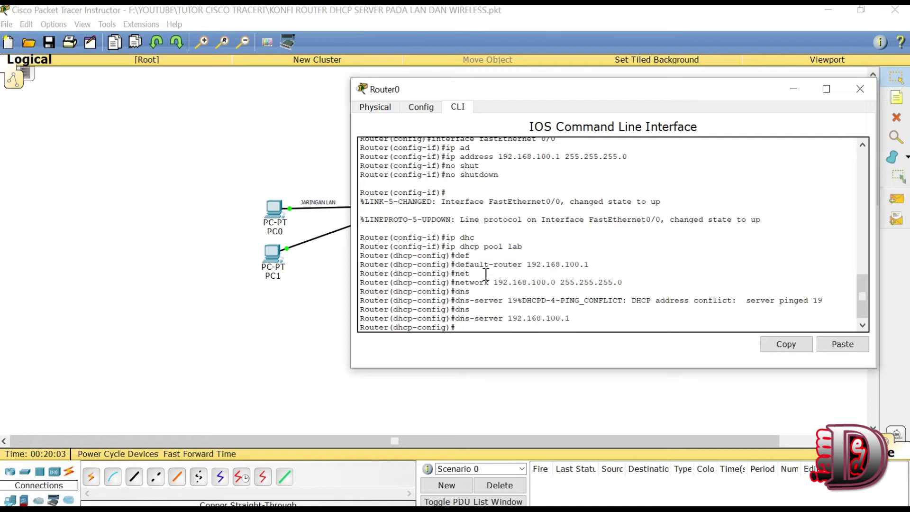
Step: Exclude 192.168.100.1 from DHCP leases with ip dhcp excluded-address 192.168.100.1
{"action": "type", "text": "ip dhcp excluded-address "}
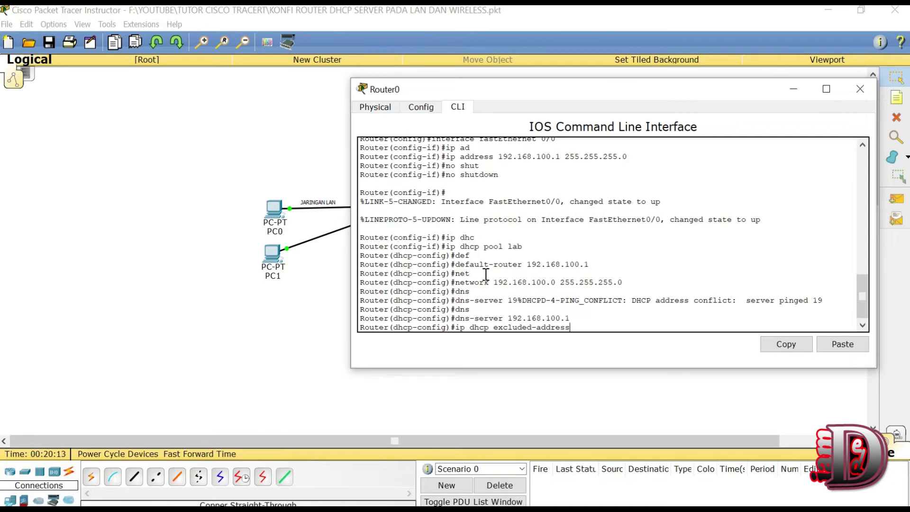
{"action": "type", "text": "192.168.100.1"}
{"action": "left_click_drag", "start_coordinate": [651, 327], "coordinate": [574, 327]}
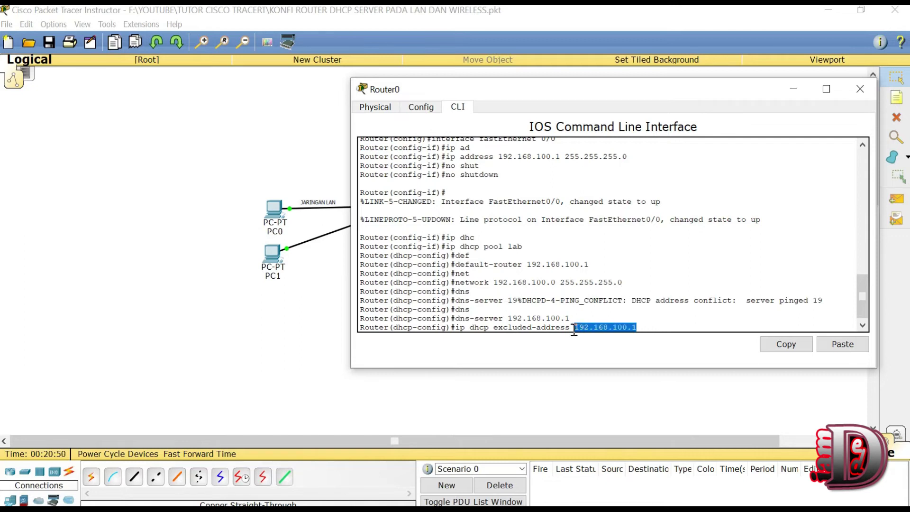
{"action": "left_click", "coordinate": [648, 330]}
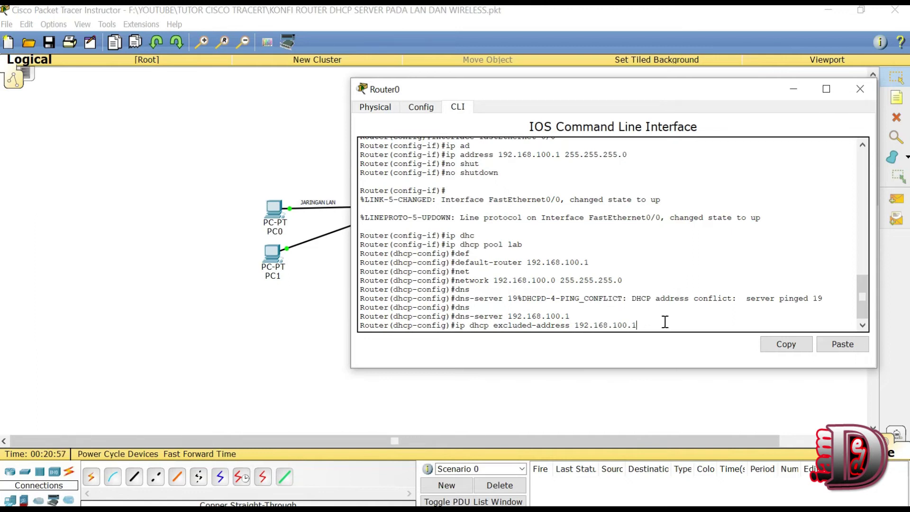
{"action": "left_click", "coordinate": [571, 327], "text": "shift"}
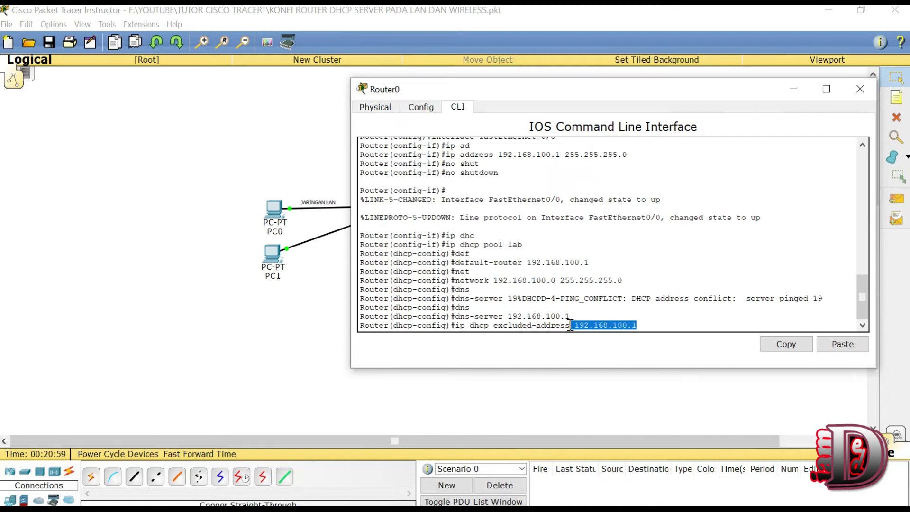
{"action": "left_click", "coordinate": [638, 322]}
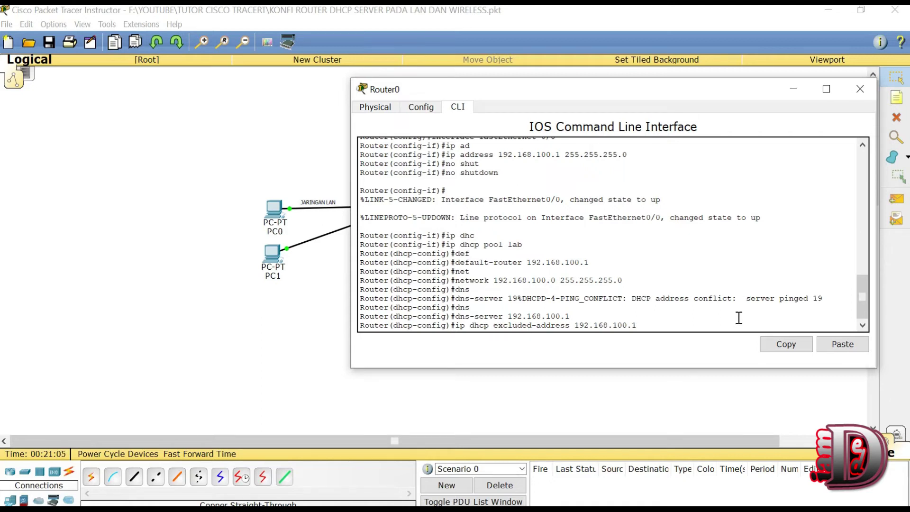
{"action": "key", "text": "Return"}
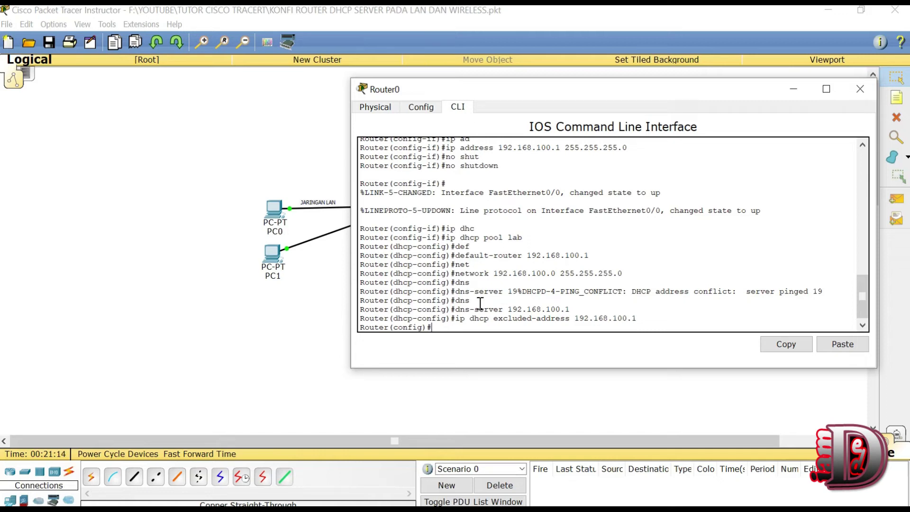
Step: Leave configuration mode with end, returning to the privileged prompt
{"action": "left_click_drag", "start_coordinate": [542, 89], "coordinate": [543, 130]}
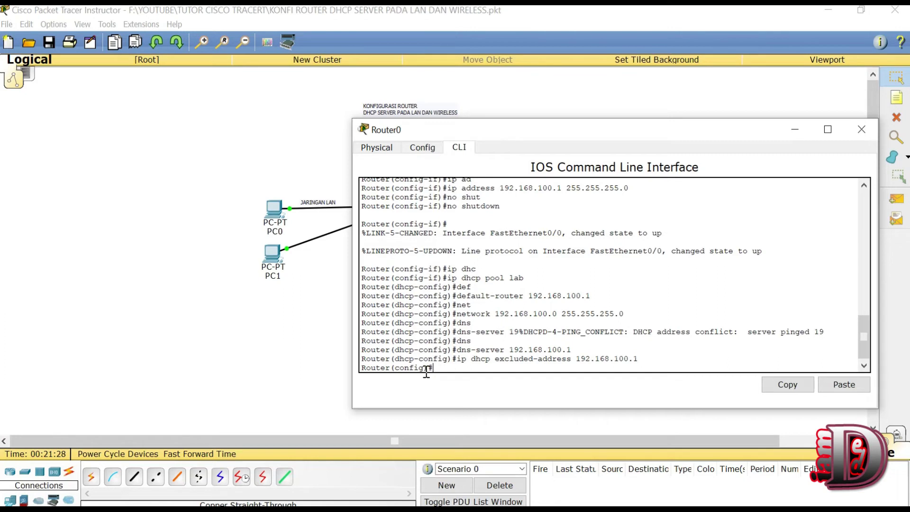
{"action": "type", "text": "end"}
{"action": "key", "text": "Return"}
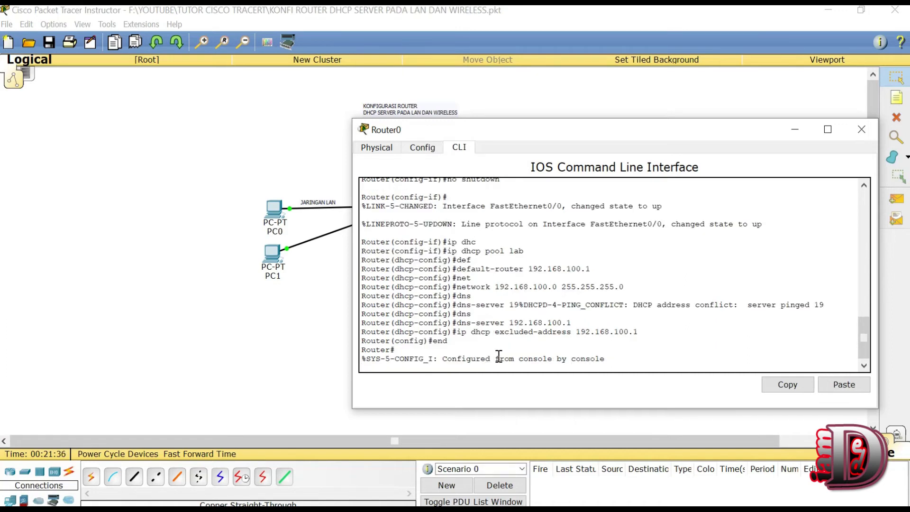
{"action": "key", "text": "Return"}
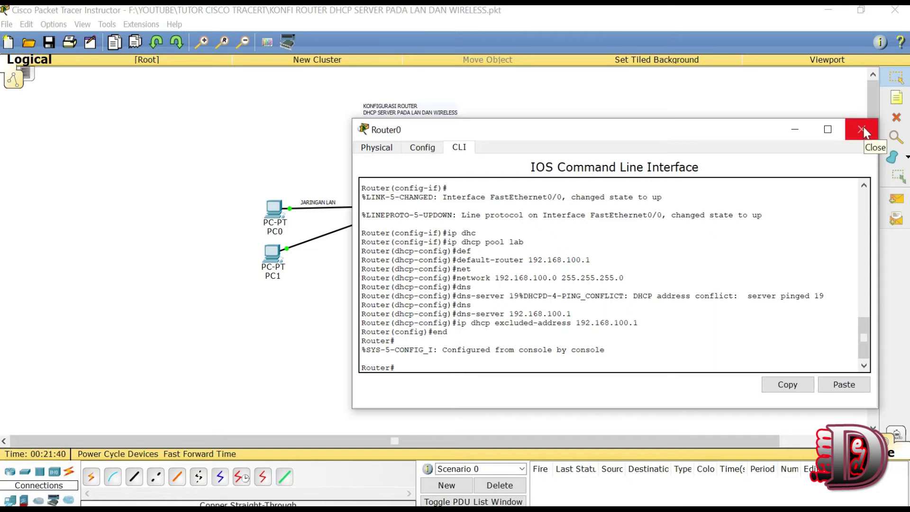
Step: Close Router0, re-run DHCP on PC0 to obtain 192.168.100.5, and close PC0's window
{"action": "left_click", "coordinate": [862, 131]}
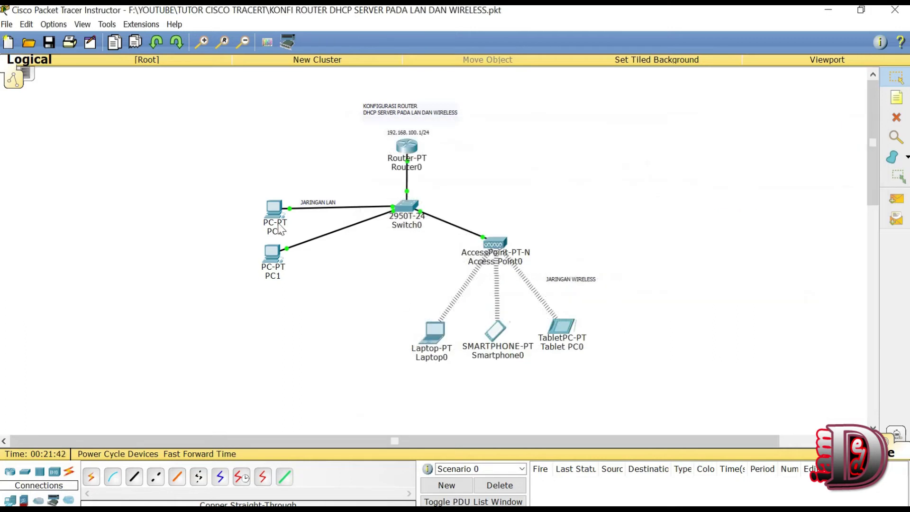
{"action": "mouse_move", "coordinate": [271, 214]}
{"action": "left_click", "coordinate": [274, 217]}
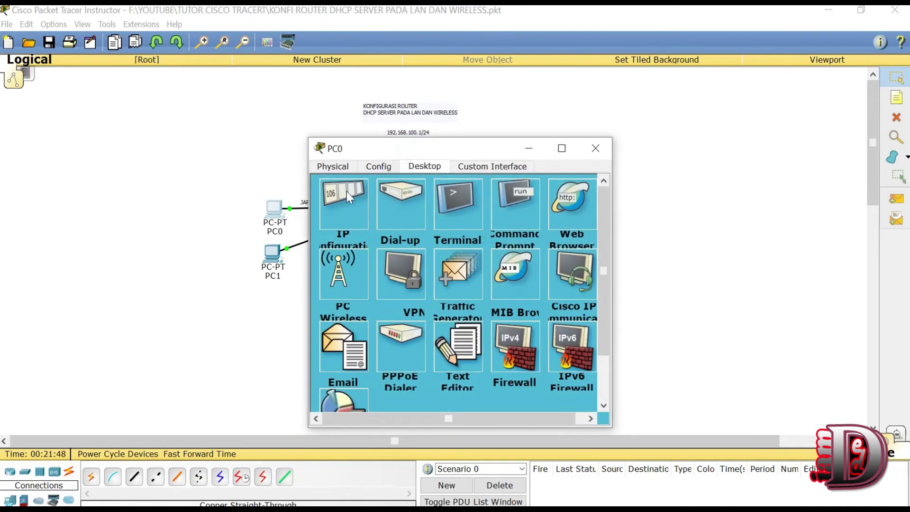
{"action": "left_click", "coordinate": [347, 195]}
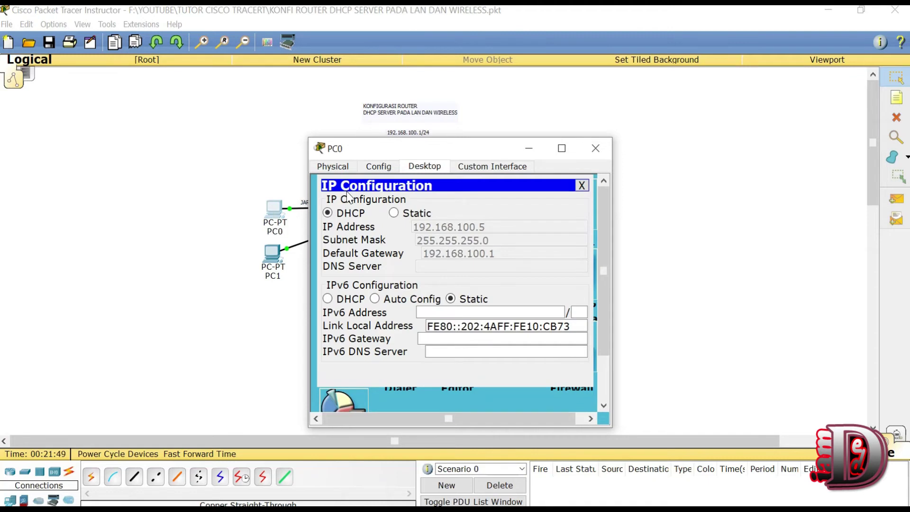
{"action": "left_click", "coordinate": [394, 213]}
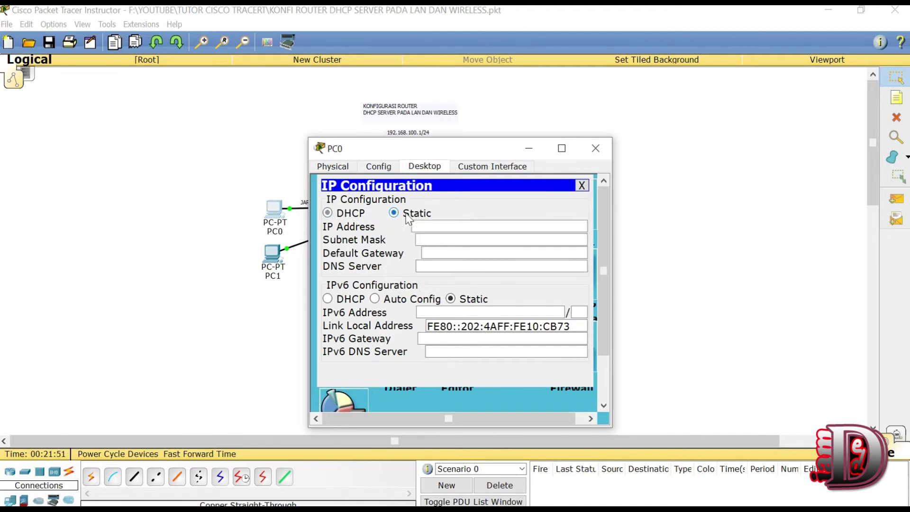
{"action": "left_click", "coordinate": [337, 215]}
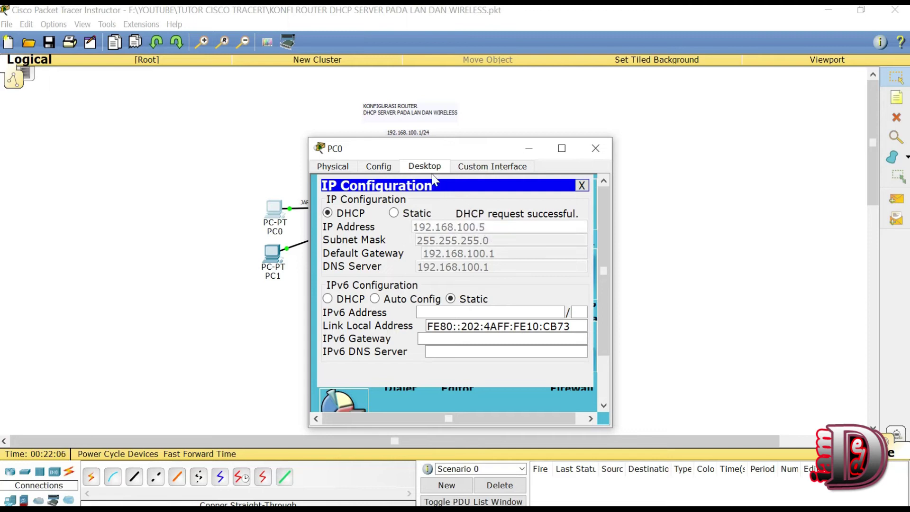
{"action": "left_click_drag", "start_coordinate": [414, 151], "coordinate": [582, 90]}
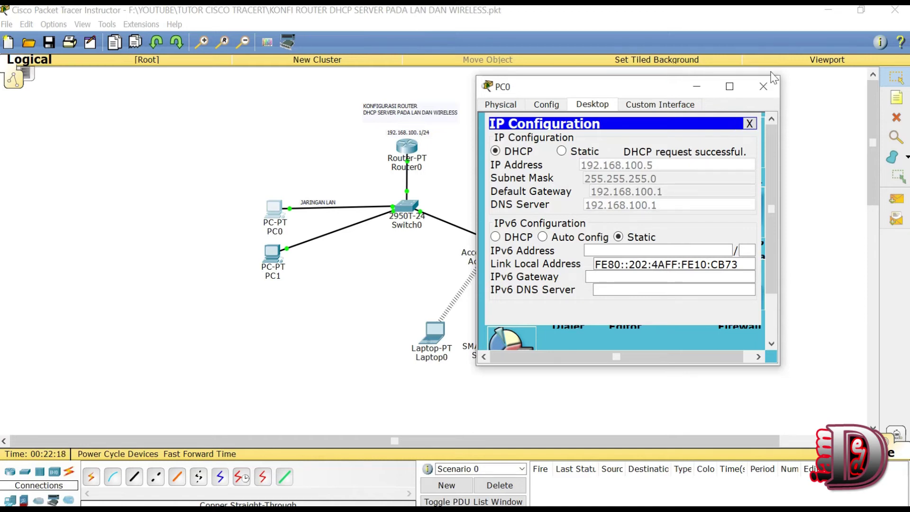
{"action": "left_click", "coordinate": [770, 91]}
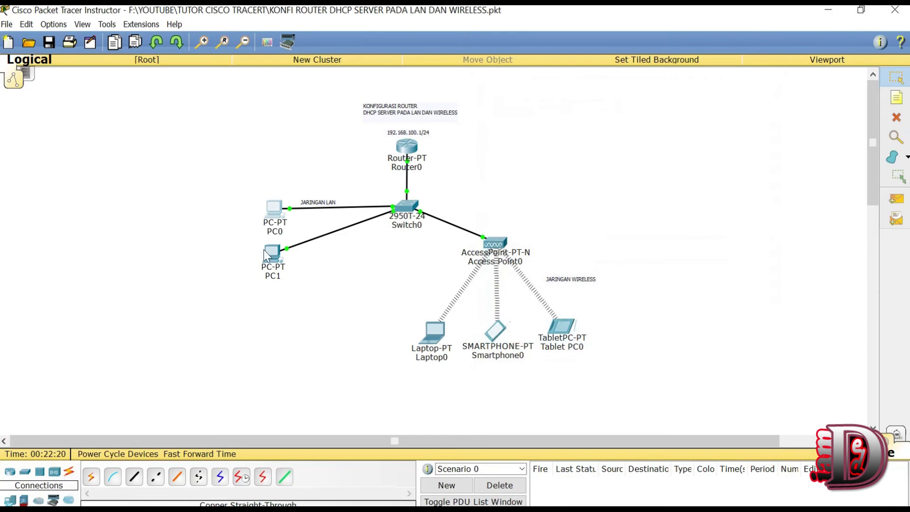
Step: Set PC1's IP Configuration to DHCP, getting 192.168.100.6 with gateway and DNS 192.168.100.1
{"action": "left_click", "coordinate": [267, 255]}
{"action": "left_click", "coordinate": [368, 164]}
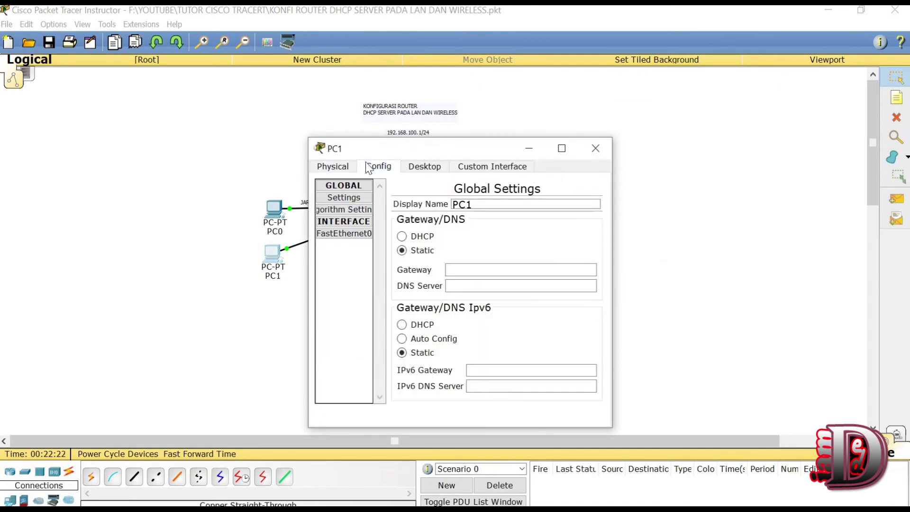
{"action": "left_click", "coordinate": [422, 168]}
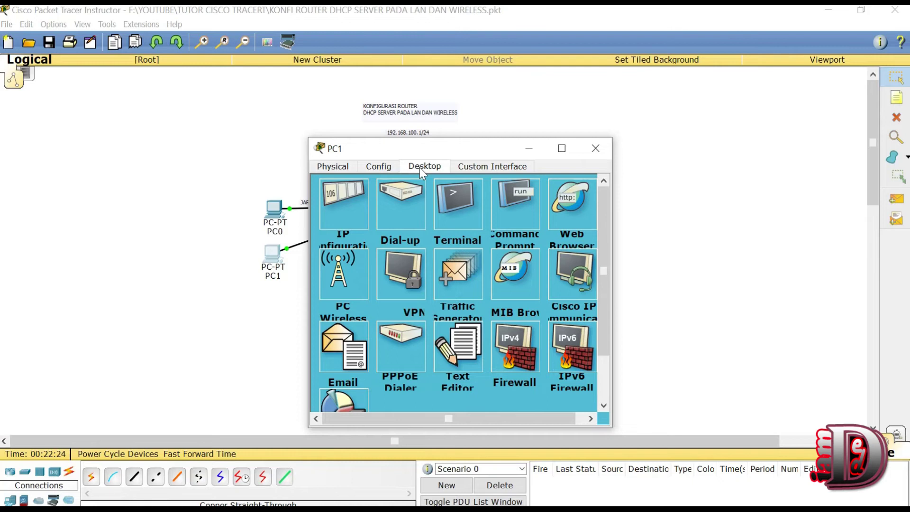
{"action": "left_click", "coordinate": [339, 211]}
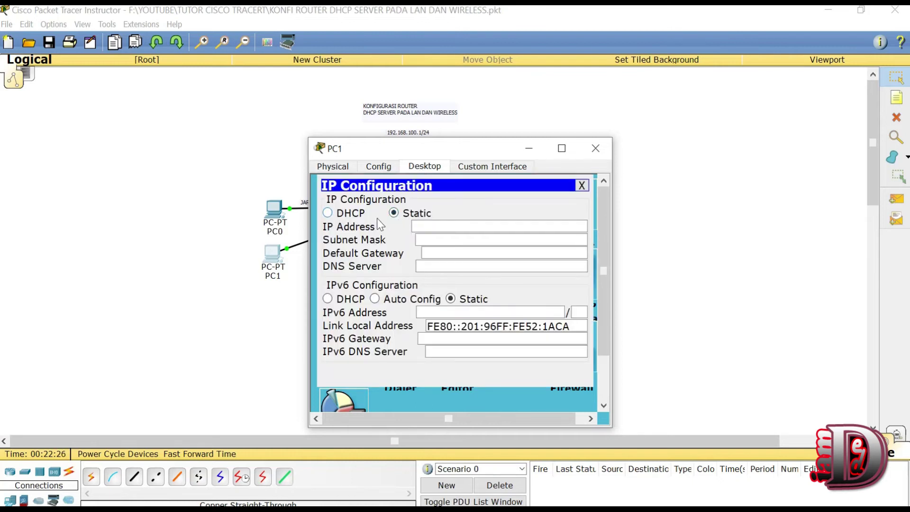
{"action": "left_click", "coordinate": [353, 214]}
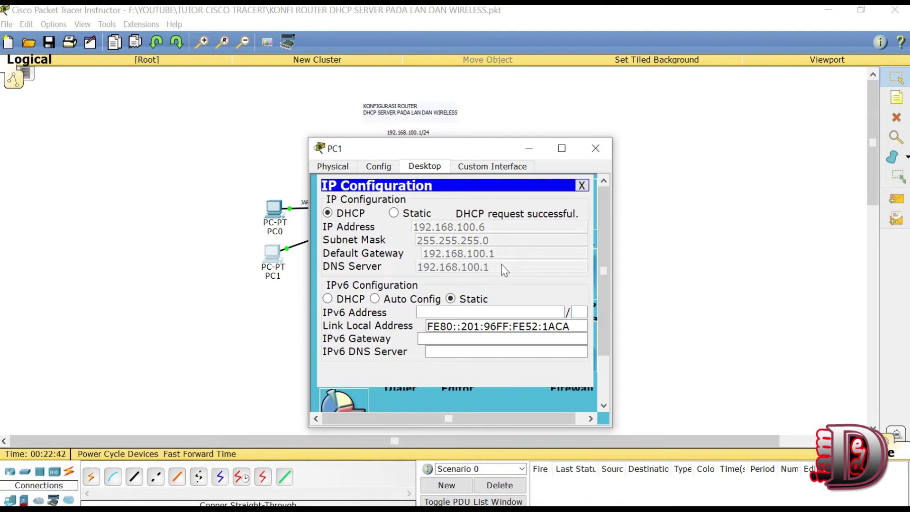
{"action": "left_click", "coordinate": [596, 150]}
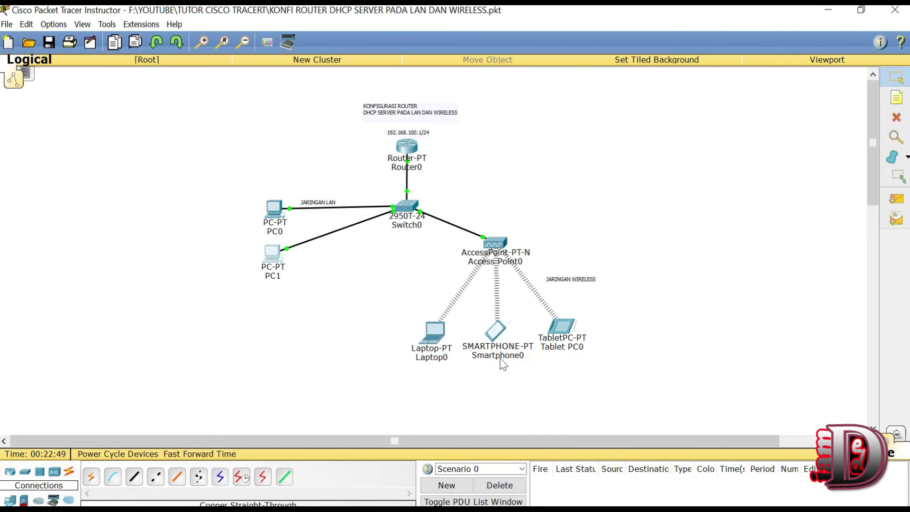
Step: Renew Laptop0's DHCP address by toggling Static then DHCP, then close its window
{"action": "left_click", "coordinate": [431, 333]}
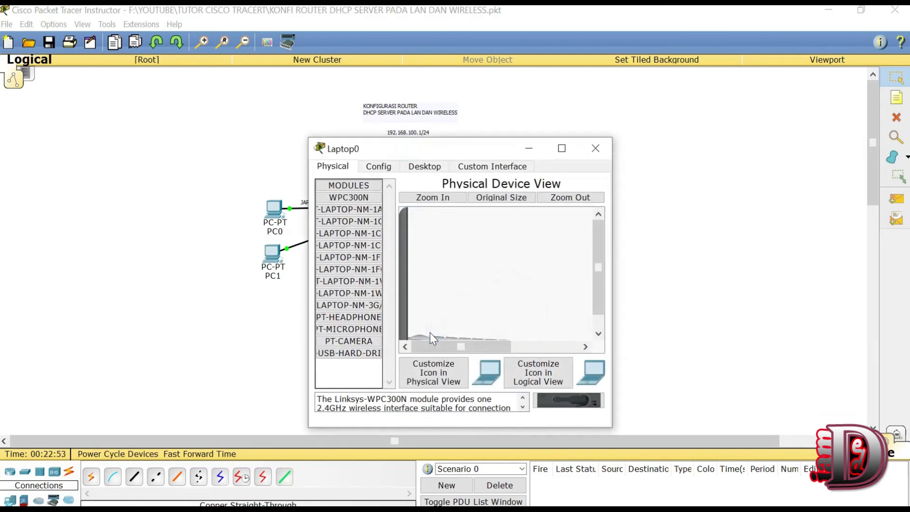
{"action": "left_click", "coordinate": [375, 166]}
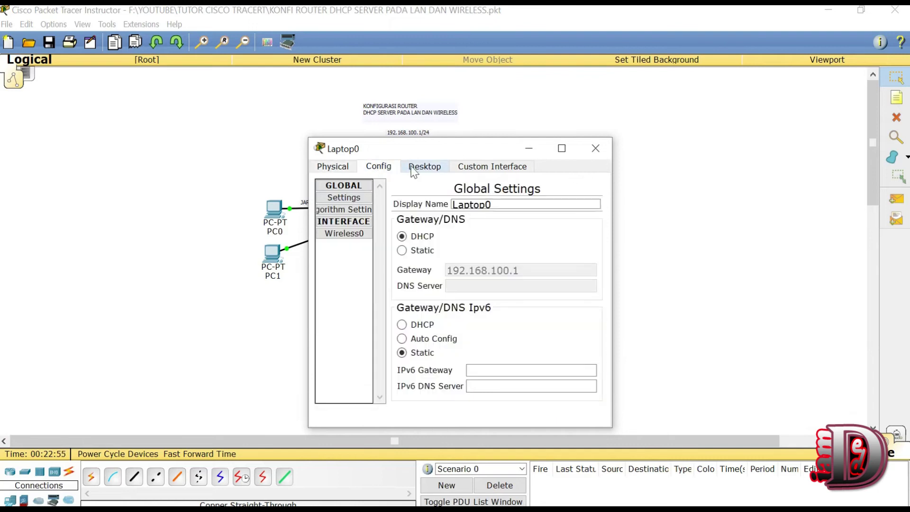
{"action": "left_click", "coordinate": [414, 169]}
{"action": "left_click", "coordinate": [354, 196]}
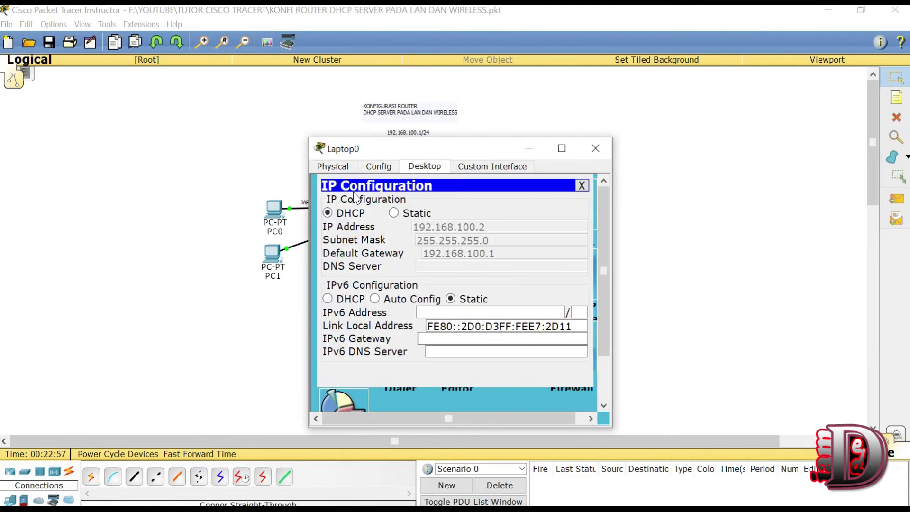
{"action": "left_click", "coordinate": [408, 214]}
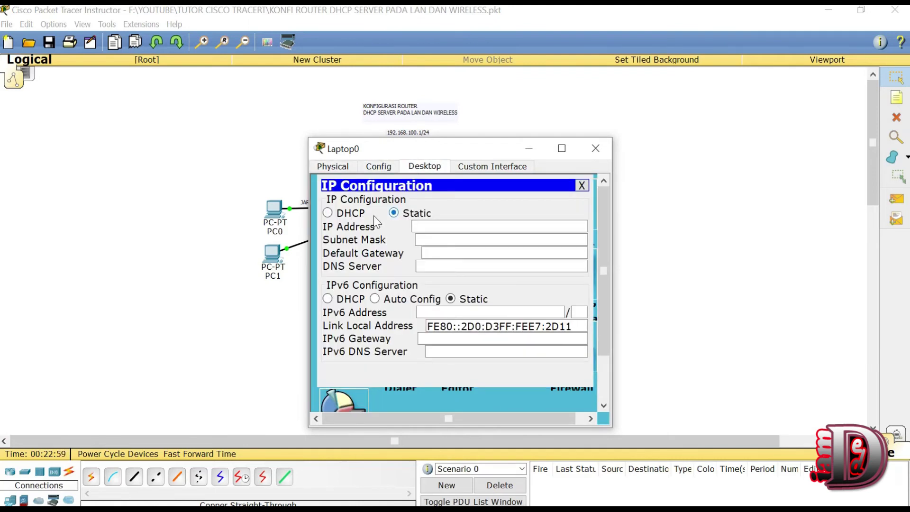
{"action": "left_click", "coordinate": [339, 214]}
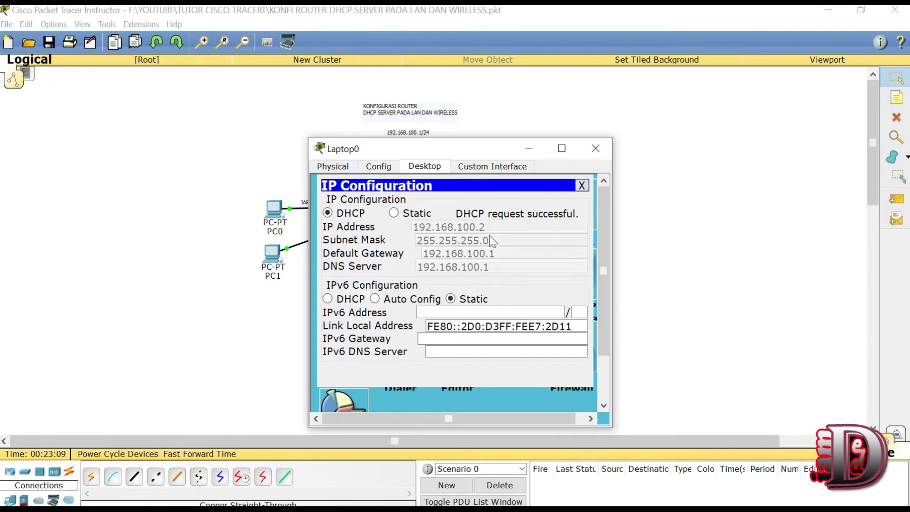
{"action": "left_click", "coordinate": [596, 148]}
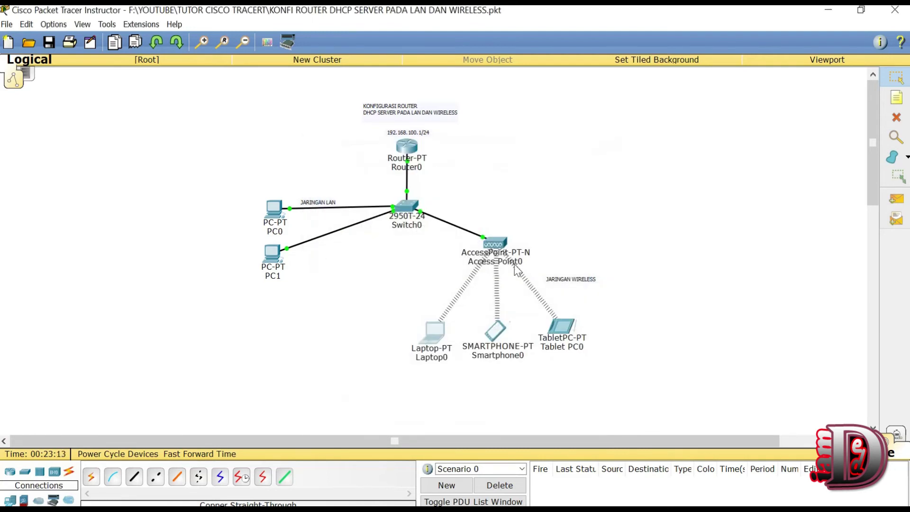
Step: Renew Smartphone0's DHCP lease, receiving 192.168.100.7, then close its window
{"action": "left_click", "coordinate": [496, 333]}
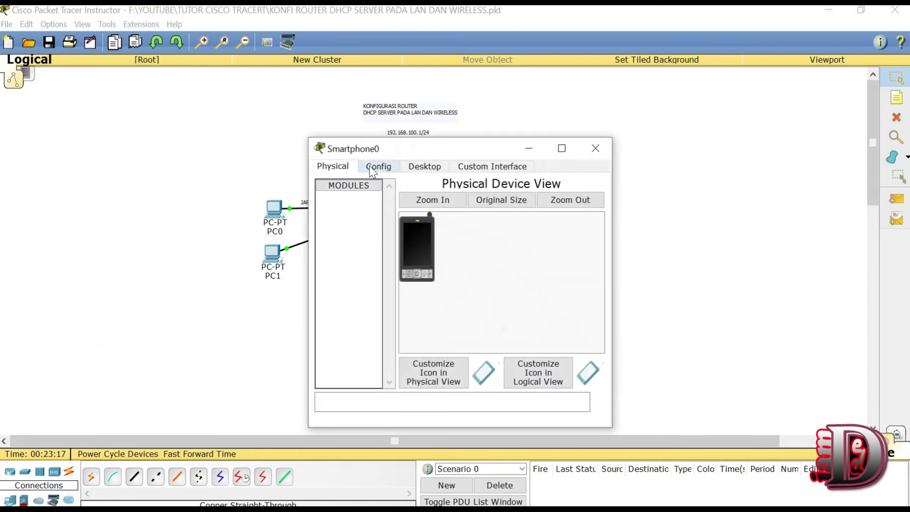
{"action": "left_click", "coordinate": [420, 170]}
{"action": "left_click", "coordinate": [358, 197]}
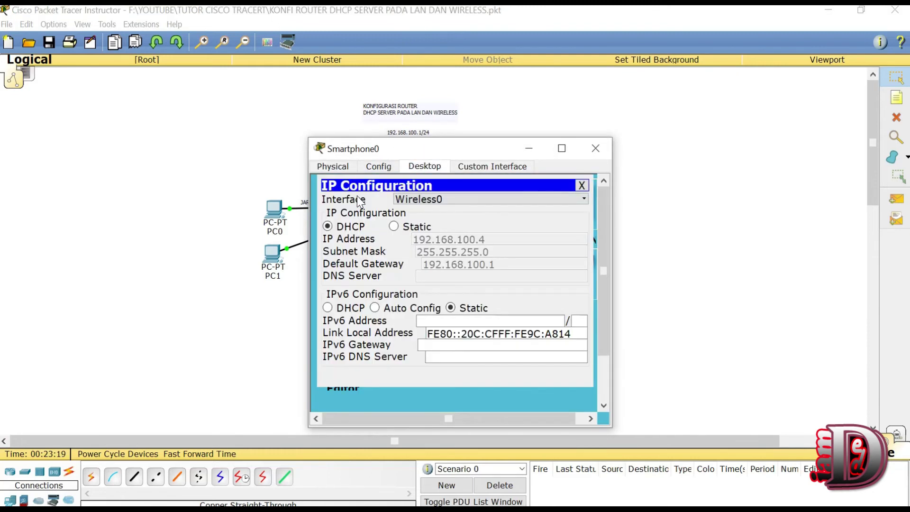
{"action": "left_click", "coordinate": [393, 226]}
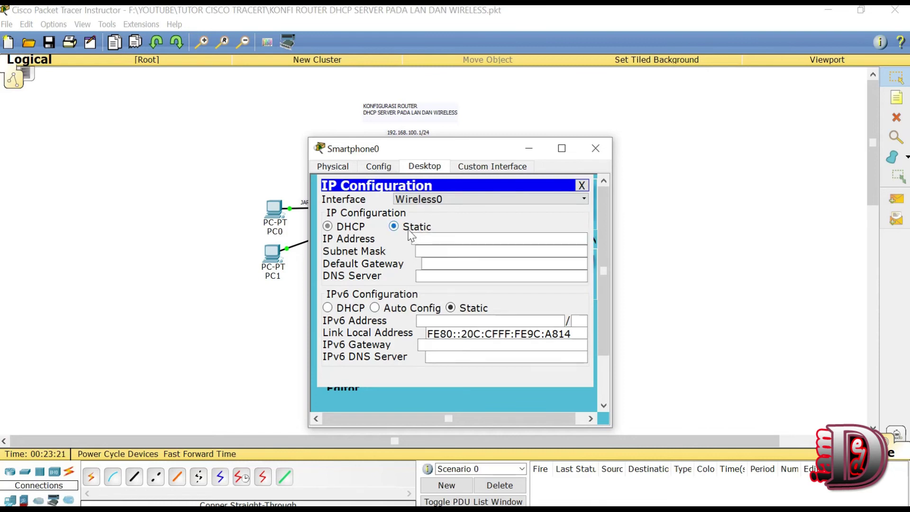
{"action": "left_click", "coordinate": [356, 229]}
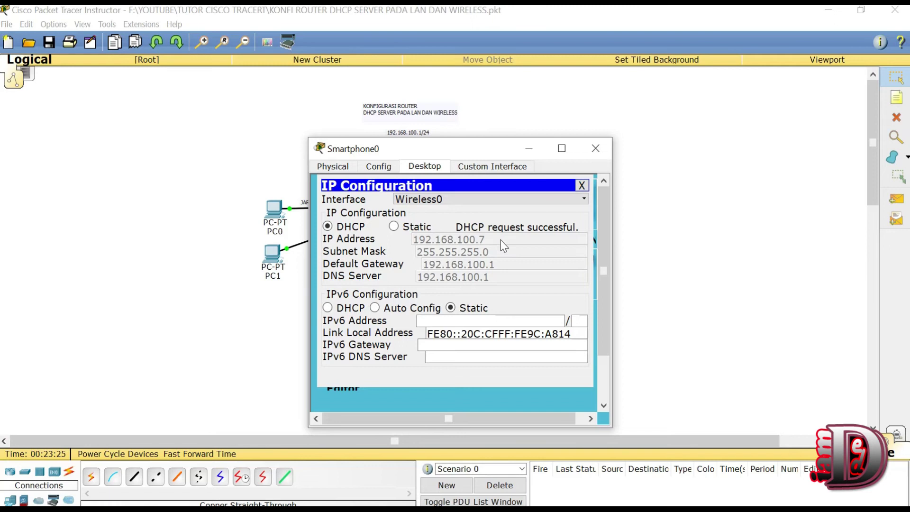
{"action": "left_click", "coordinate": [593, 155]}
Step: Renew Tablet PC0's DHCP lease, receiving 192.168.100.4, then close its window
{"action": "left_click", "coordinate": [558, 326]}
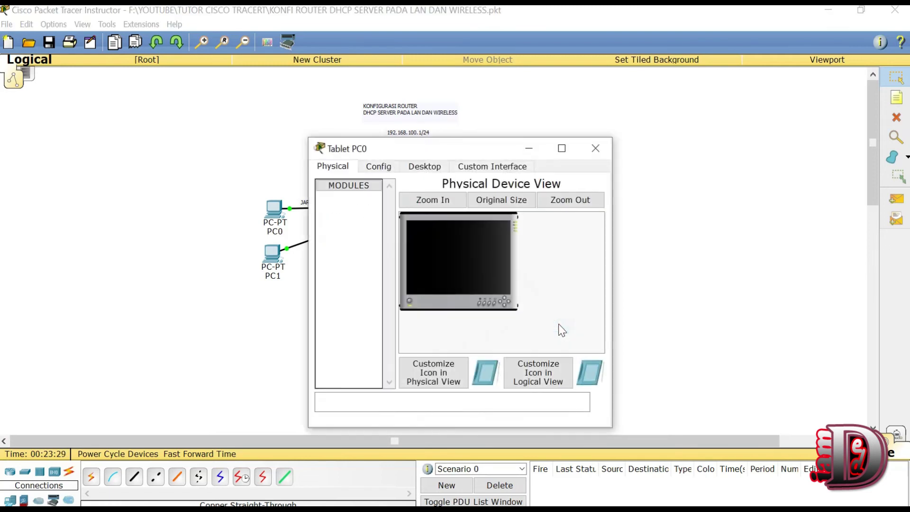
{"action": "left_click", "coordinate": [435, 168]}
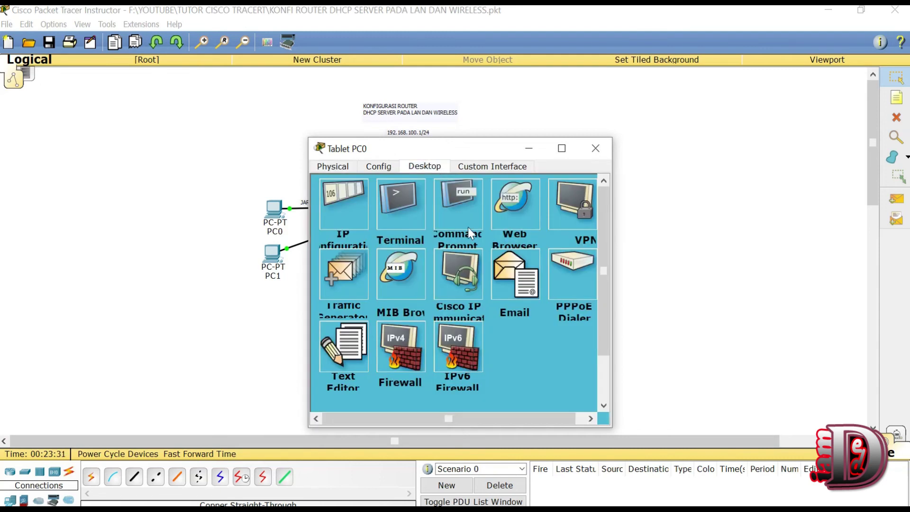
{"action": "left_click", "coordinate": [329, 209]}
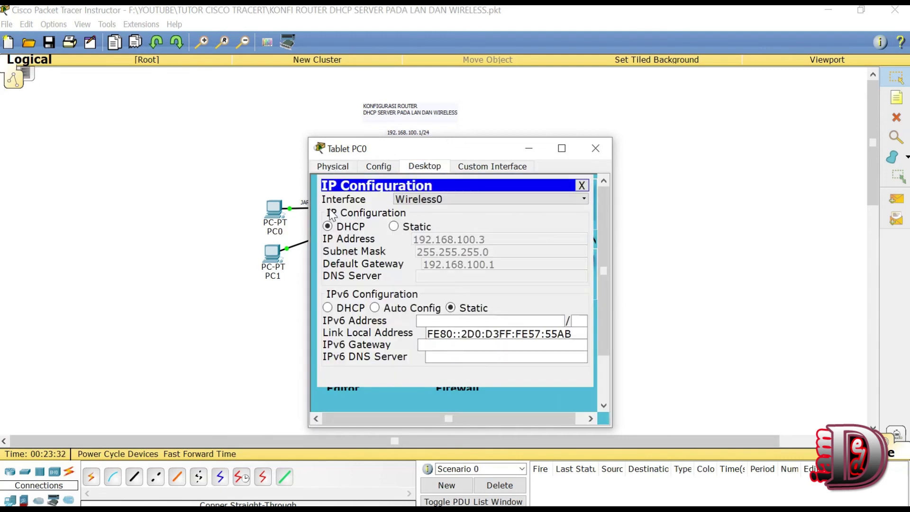
{"action": "left_click", "coordinate": [394, 227]}
{"action": "left_click", "coordinate": [351, 228]}
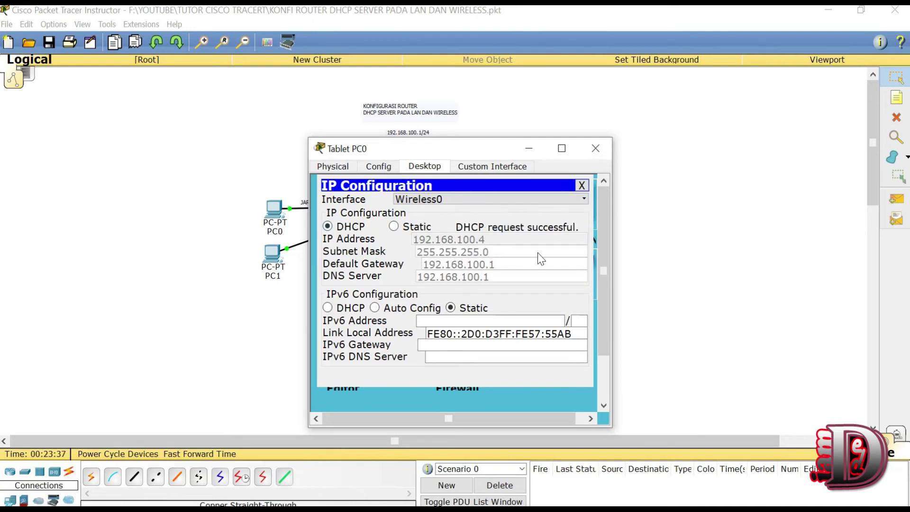
{"action": "left_click", "coordinate": [596, 147]}
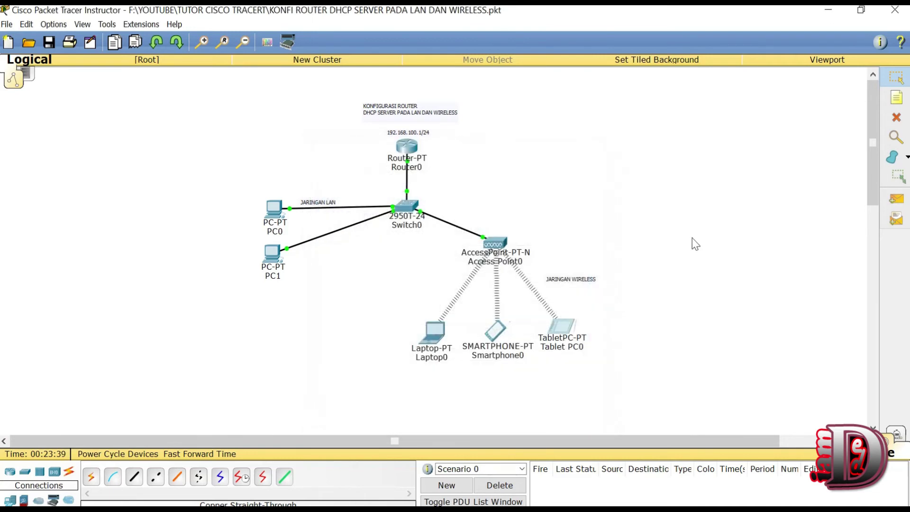
Step: Nudge Tablet PC0 and the JARINGAN WIRELESS note slightly down-left
{"action": "left_click_drag", "start_coordinate": [558, 331], "coordinate": [556, 333]}
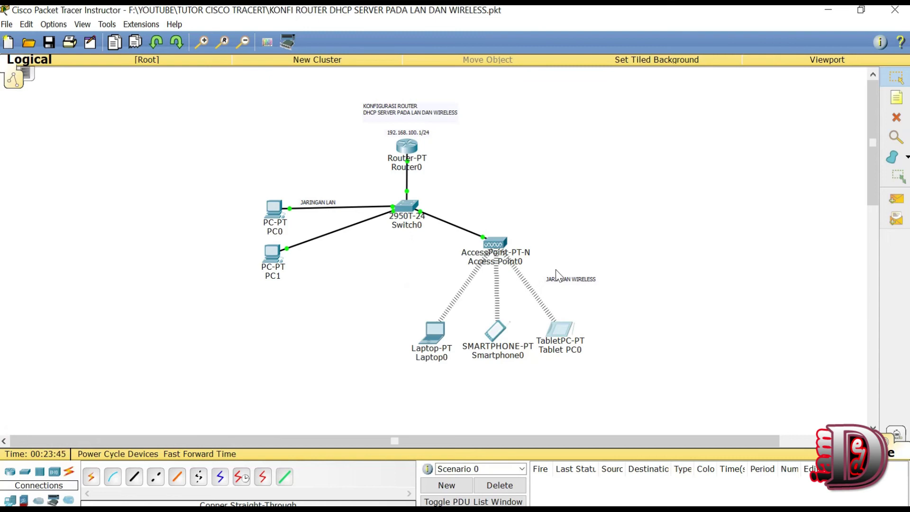
{"action": "left_click", "coordinate": [565, 281]}
{"action": "left_click_drag", "start_coordinate": [565, 280], "coordinate": [561, 283]}
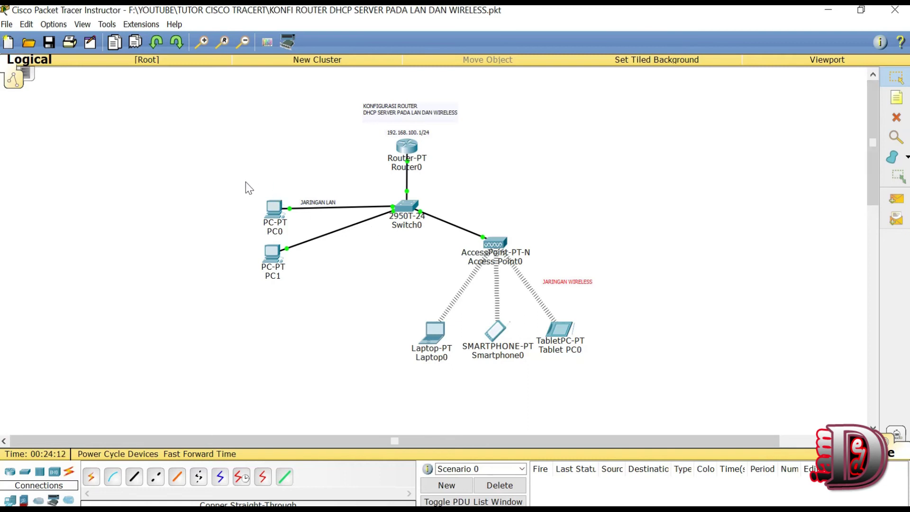
Step: Box-select the LAN devices, then the wireless devices, then the whole topology
{"action": "left_click_drag", "start_coordinate": [245, 182], "coordinate": [336, 282]}
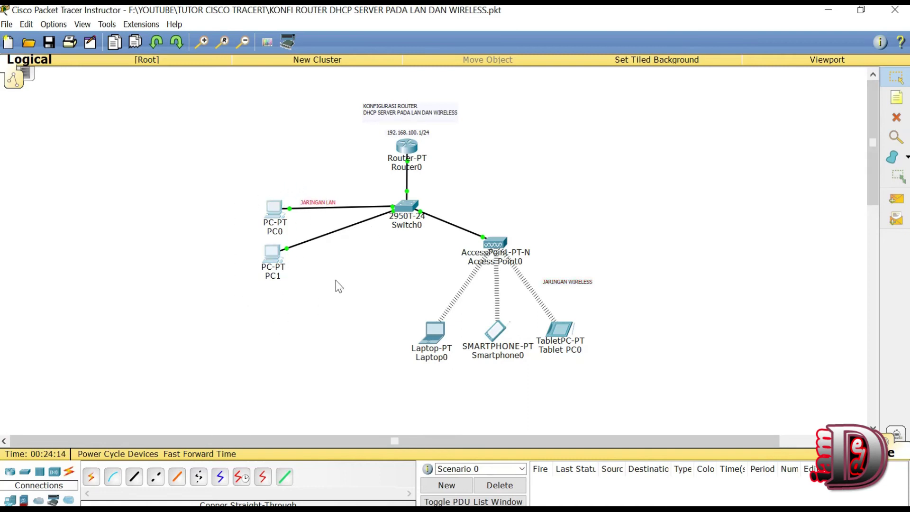
{"action": "left_click_drag", "start_coordinate": [405, 292], "coordinate": [657, 391]}
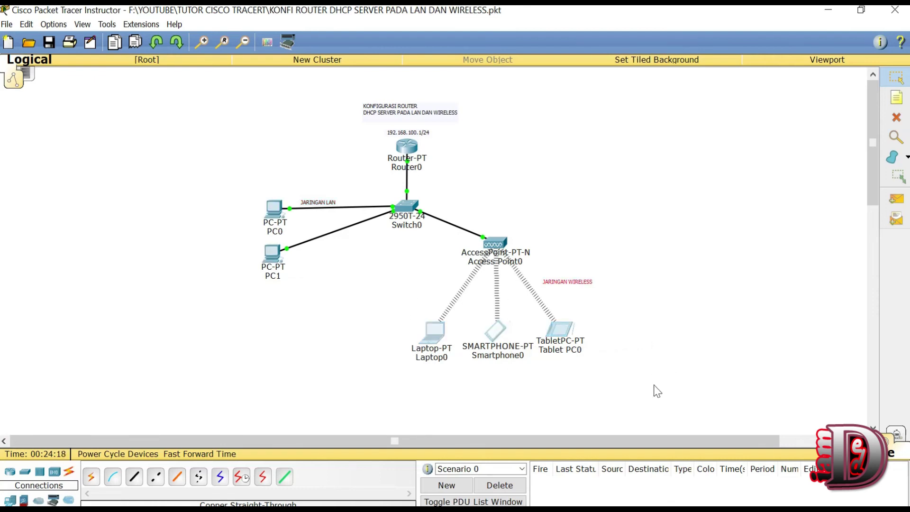
{"action": "left_click", "coordinate": [605, 254]}
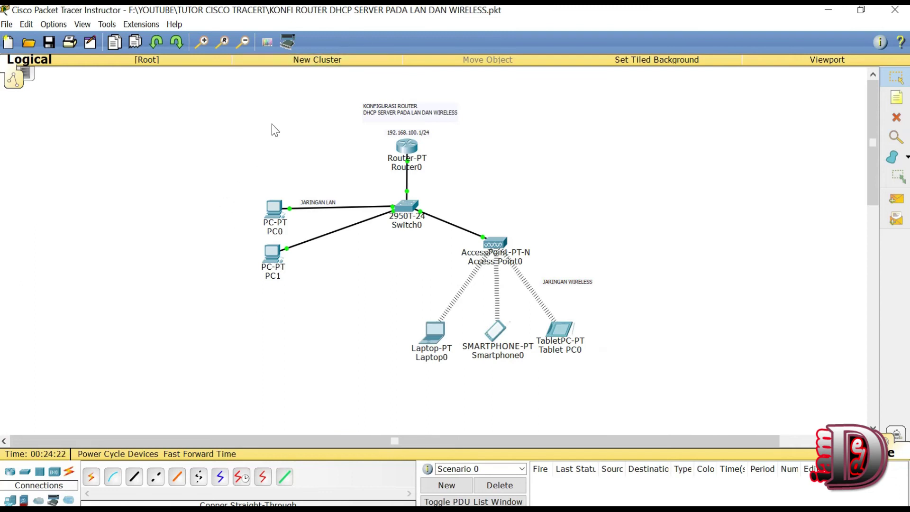
{"action": "left_click_drag", "start_coordinate": [238, 104], "coordinate": [644, 401]}
Step: Send a simple PDU ping from PC0 to Laptop0
{"action": "left_click", "coordinate": [498, 176]}
{"action": "left_click", "coordinate": [897, 199]}
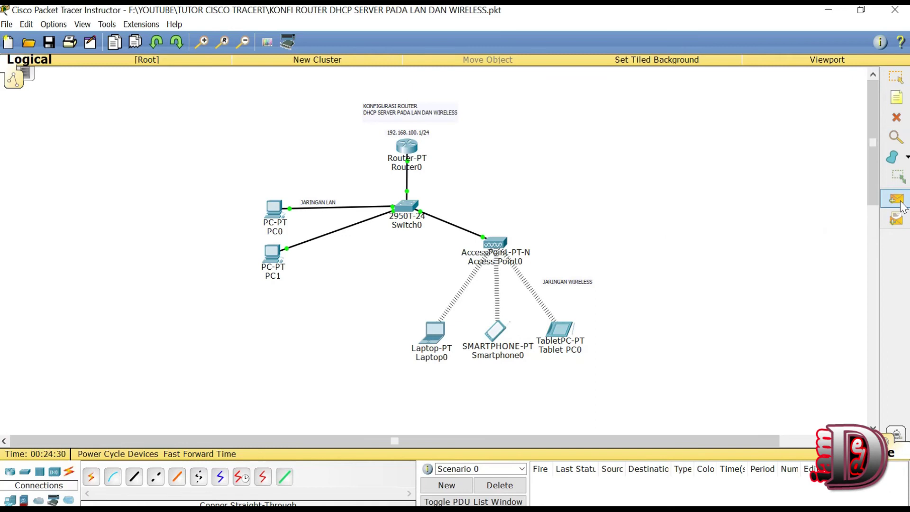
{"action": "left_click", "coordinate": [268, 206]}
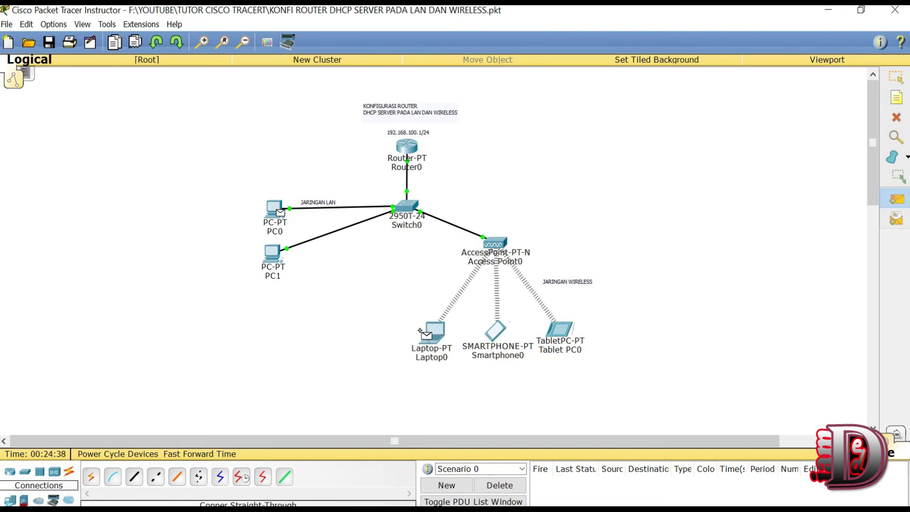
{"action": "left_click", "coordinate": [435, 329]}
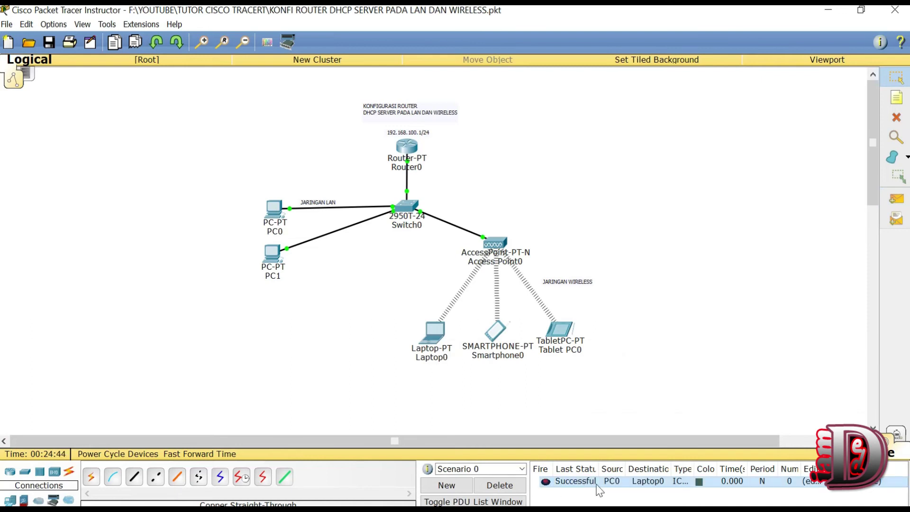
Step: Send a second simple PDU ping from PC1 to Smartphone0
{"action": "left_click", "coordinate": [898, 201]}
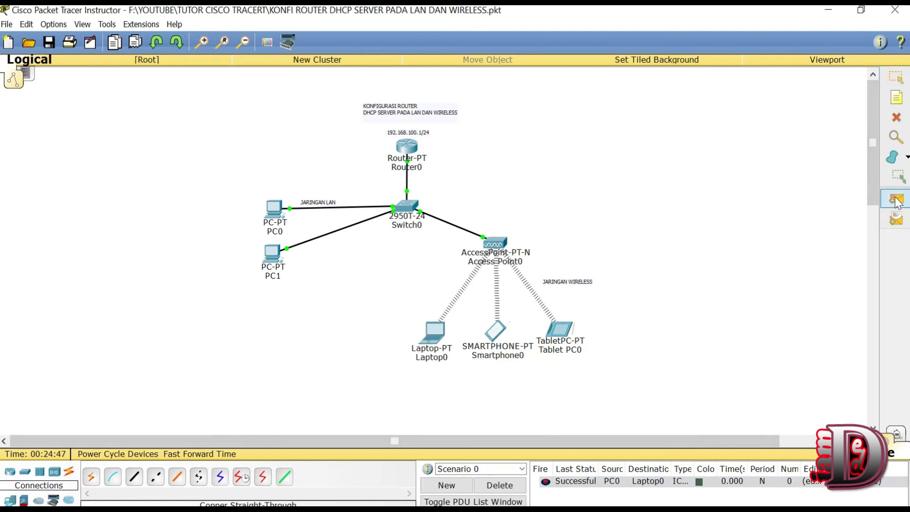
{"action": "left_click", "coordinate": [273, 251]}
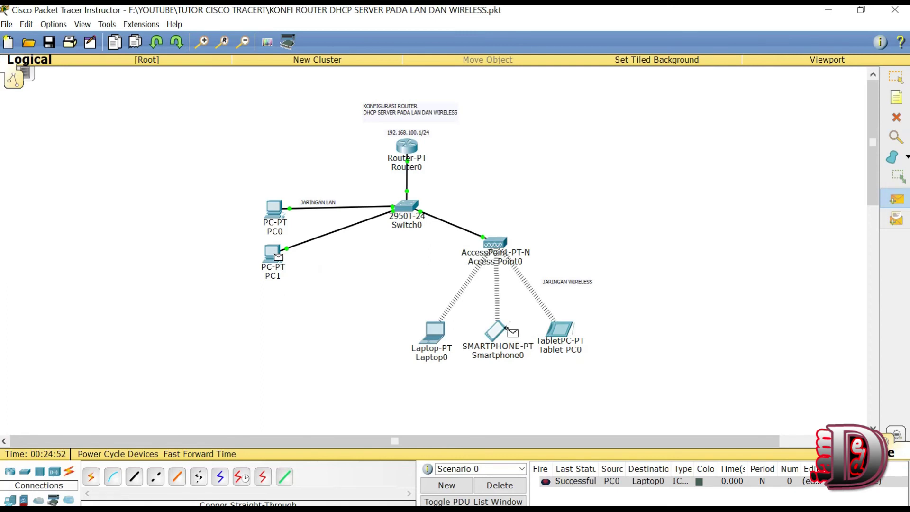
{"action": "left_click", "coordinate": [491, 330]}
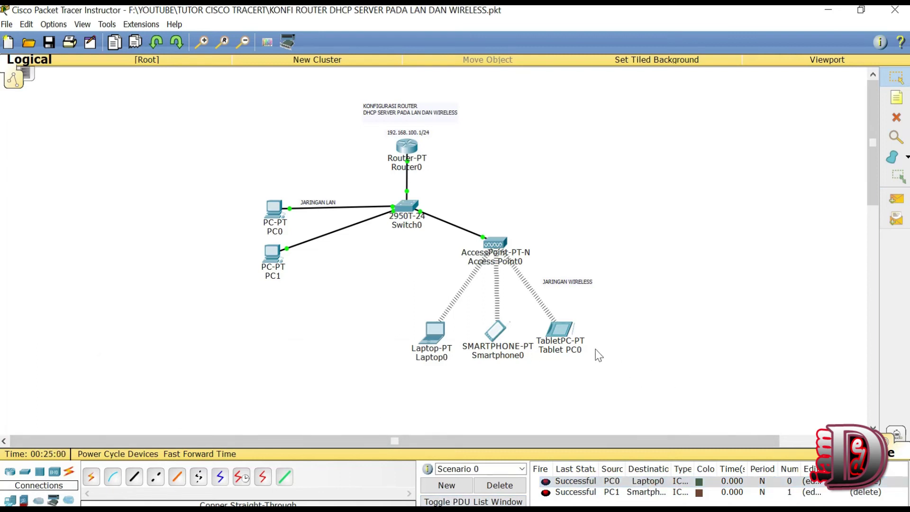
{"action": "left_click_drag", "start_coordinate": [664, 365], "coordinate": [219, 92]}
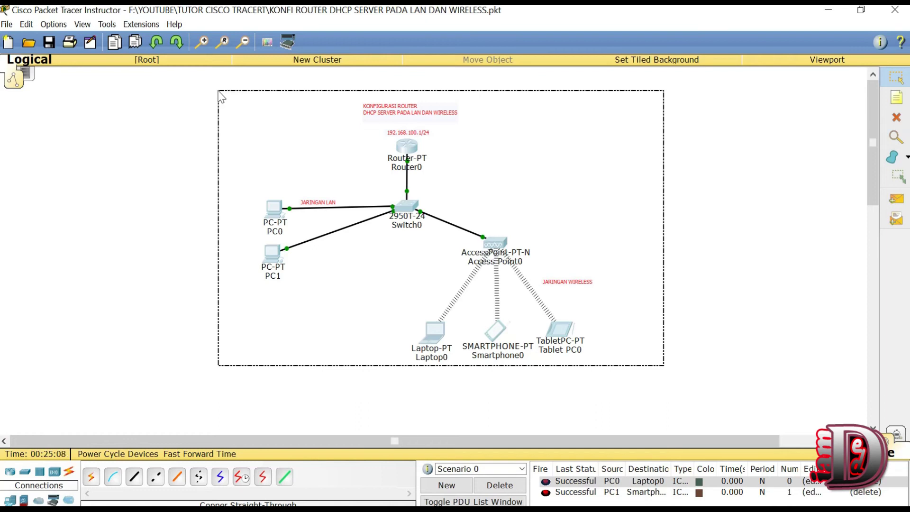
{"action": "left_click_drag", "start_coordinate": [219, 92], "coordinate": [220, 95]}
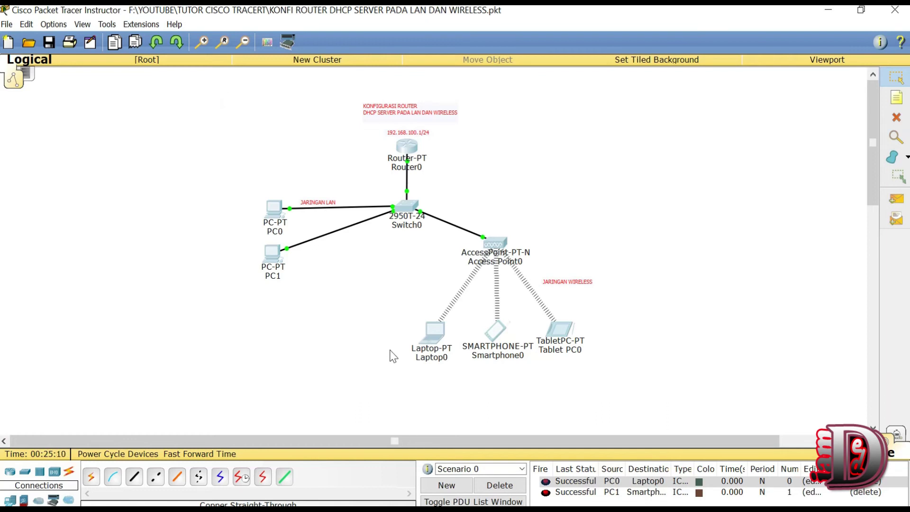
{"action": "left_click", "coordinate": [325, 327]}
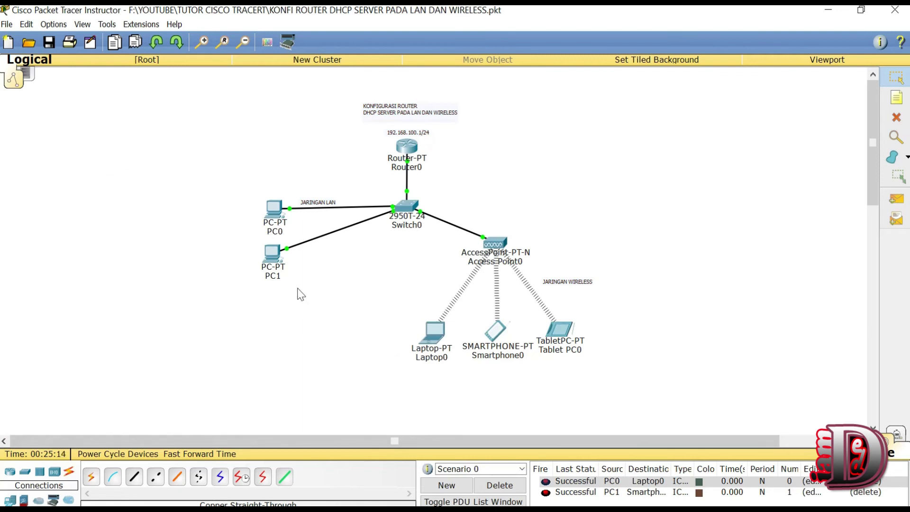
{"action": "left_click_drag", "start_coordinate": [511, 181], "coordinate": [325, 94]}
{"action": "left_click", "coordinate": [608, 196]}
{"action": "left_click", "coordinate": [500, 244]}
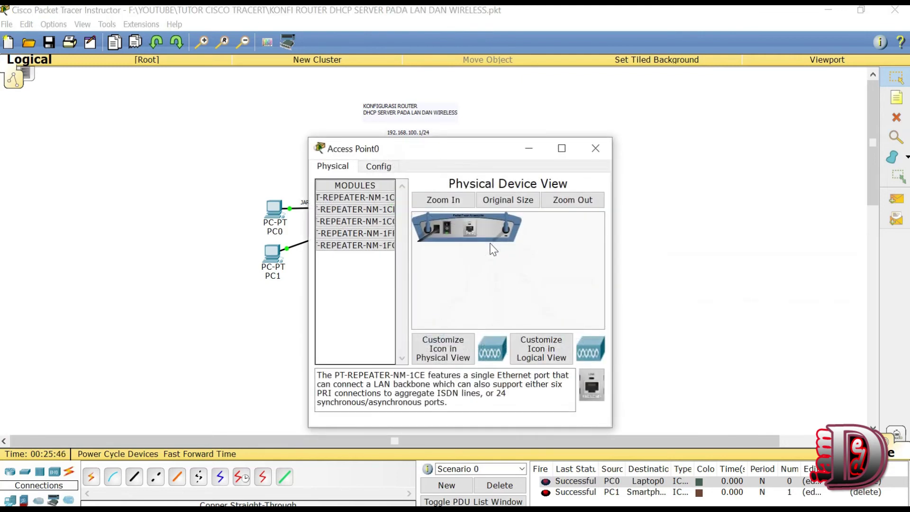
{"action": "left_click_drag", "start_coordinate": [402, 144], "coordinate": [627, 129]}
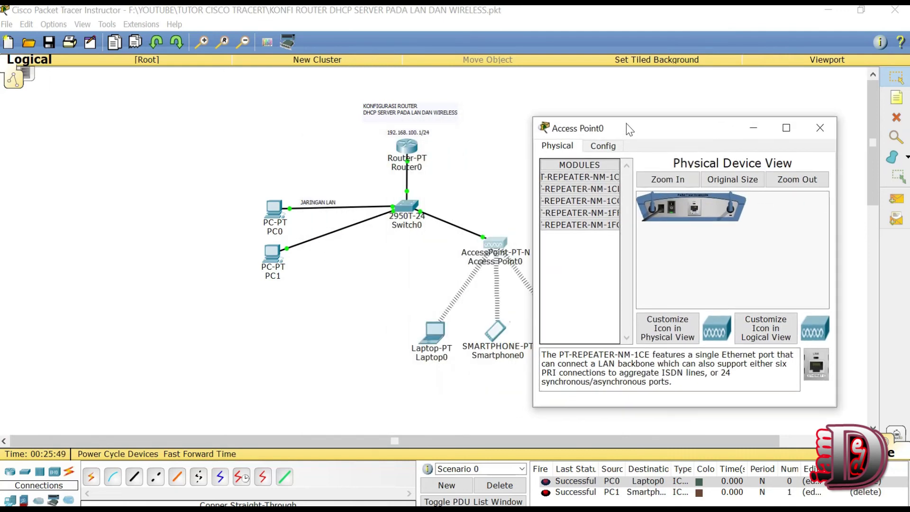
{"action": "left_click", "coordinate": [603, 150]}
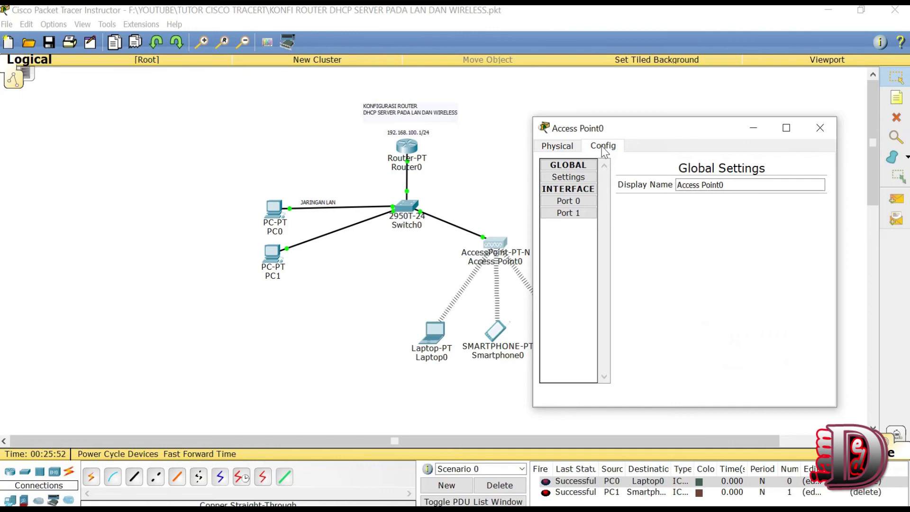
{"action": "left_click", "coordinate": [569, 200]}
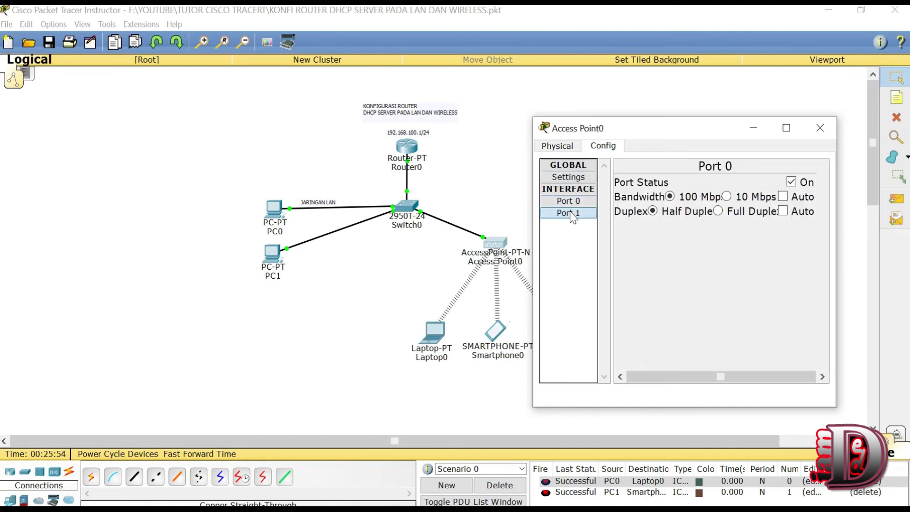
{"action": "left_click", "coordinate": [572, 214]}
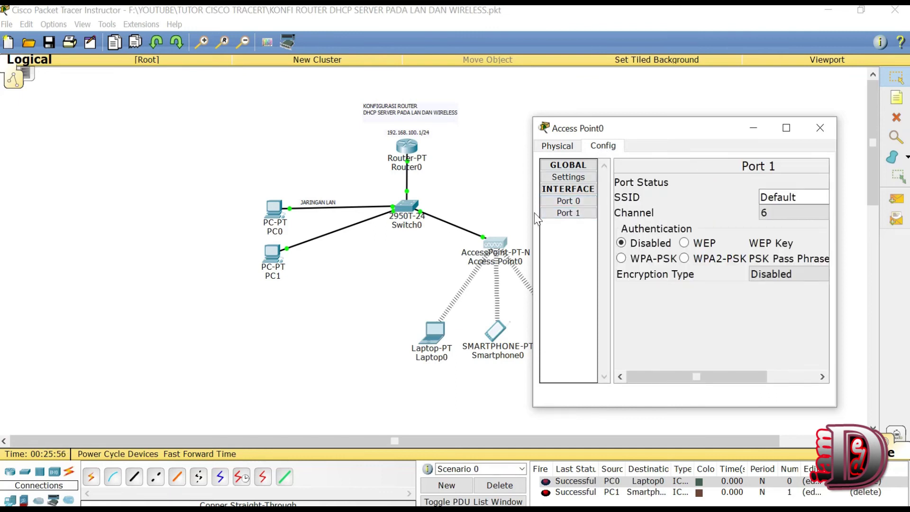
{"action": "left_click_drag", "start_coordinate": [531, 213], "coordinate": [246, 235]}
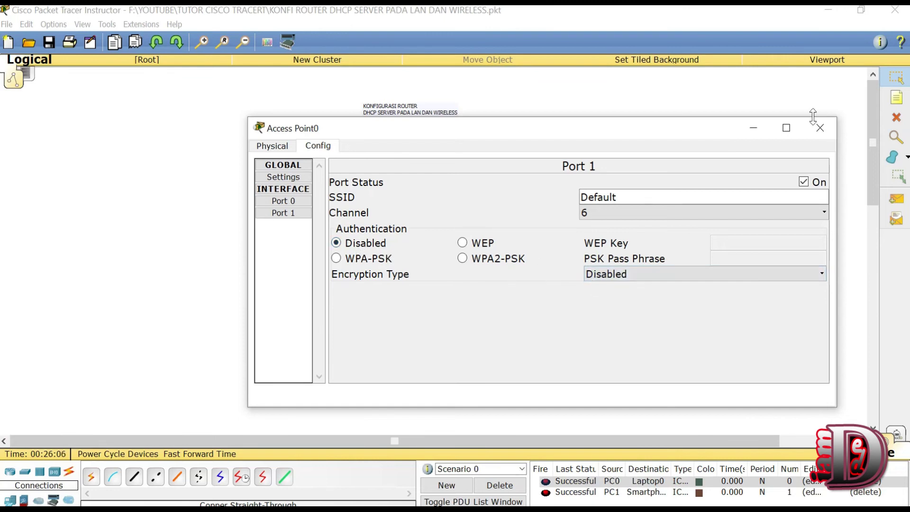
{"action": "left_click", "coordinate": [820, 129]}
{"action": "left_click_drag", "start_coordinate": [639, 351], "coordinate": [404, 321]}
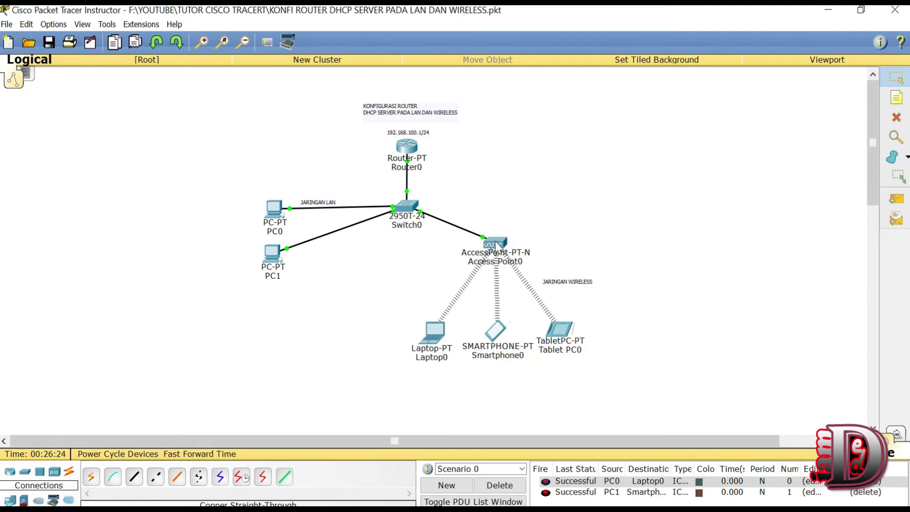
{"action": "left_click_drag", "start_coordinate": [631, 372], "coordinate": [418, 320]}
{"action": "left_click", "coordinate": [484, 375]}
Step: Set Access Point0's Port 1 SSID to WIFILAB in its enlarged settings window
{"action": "left_click", "coordinate": [493, 245]}
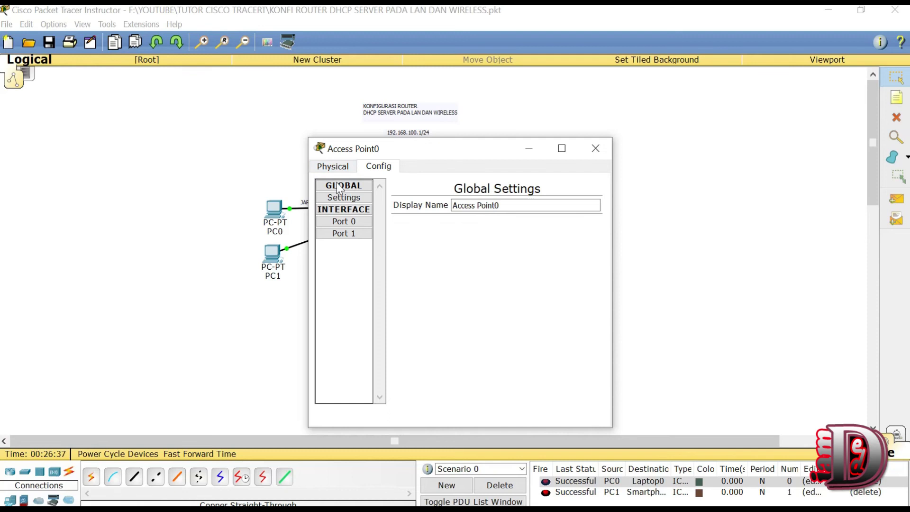
{"action": "left_click", "coordinate": [344, 235]}
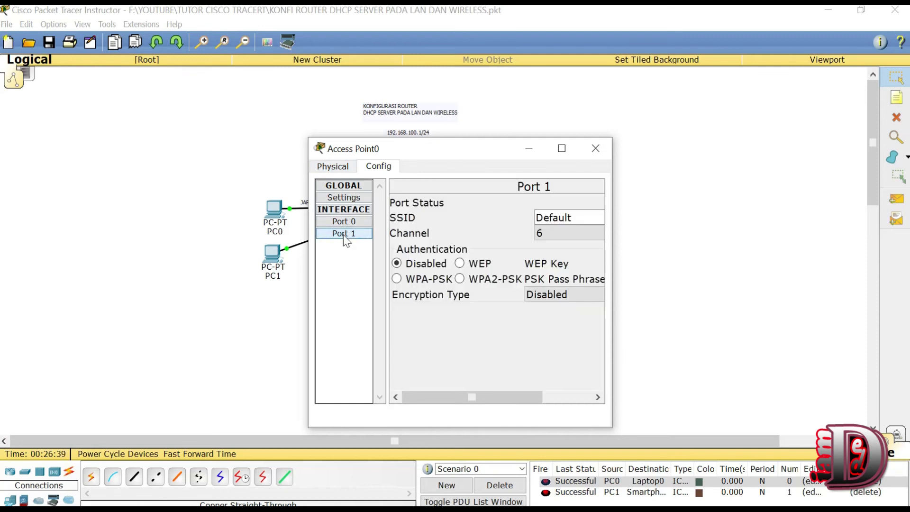
{"action": "left_click_drag", "start_coordinate": [612, 280], "coordinate": [753, 264]}
{"action": "left_click", "coordinate": [702, 149]}
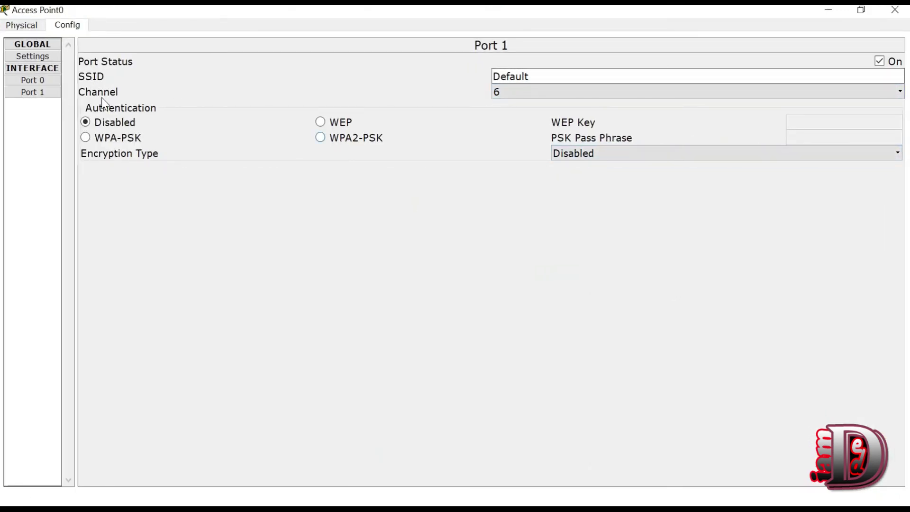
{"action": "left_click_drag", "start_coordinate": [575, 75], "coordinate": [308, 111]}
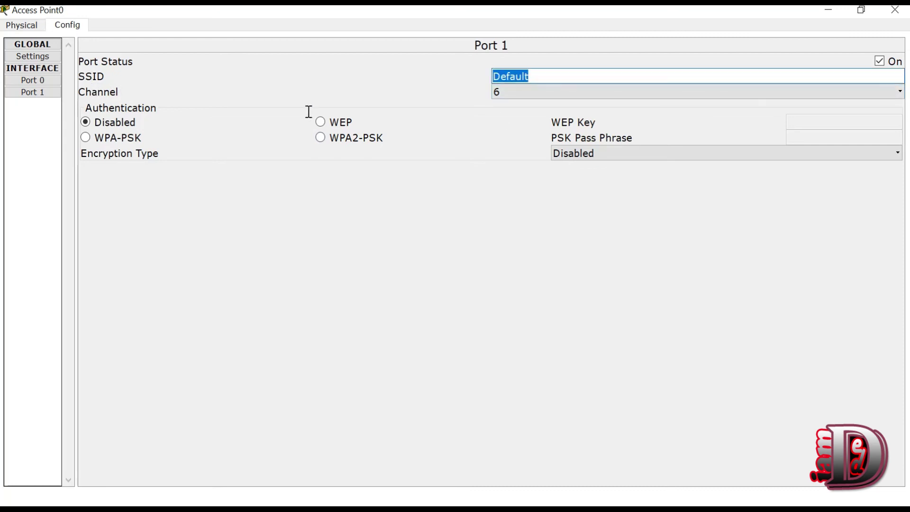
{"action": "type", "text": "WIFILAN"}
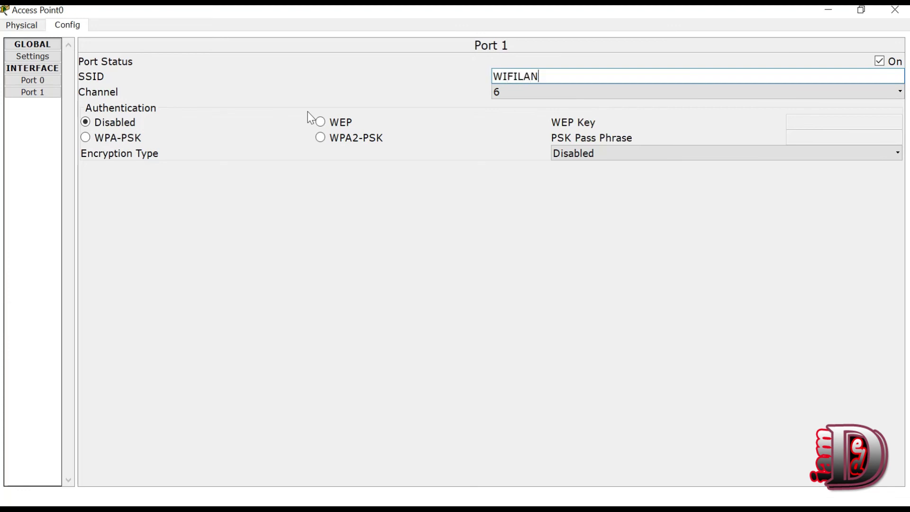
{"action": "key", "text": "BackSpace"}
Step: Switch authentication to WPA2-PSK, enter the pass phrase, and close Access Point0's settings
{"action": "left_click", "coordinate": [321, 139]}
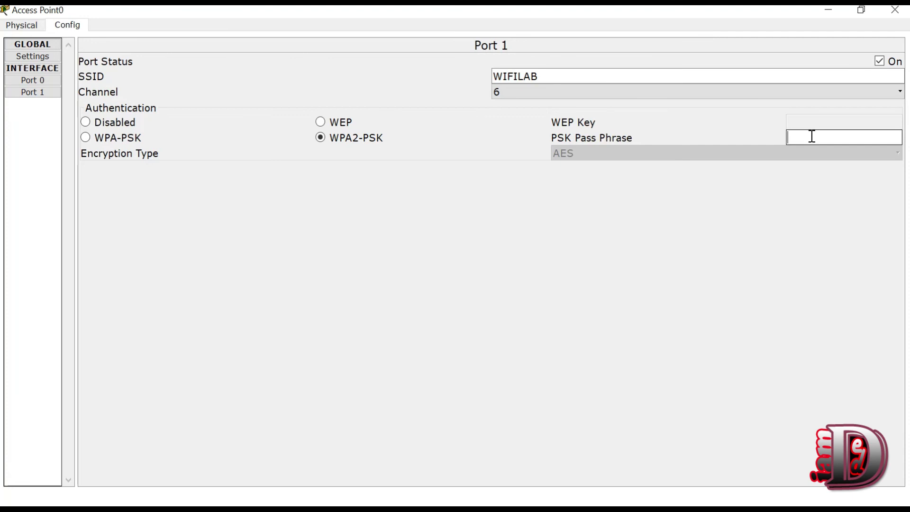
{"action": "left_click", "coordinate": [788, 138]}
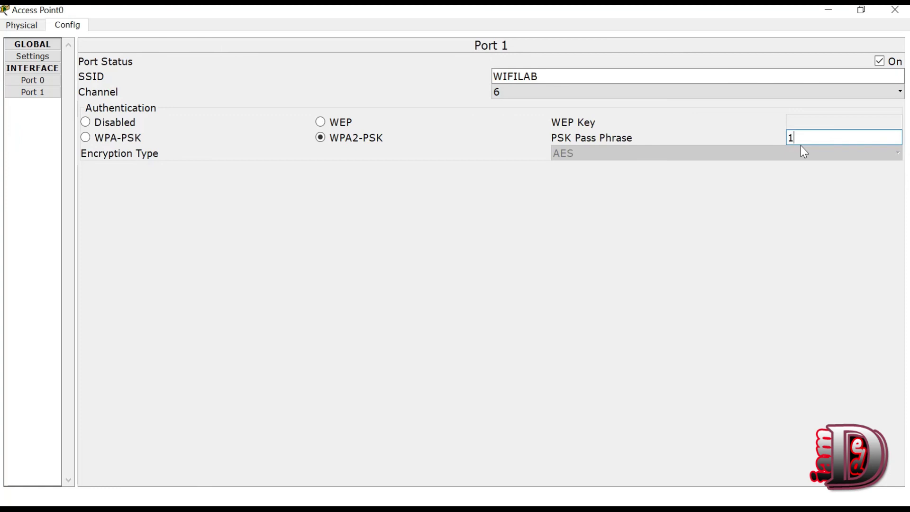
{"action": "type", "text": "12345678"}
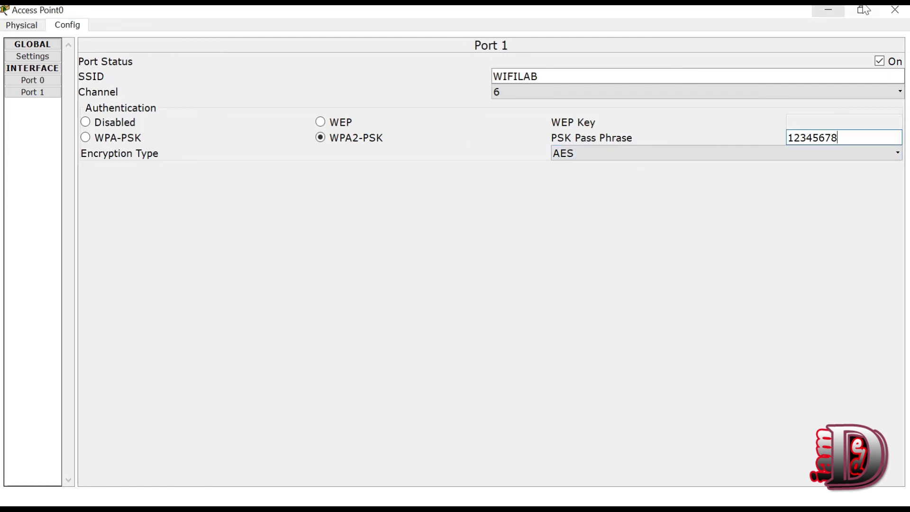
{"action": "left_click", "coordinate": [896, 11]}
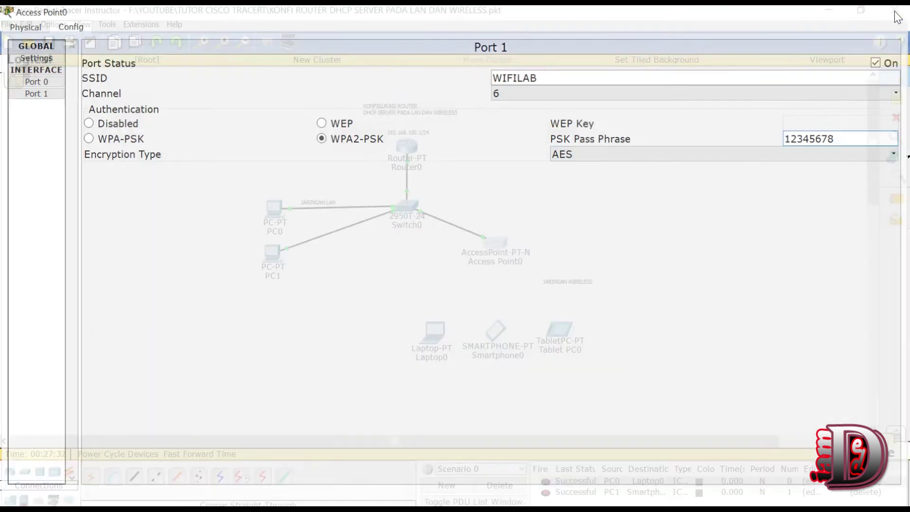
{"action": "left_click_drag", "start_coordinate": [404, 300], "coordinate": [607, 376]}
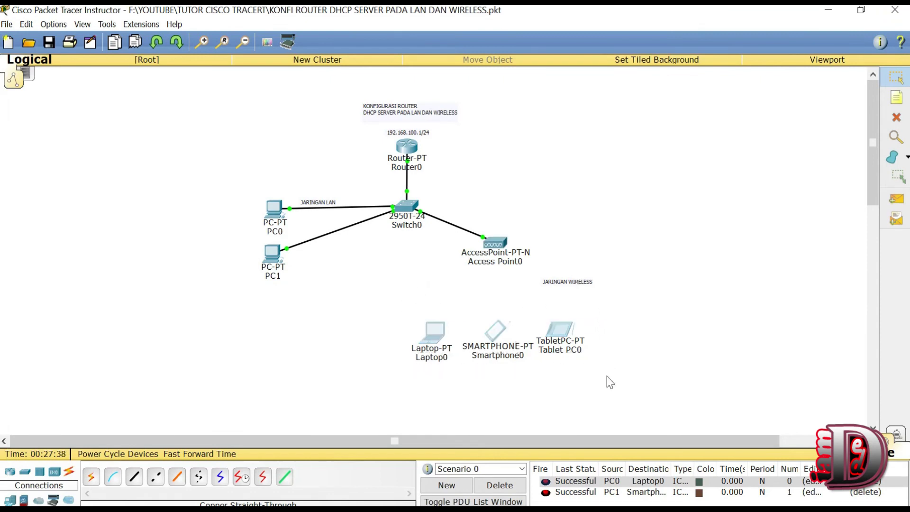
{"action": "left_click", "coordinate": [475, 291]}
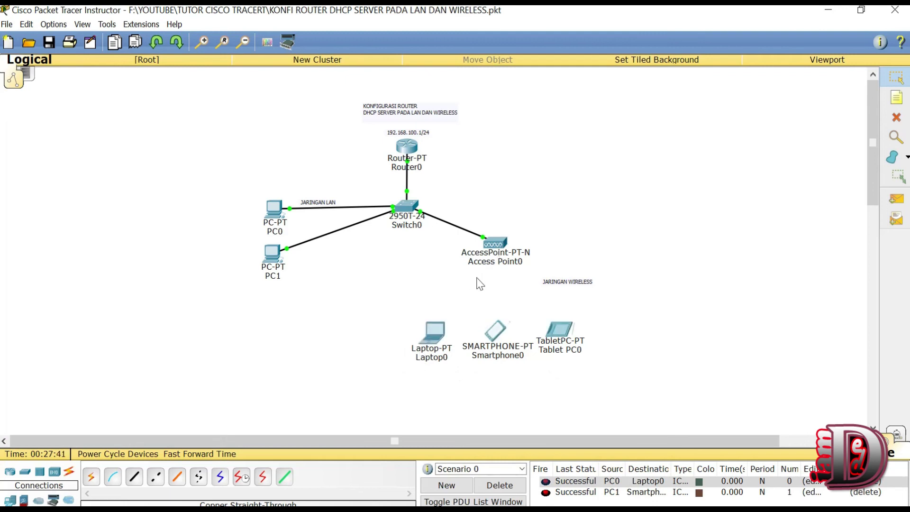
{"action": "mouse_move", "coordinate": [501, 249]}
{"action": "left_click_drag", "start_coordinate": [485, 211], "coordinate": [515, 301]}
{"action": "left_click_drag", "start_coordinate": [434, 283], "coordinate": [571, 196]}
{"action": "left_click_drag", "start_coordinate": [413, 298], "coordinate": [617, 383]}
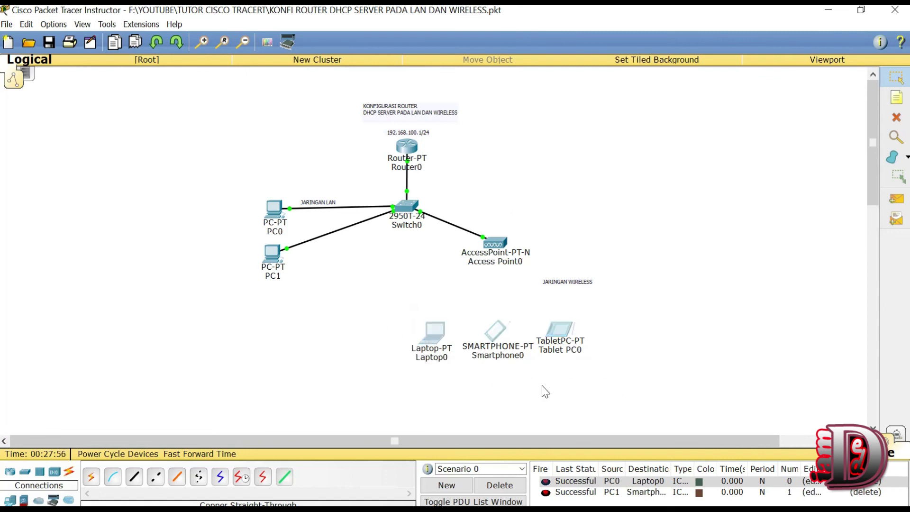
{"action": "left_click", "coordinate": [463, 306]}
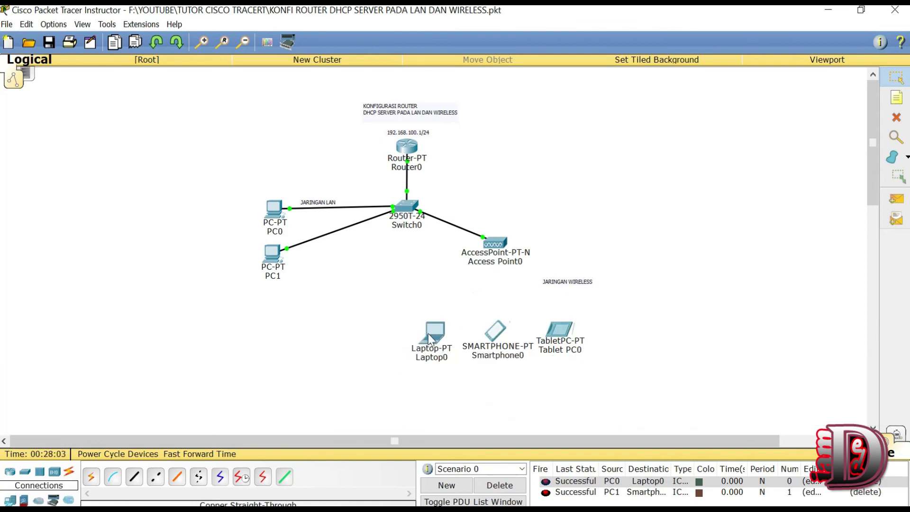
Step: Bring up Laptop0's Config > Wireless0 settings in a maximized window
{"action": "mouse_move", "coordinate": [435, 335]}
{"action": "left_click", "coordinate": [432, 339]}
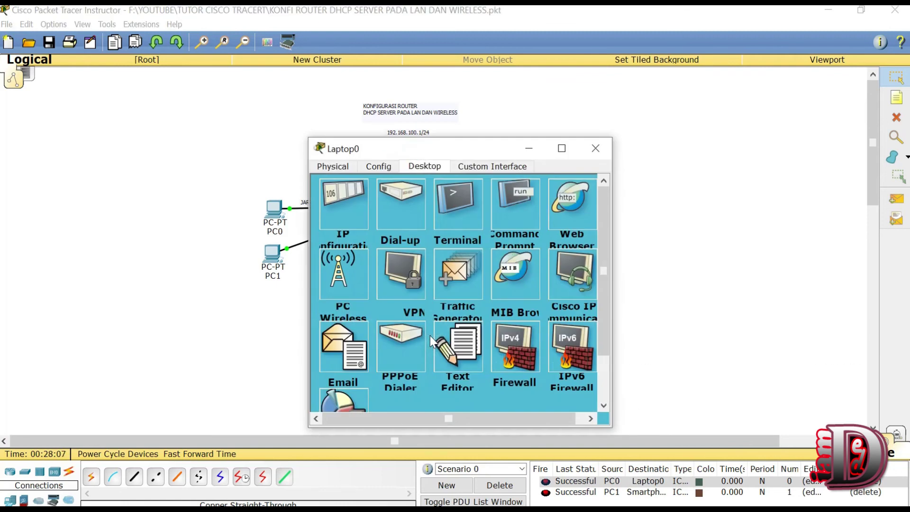
{"action": "left_click", "coordinate": [374, 169]}
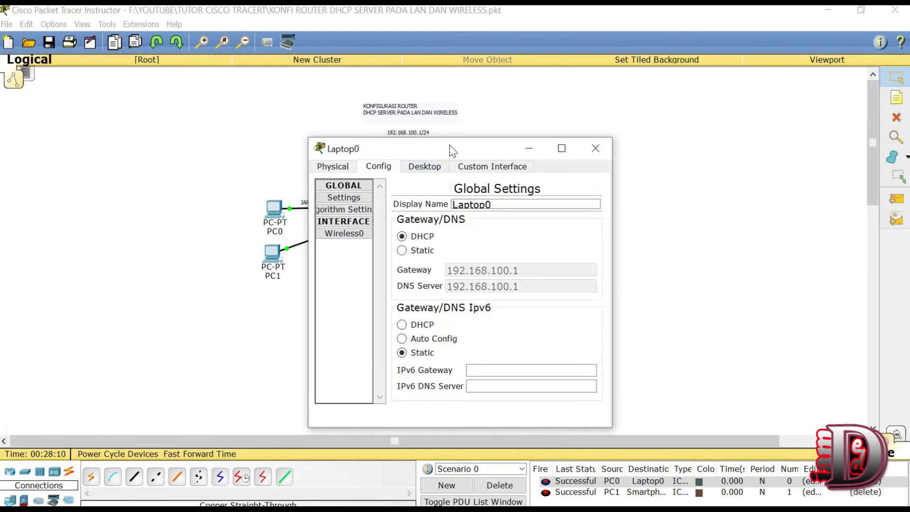
{"action": "left_click_drag", "start_coordinate": [451, 149], "coordinate": [473, 126]}
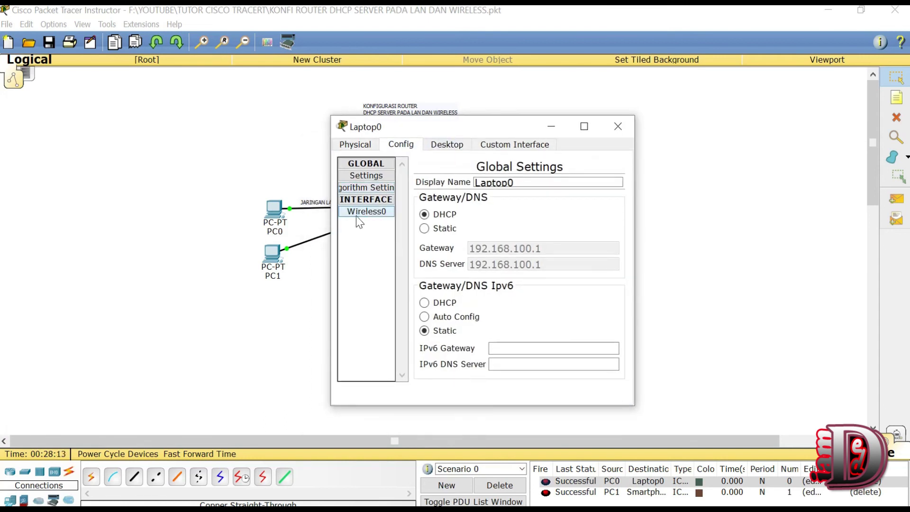
{"action": "left_click", "coordinate": [370, 212]}
{"action": "left_click", "coordinate": [585, 126]}
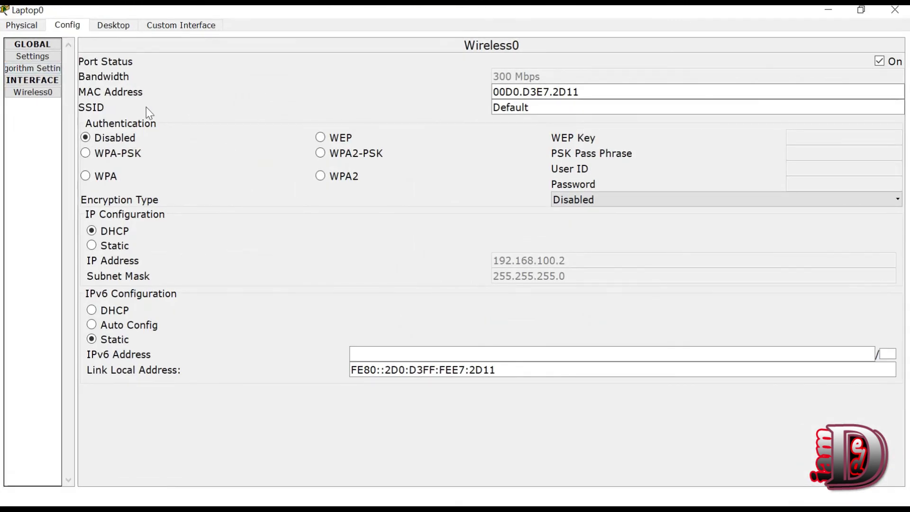
Step: Set Laptop0's SSID to WIFILAB with WPA2-PSK and the pass phrase, then close the window
{"action": "left_click", "coordinate": [537, 108]}
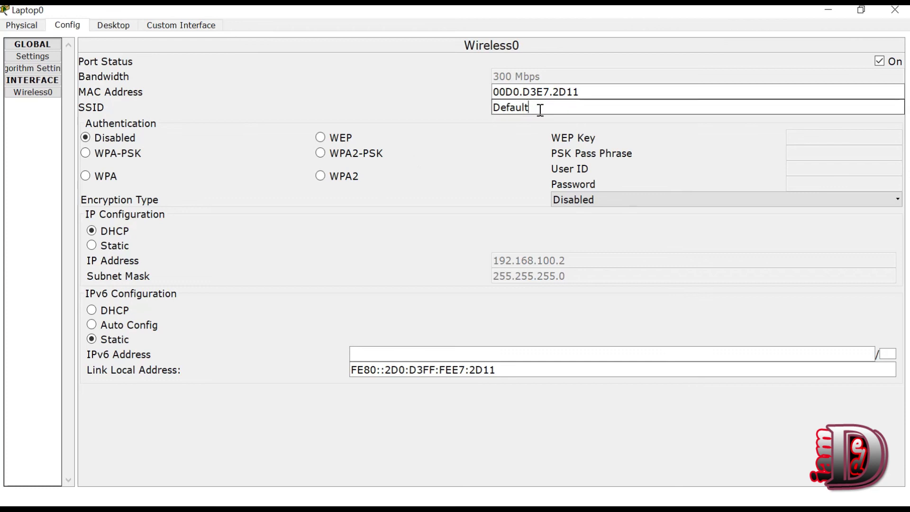
{"action": "left_click_drag", "start_coordinate": [540, 110], "coordinate": [414, 108]}
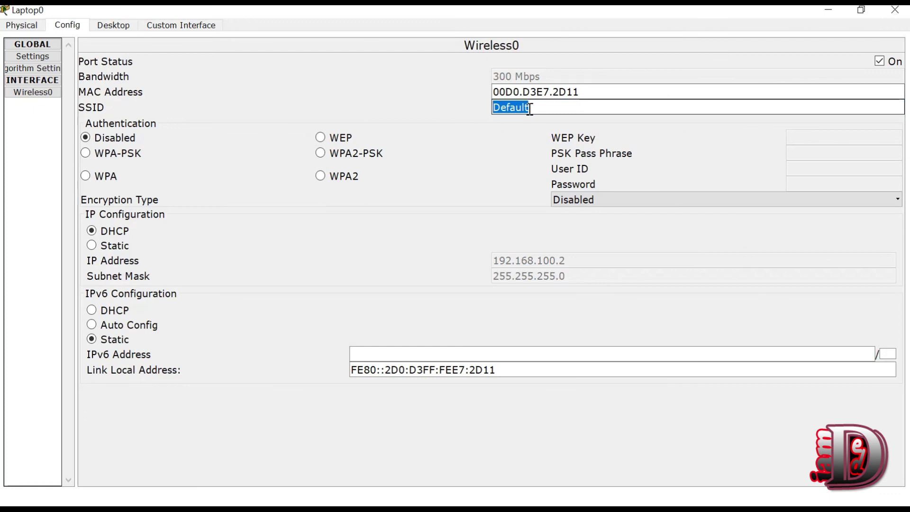
{"action": "type", "text": "WIFILAB"}
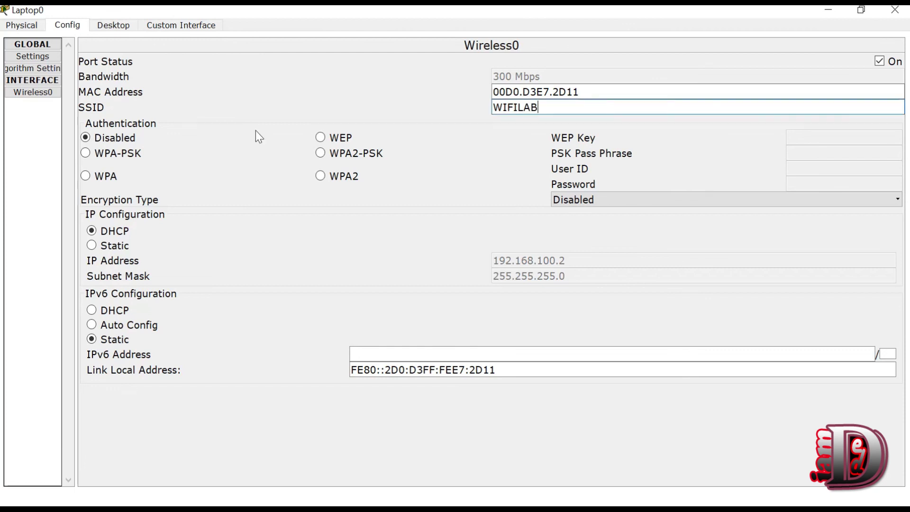
{"action": "left_click", "coordinate": [320, 153]}
{"action": "left_click", "coordinate": [812, 152]}
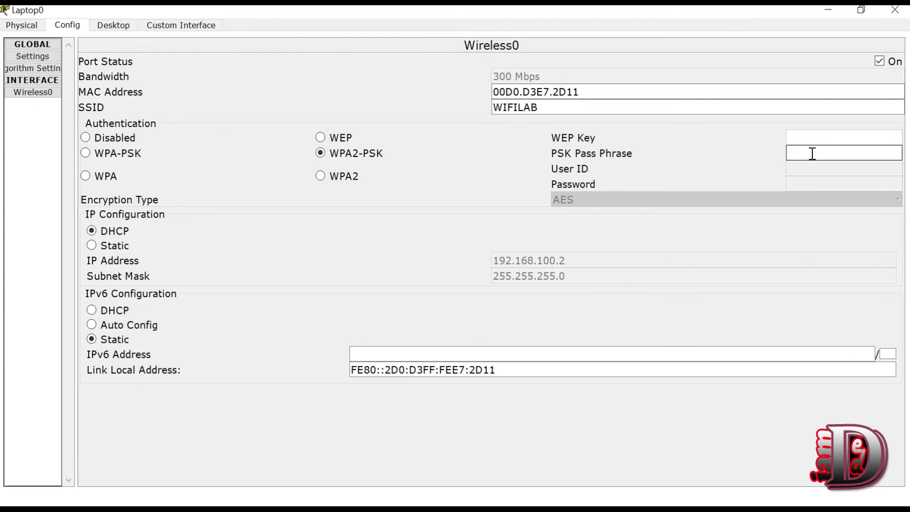
{"action": "type", "text": "12345678"}
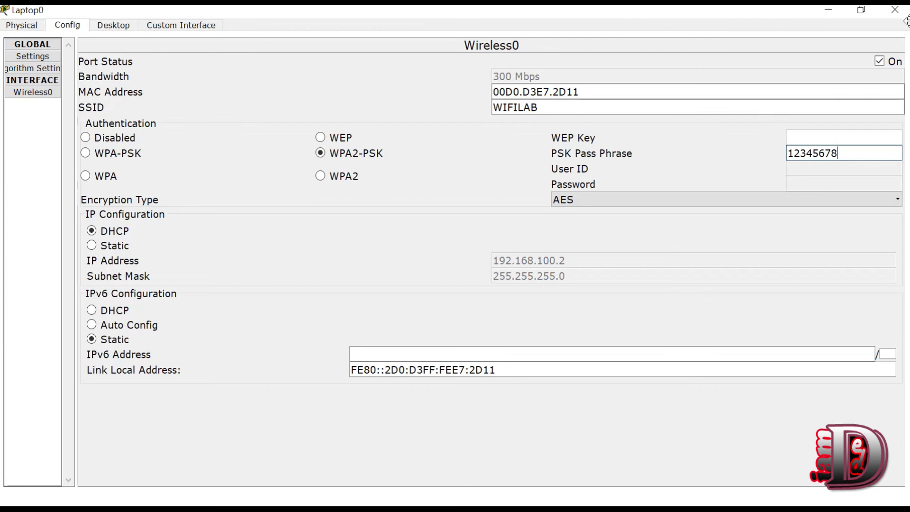
{"action": "left_click", "coordinate": [897, 10]}
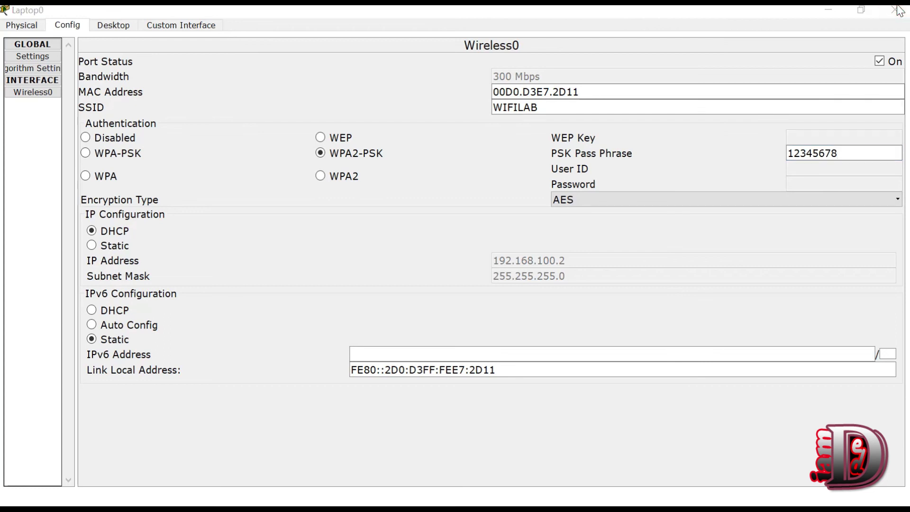
{"action": "left_click", "coordinate": [897, 10]}
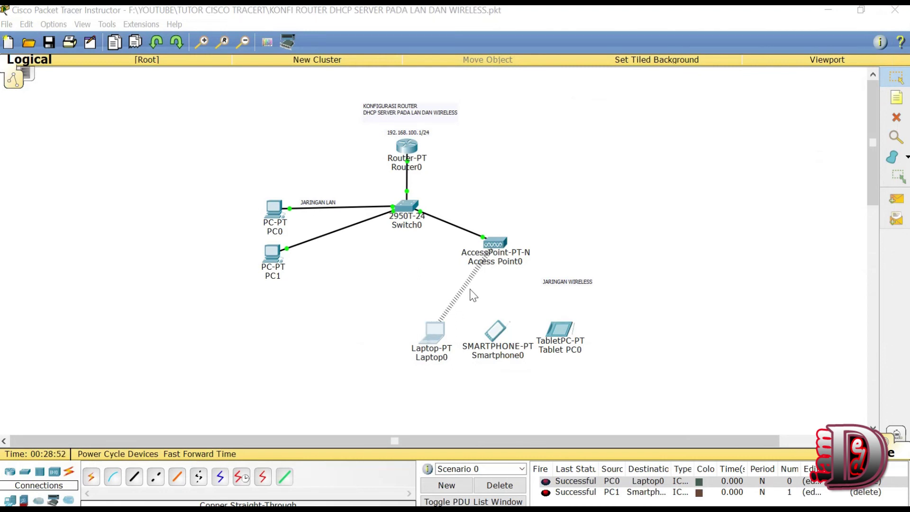
Step: Bring up Smartphone0's Config > Wireless0 settings in a maximized window
{"action": "left_click", "coordinate": [494, 337]}
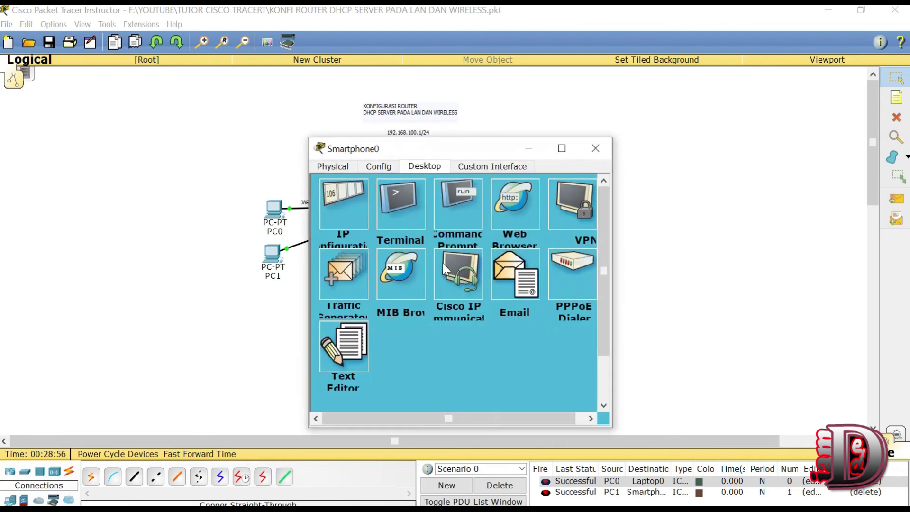
{"action": "left_click", "coordinate": [374, 164]}
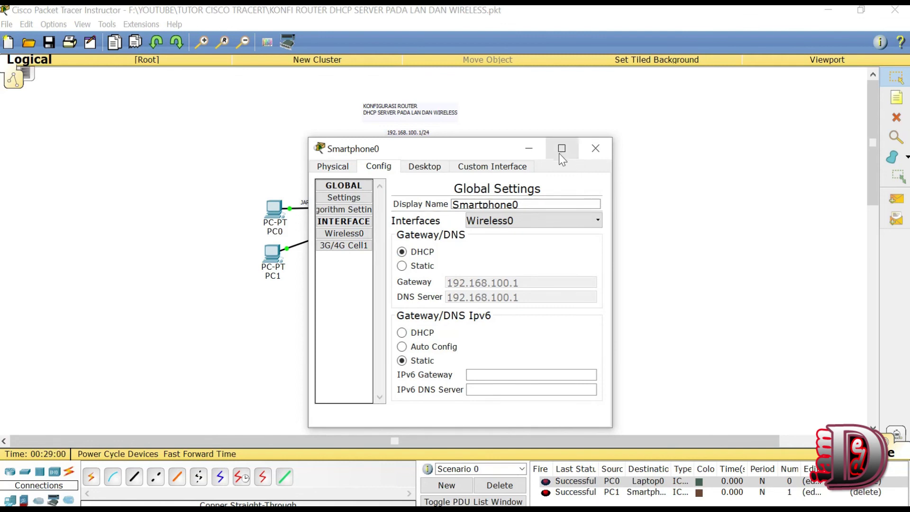
{"action": "left_click", "coordinate": [561, 151]}
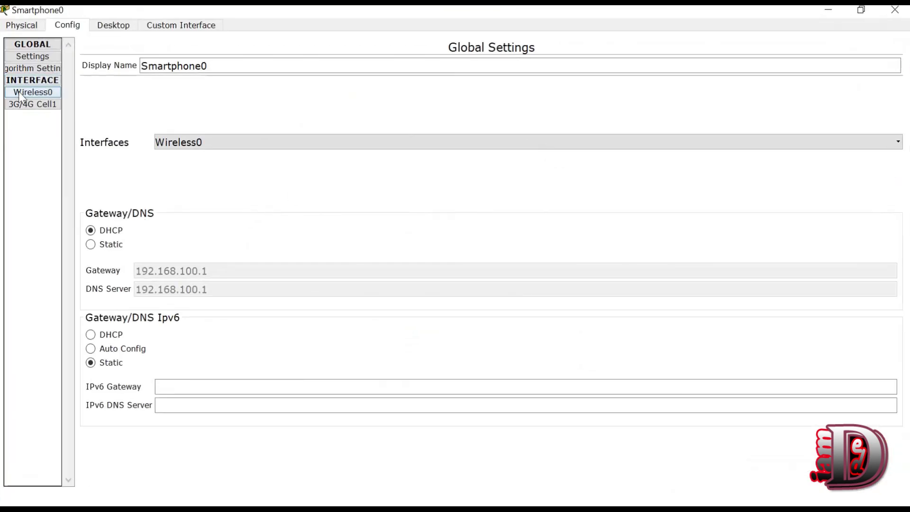
{"action": "left_click", "coordinate": [19, 92]}
Step: Change Smartphone0's SSID from Default to WIFILAB, using WPA2-PSK and the pass phrase
{"action": "left_click", "coordinate": [539, 108]}
{"action": "key", "text": "shift+Left"}
{"action": "key", "text": "shift+Left"}
{"action": "left_click_drag", "start_coordinate": [538, 108], "coordinate": [361, 117]}
{"action": "type", "text": "W"}
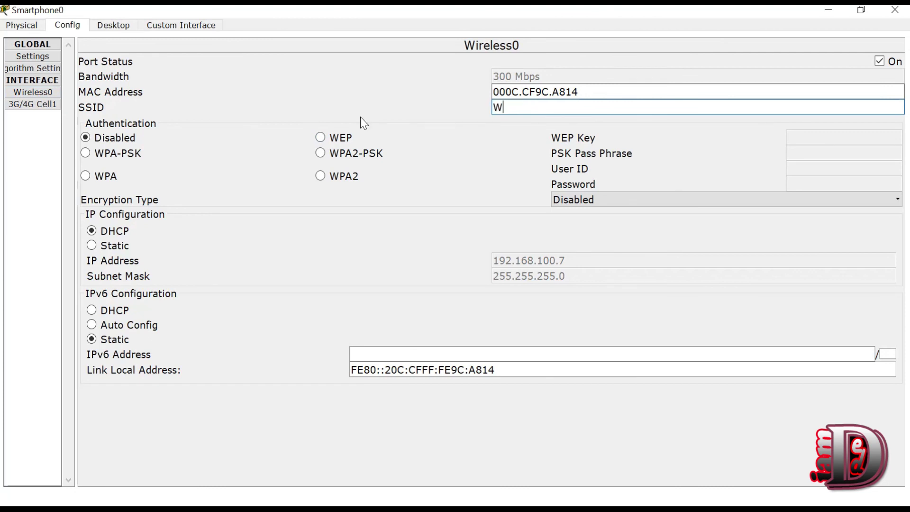
{"action": "type", "text": "IFILAB"}
{"action": "left_click", "coordinate": [329, 155]}
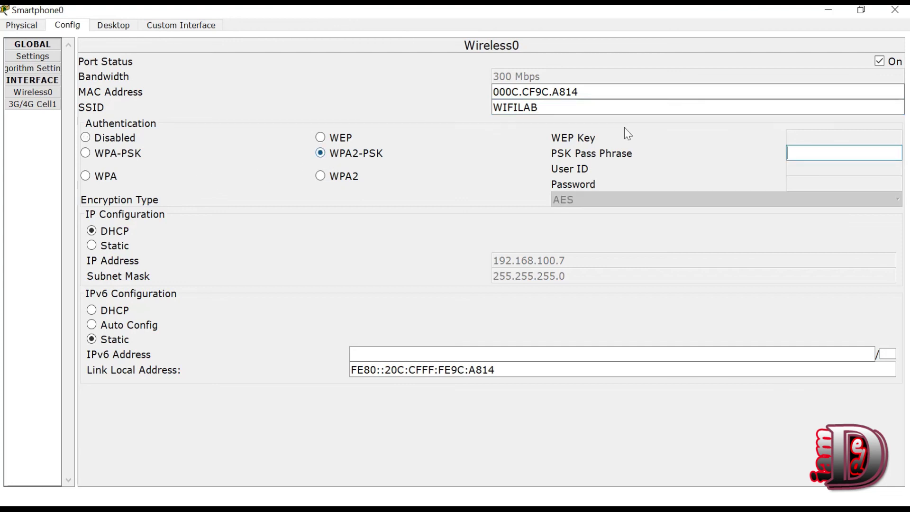
{"action": "left_click", "coordinate": [806, 154]}
{"action": "type", "text": "1"}
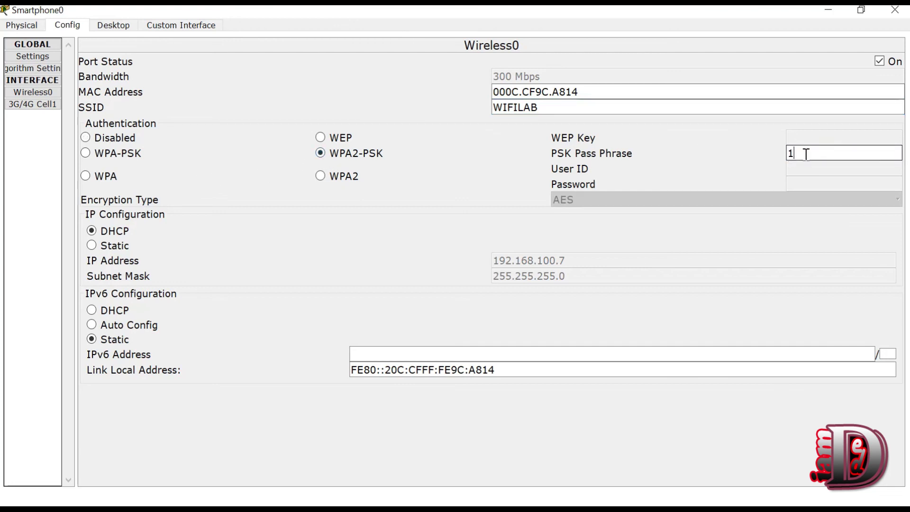
{"action": "type", "text": "2345678"}
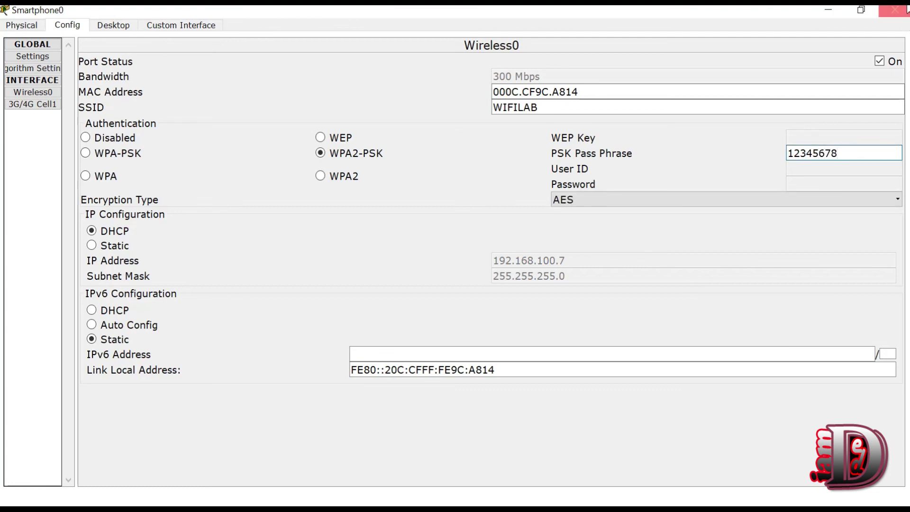
{"action": "left_click", "coordinate": [906, 9]}
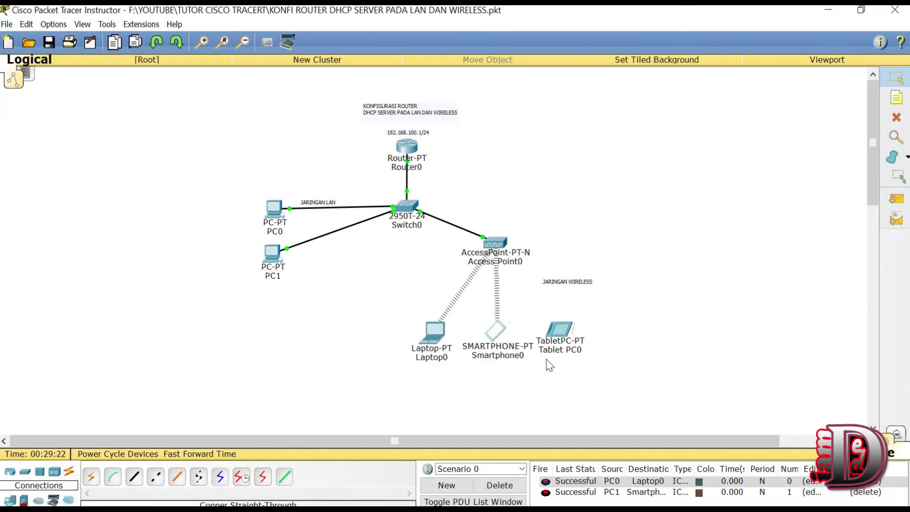
Step: Bring up Tablet PC0's Config > Wireless0 settings in a maximized window
{"action": "left_click", "coordinate": [562, 329]}
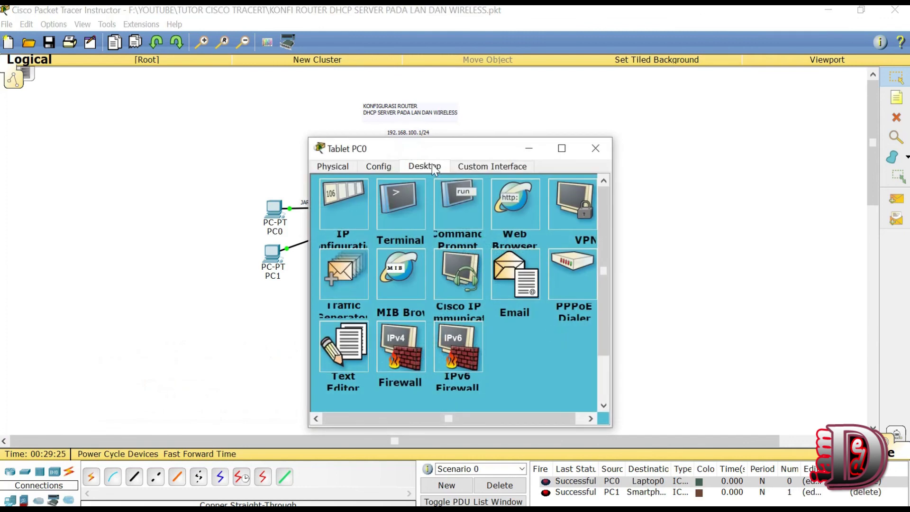
{"action": "left_click", "coordinate": [382, 164]}
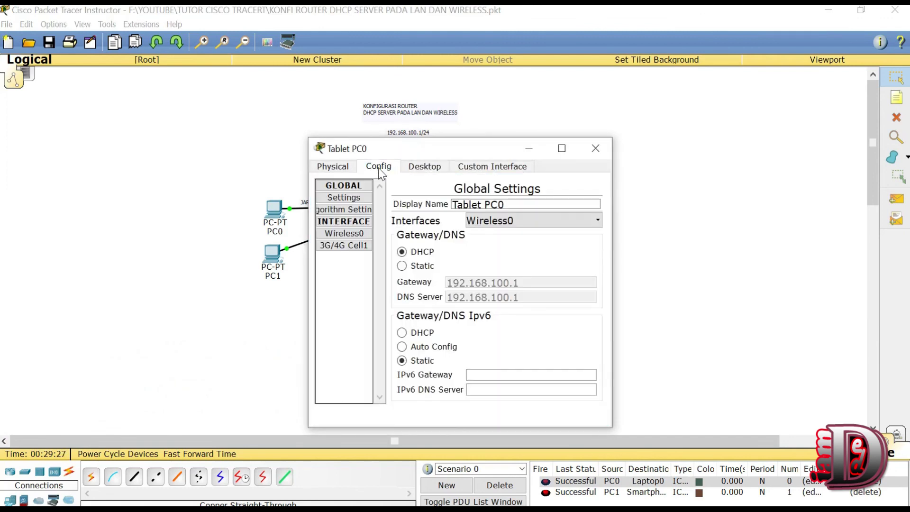
{"action": "left_click", "coordinate": [341, 233]}
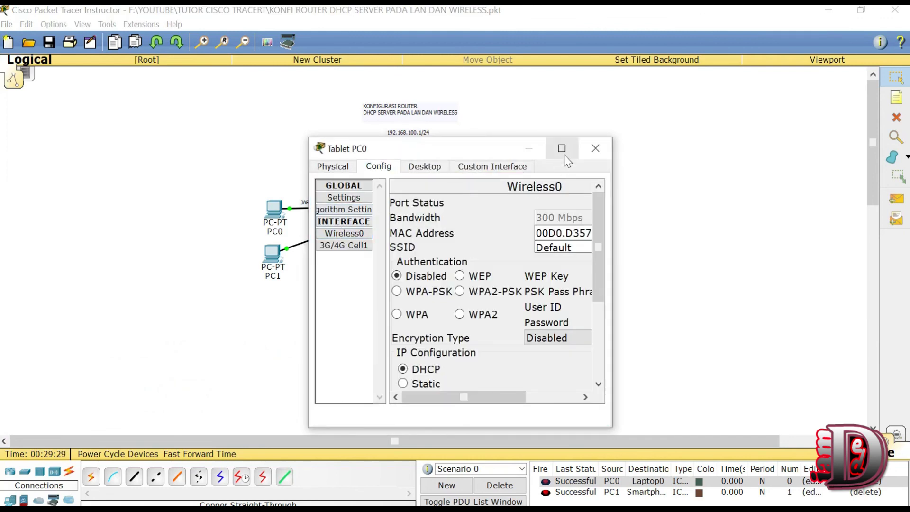
{"action": "left_click", "coordinate": [562, 149]}
Step: Change Tablet PC0's SSID to WIFILAB with WPA2-PSK and the pass phrase, then close it
{"action": "left_click_drag", "start_coordinate": [534, 107], "coordinate": [271, 120]}
{"action": "type", "text": "WI"}
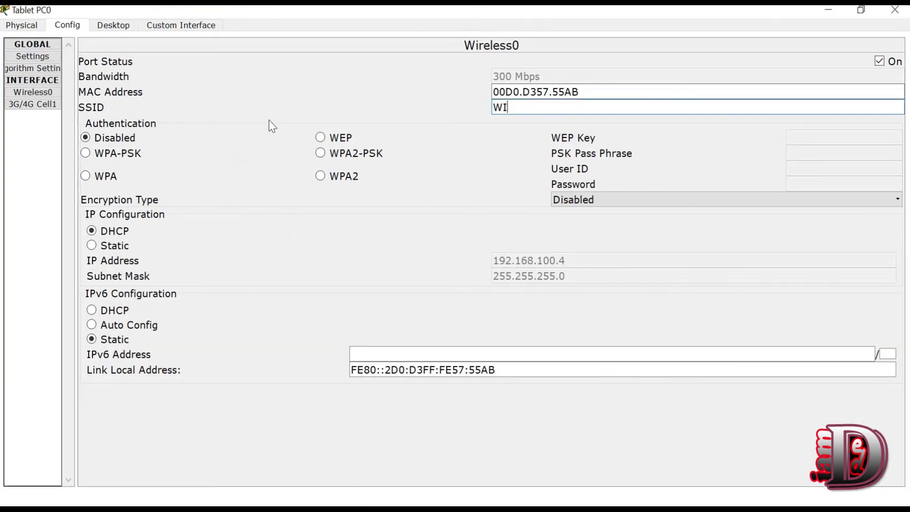
{"action": "type", "text": "FILAB"}
{"action": "left_click", "coordinate": [338, 156]}
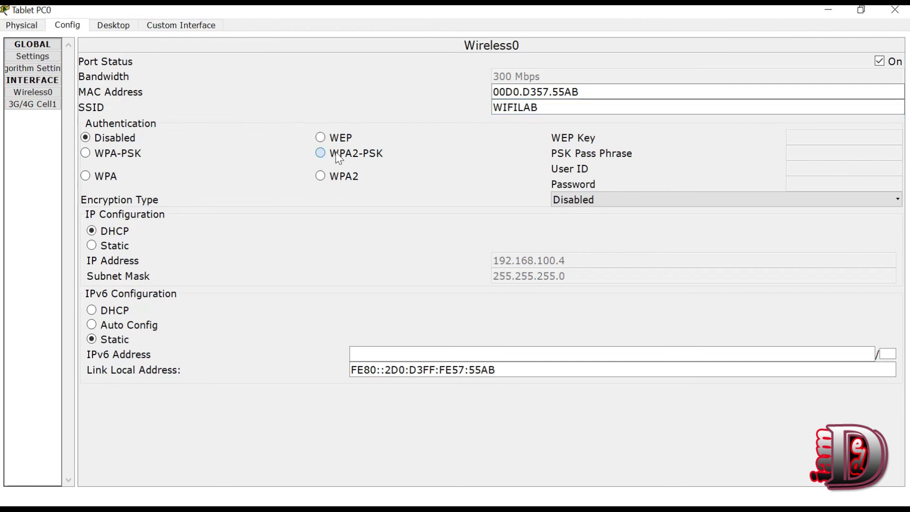
{"action": "left_click", "coordinate": [809, 158]}
{"action": "type", "text": "12"}
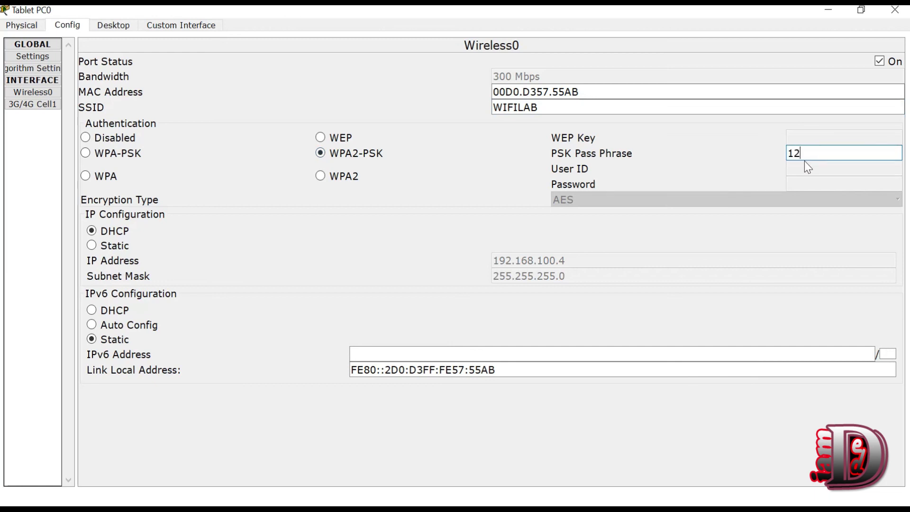
{"action": "type", "text": "345678"}
{"action": "left_click", "coordinate": [903, 10]}
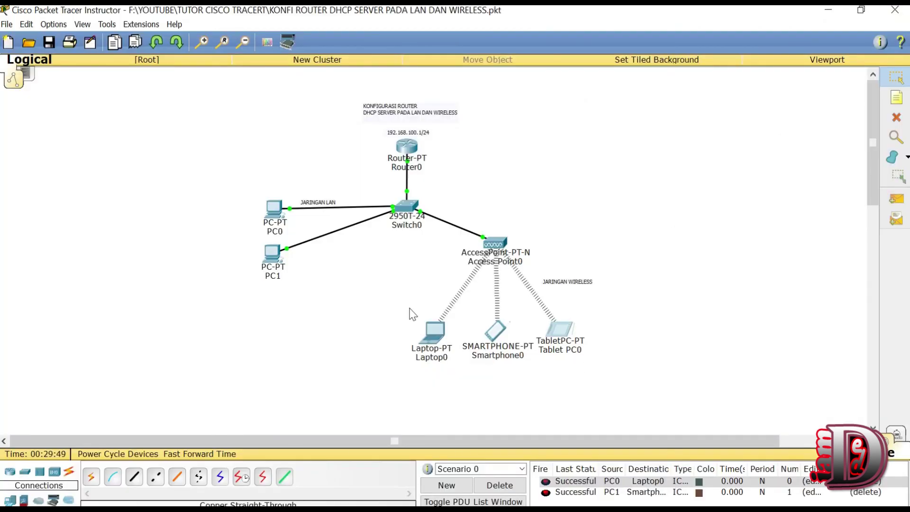
Step: Select and deselect Laptop0, Smartphone0 and Tablet PC0, then pick the Add Simple PDU tool
{"action": "left_click_drag", "start_coordinate": [409, 291], "coordinate": [627, 405]}
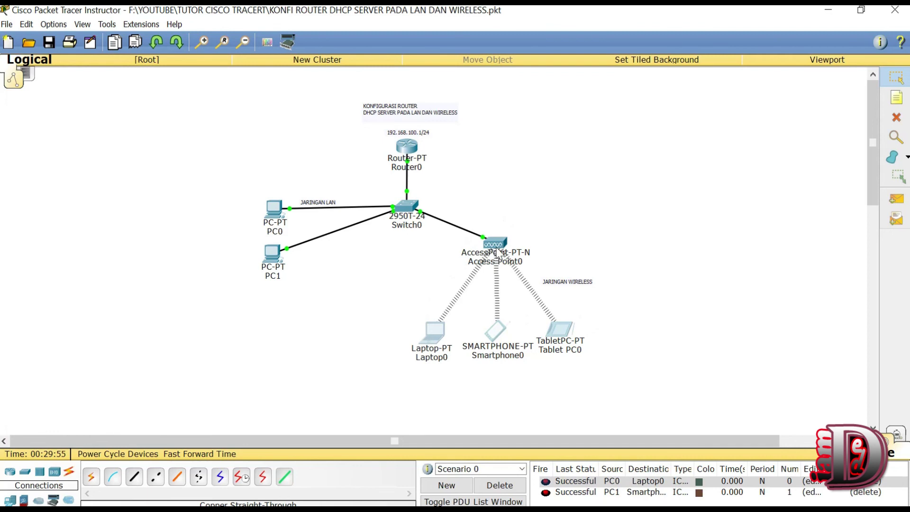
{"action": "left_click", "coordinate": [599, 223]}
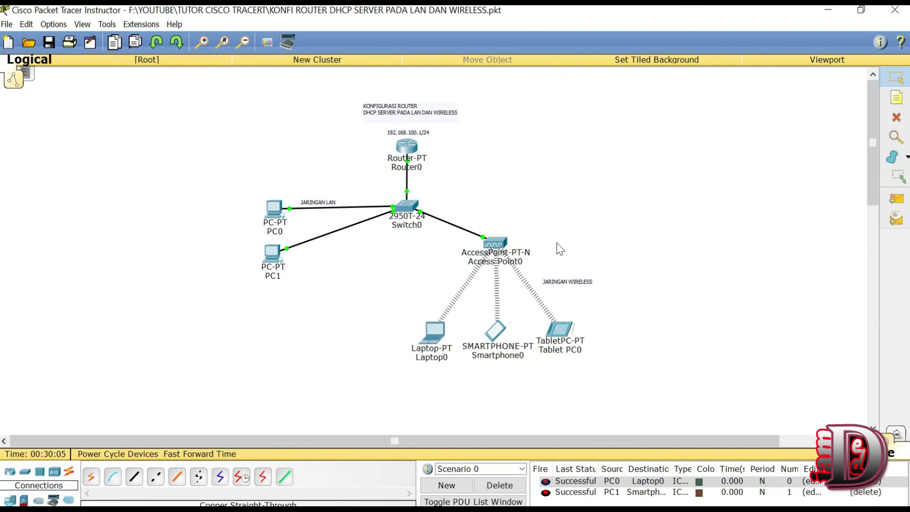
{"action": "left_click", "coordinate": [893, 201]}
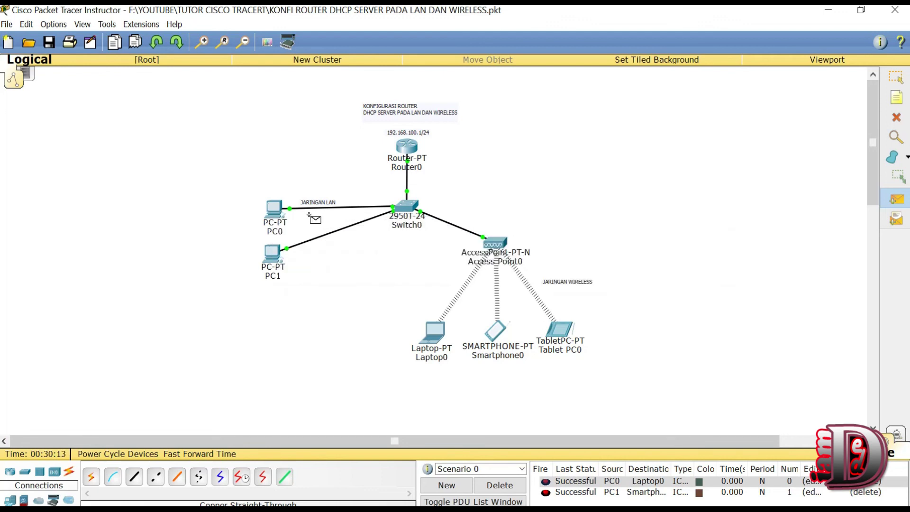
Step: Ping from PC0 to Laptop0 and clear the test packets
{"action": "left_click", "coordinate": [273, 204]}
{"action": "left_click", "coordinate": [434, 323]}
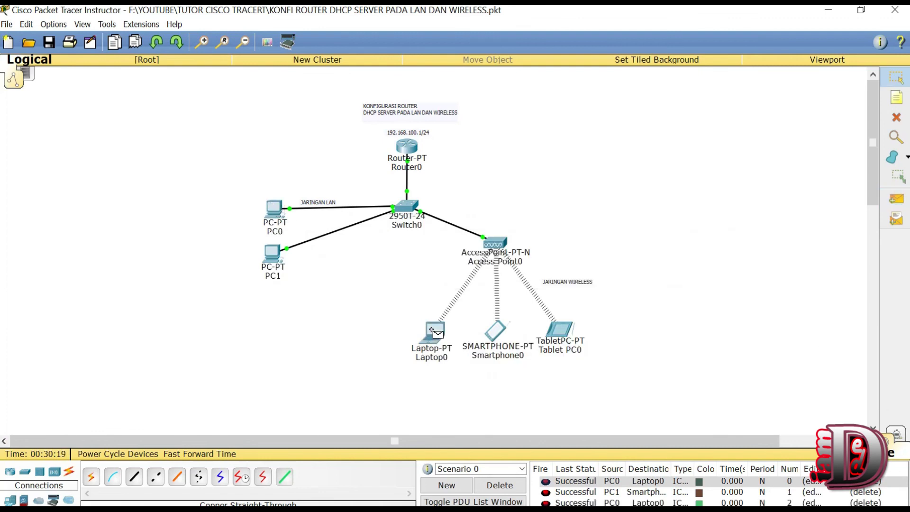
{"action": "left_click", "coordinate": [505, 485]}
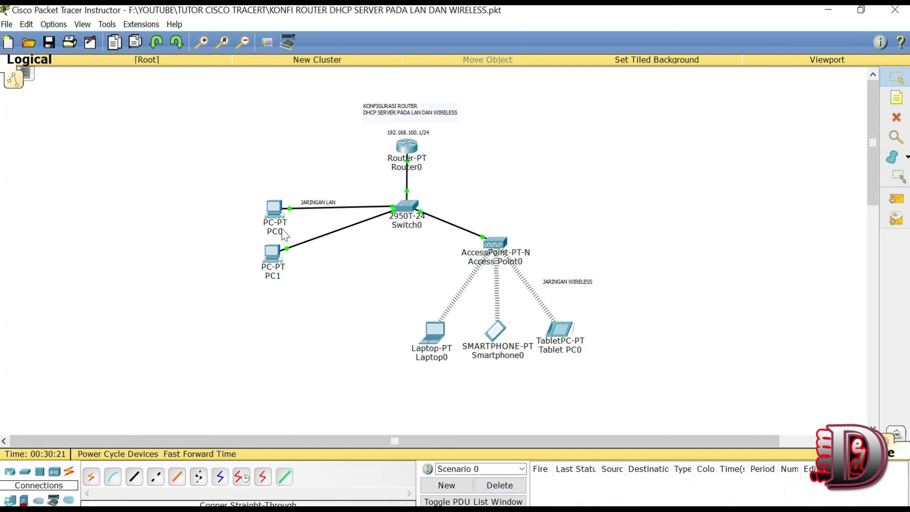
Step: Ping from PC1 to Smartphone0, confirm it succeeds, and delete the result
{"action": "left_click", "coordinate": [898, 201]}
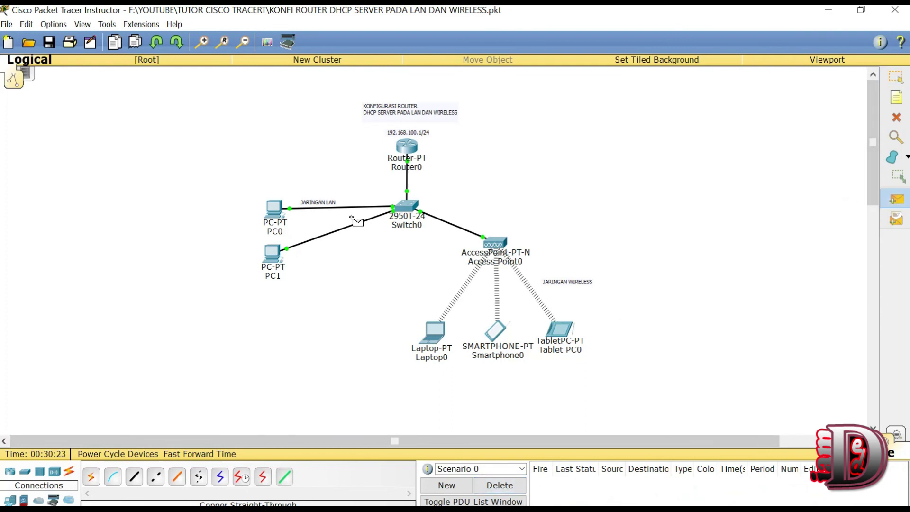
{"action": "left_click", "coordinate": [279, 258]}
{"action": "left_click", "coordinate": [495, 330]}
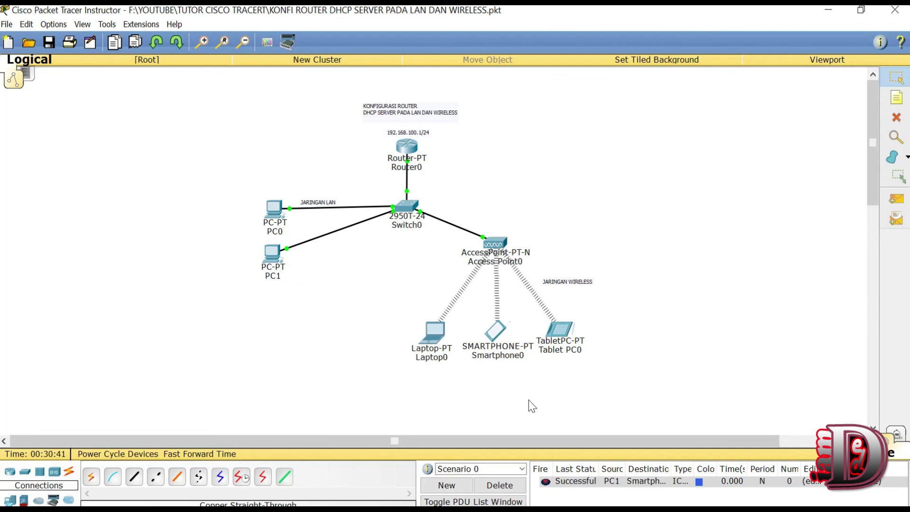
{"action": "left_click", "coordinate": [498, 485]}
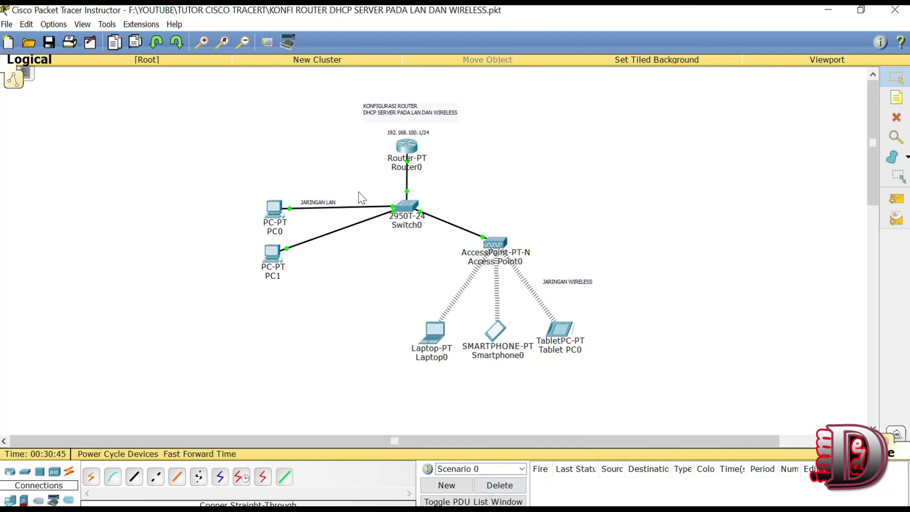